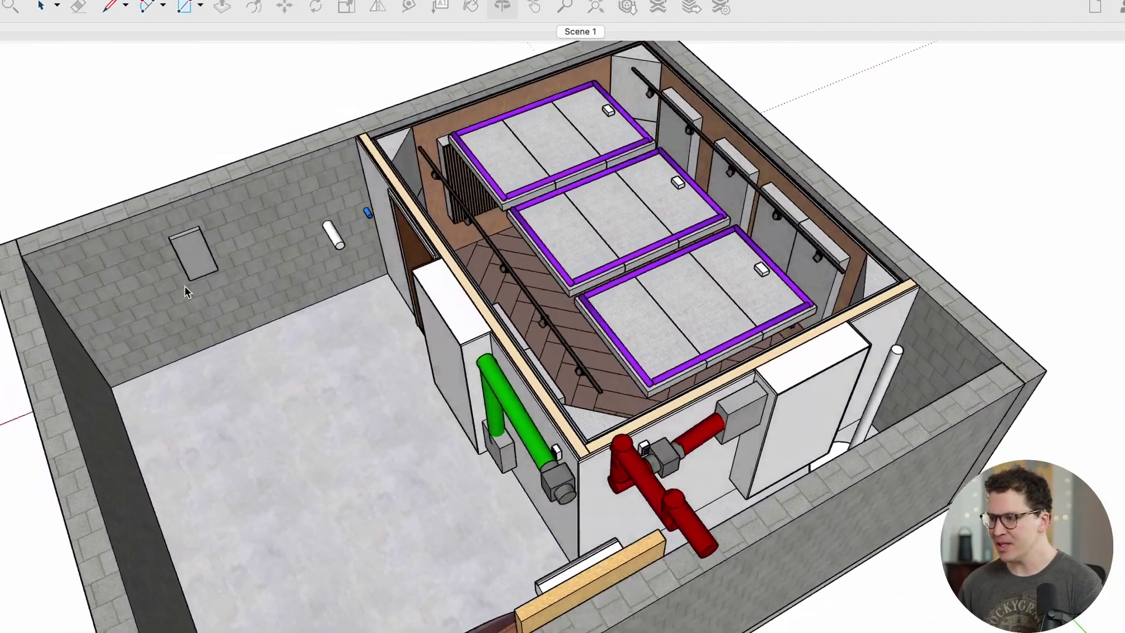
- Examine the basement studio model from above, covering the room with purple-framed panels, the door side and the open concrete area
left_click_drag(185, 287, 520, 276)
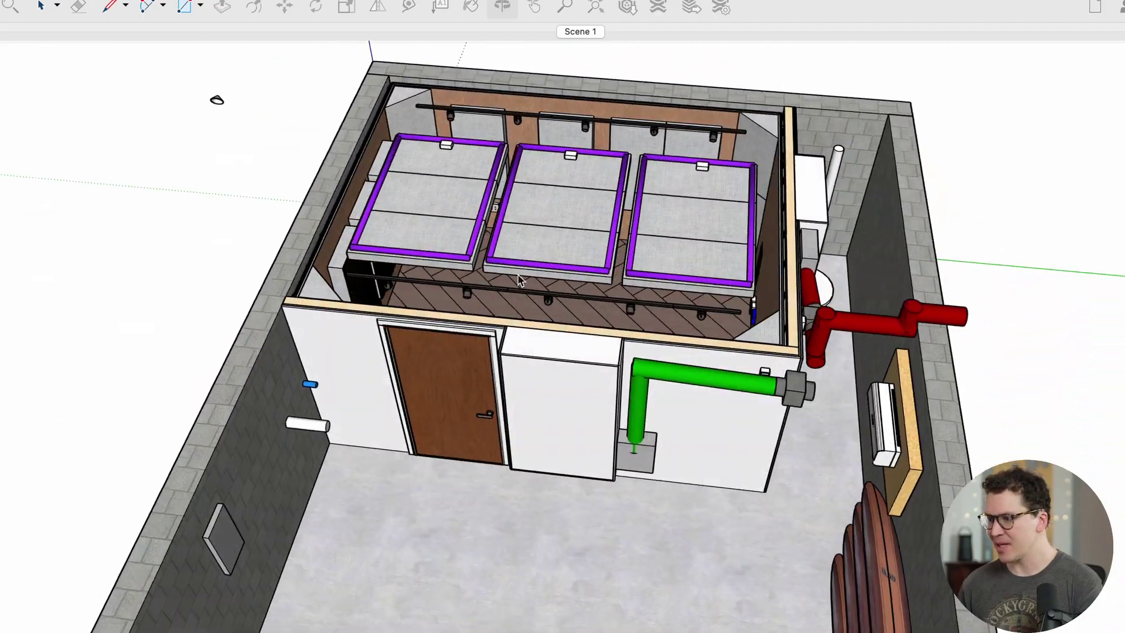
scroll(652, 256, "up", 3)
left_click_drag(652, 256, 425, 256)
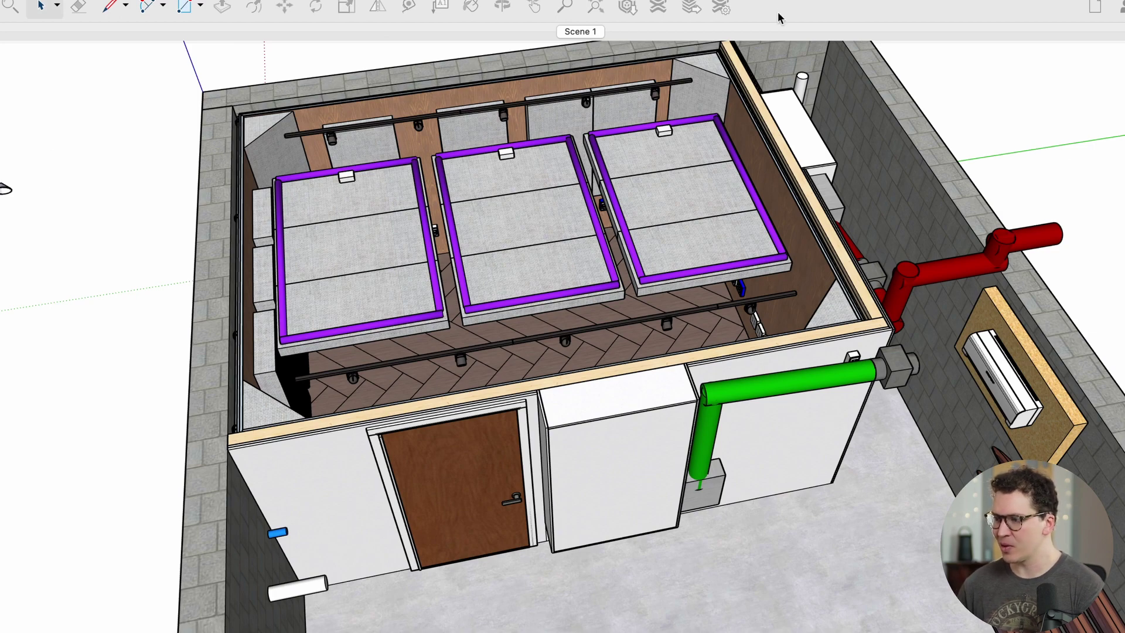
mouse_move(549, 306)
left_mouse_down()
mouse_move(510, 299)
mouse_move(545, 322)
mouse_move(658, 455)
mouse_move(567, 350)
mouse_move(291, 309)
left_mouse_up()
scroll(522, 301, "down", 4)
left_click(603, 395)
key("h")
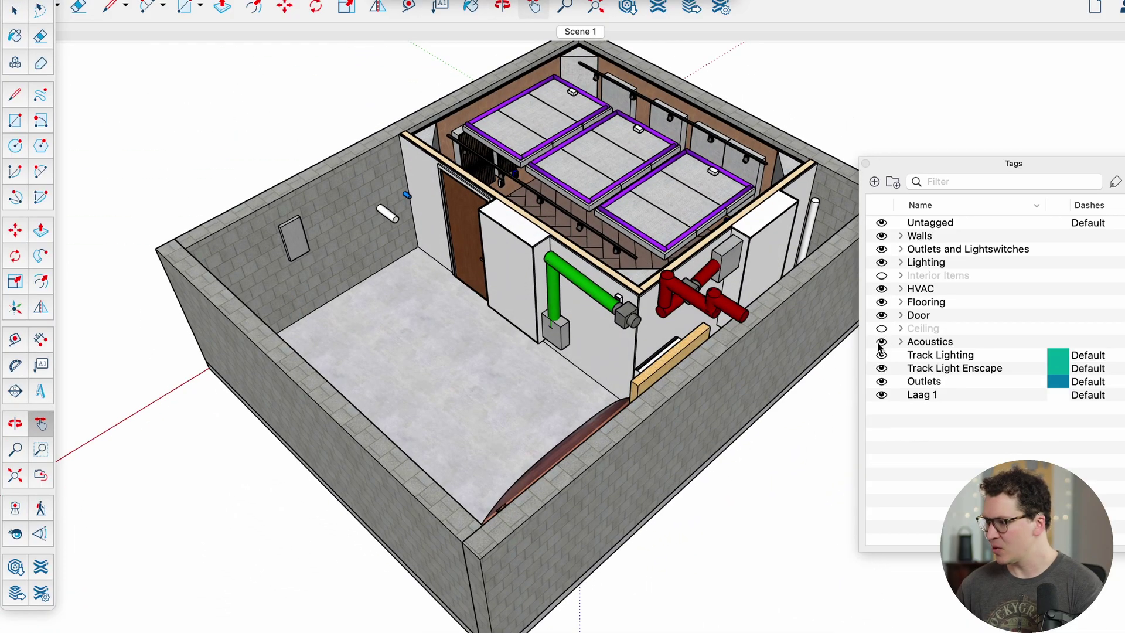
left_click_drag(662, 345, 471, 412)
- Show the Interior Items tag folder and examine the wooden staircase, the sink and the wall leading to the studio door
left_click(881, 276)
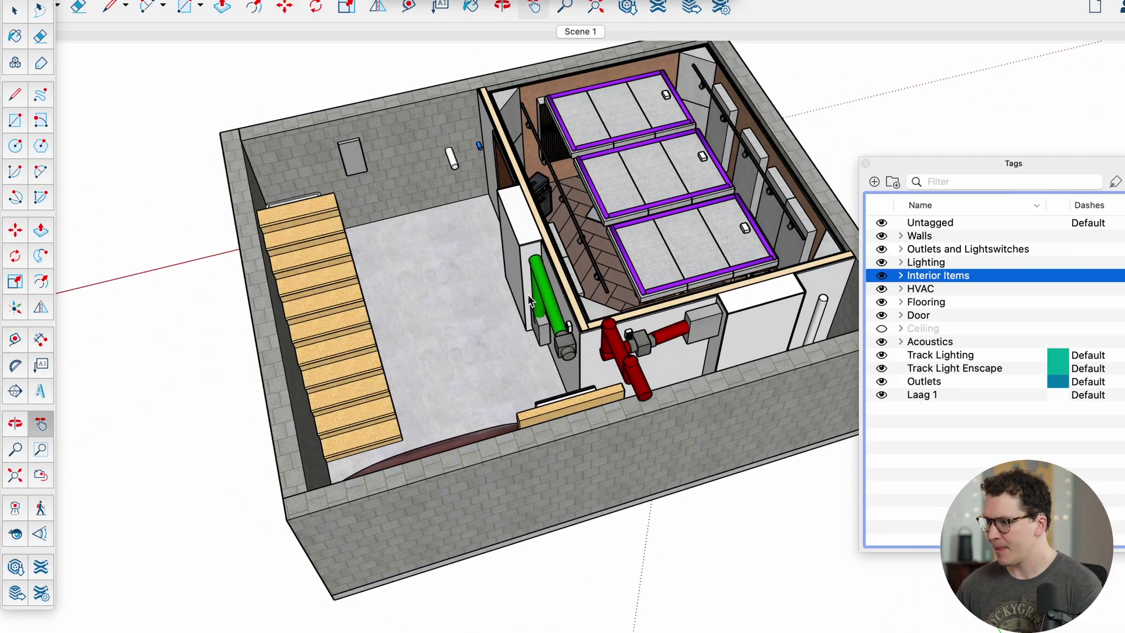
scroll(437, 300, "up", 10)
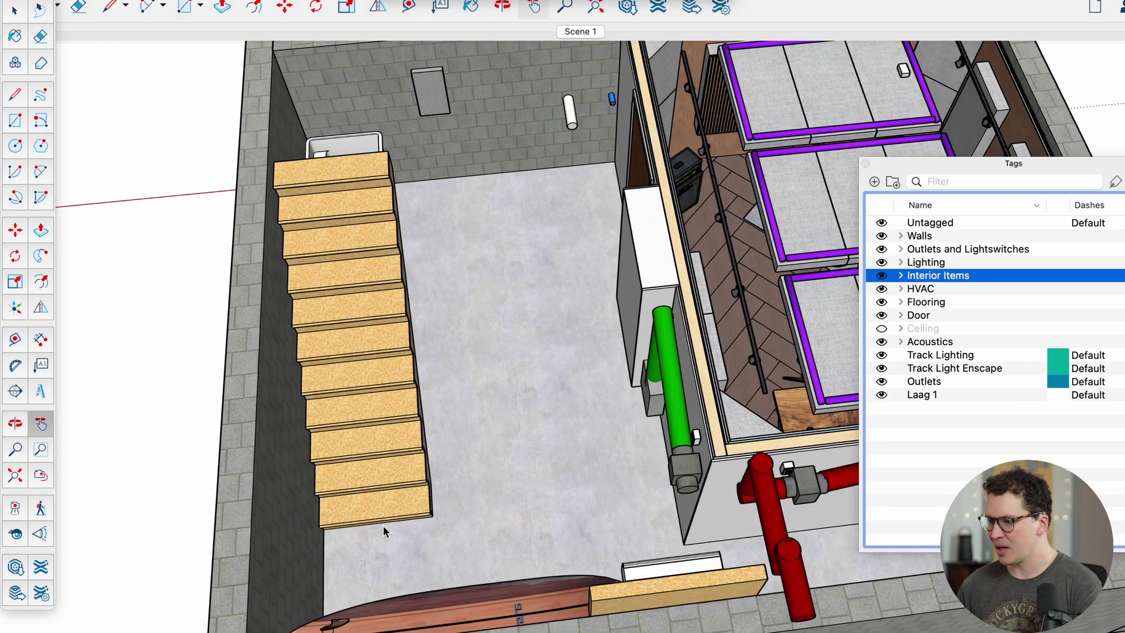
left_click_drag(383, 532, 78, 326)
scroll(505, 253, "up", 3)
left_click_drag(505, 253, 719, 242)
scroll(648, 224, "down", 4)
left_click_drag(648, 224, 717, 103)
scroll(621, 129, "up", 5)
scroll(575, 136, "down", 5)
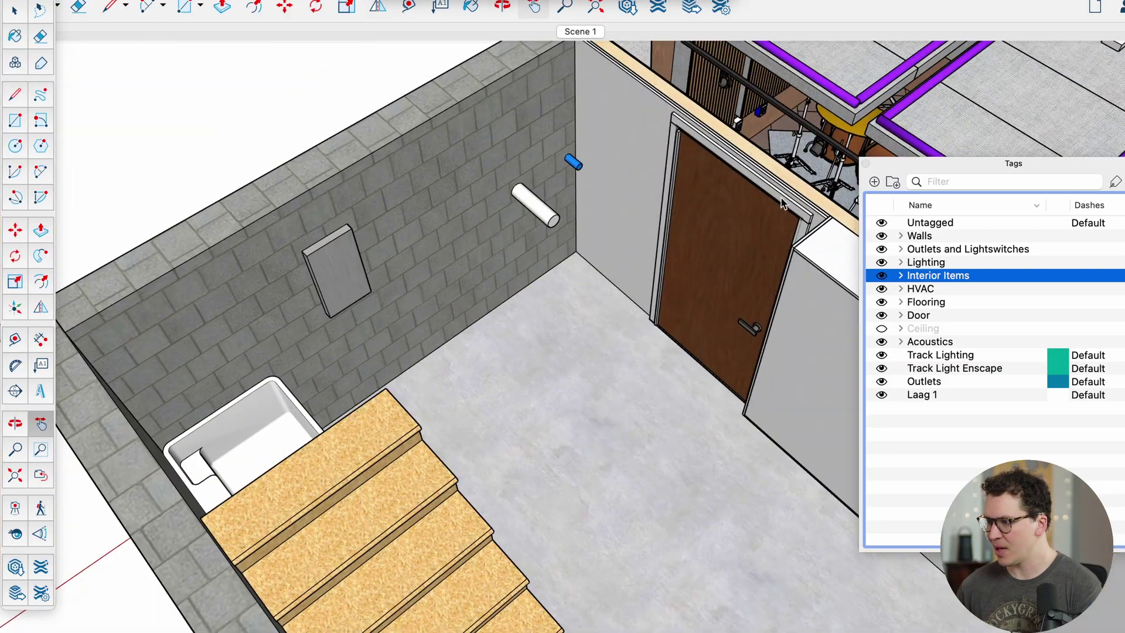
- Examine the narrow utility space behind the studio with its round white base, vertical pipe and wall-mounted boxes
scroll(603, 124, "up", 3)
left_click_drag(602, 170, 514, 402)
key("h")
scroll(572, 362, "up", 5)
key("o")
scroll(554, 304, "down", 3)
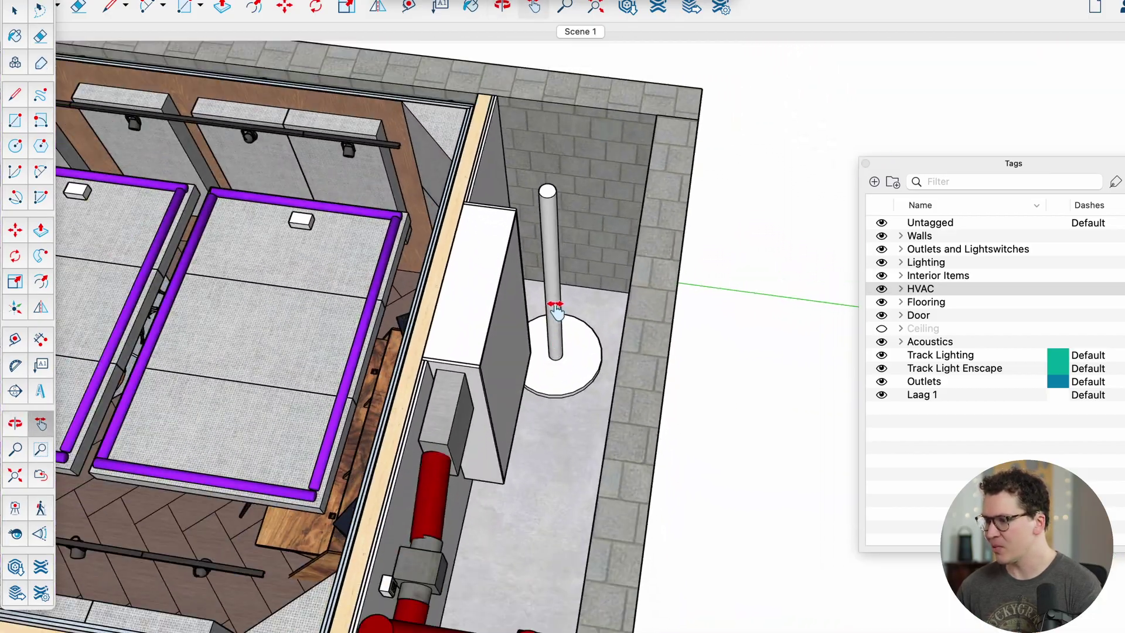
- Examine the red and green HVAC ducts running along the outside of the studio walls
scroll(624, 302, "down", 5)
left_click_drag(624, 302, 504, 348)
key("o")
scroll(709, 340, "up", 3)
key("h")
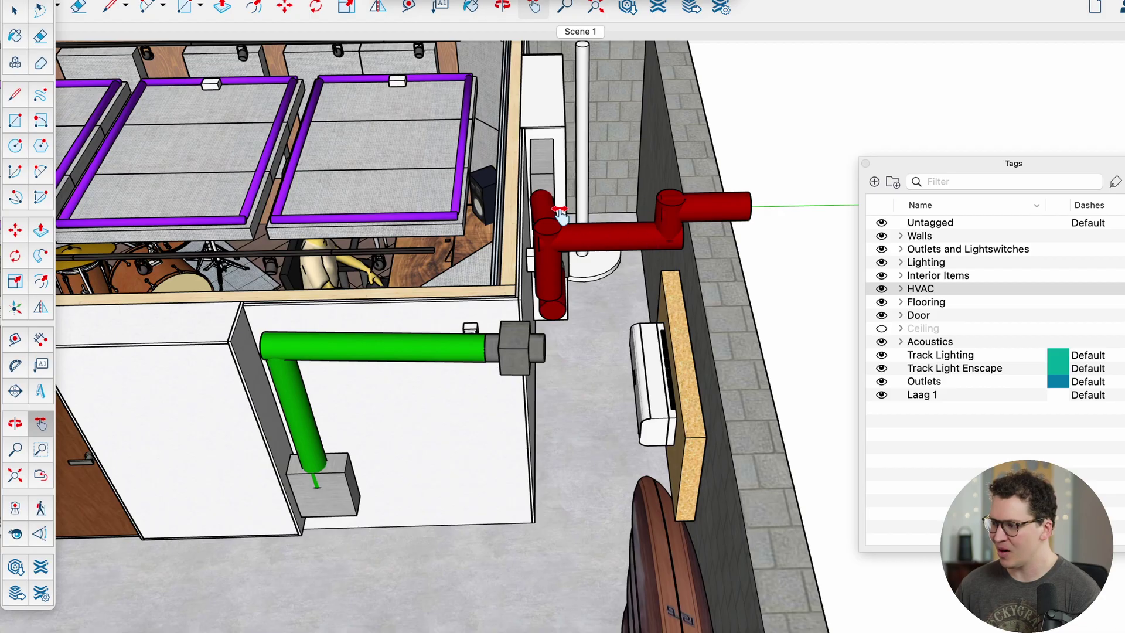
left_click_drag(304, 339, 557, 345)
scroll(469, 358, "down", 5)
scroll(460, 358, "up", 4)
scroll(464, 364, "up", 2)
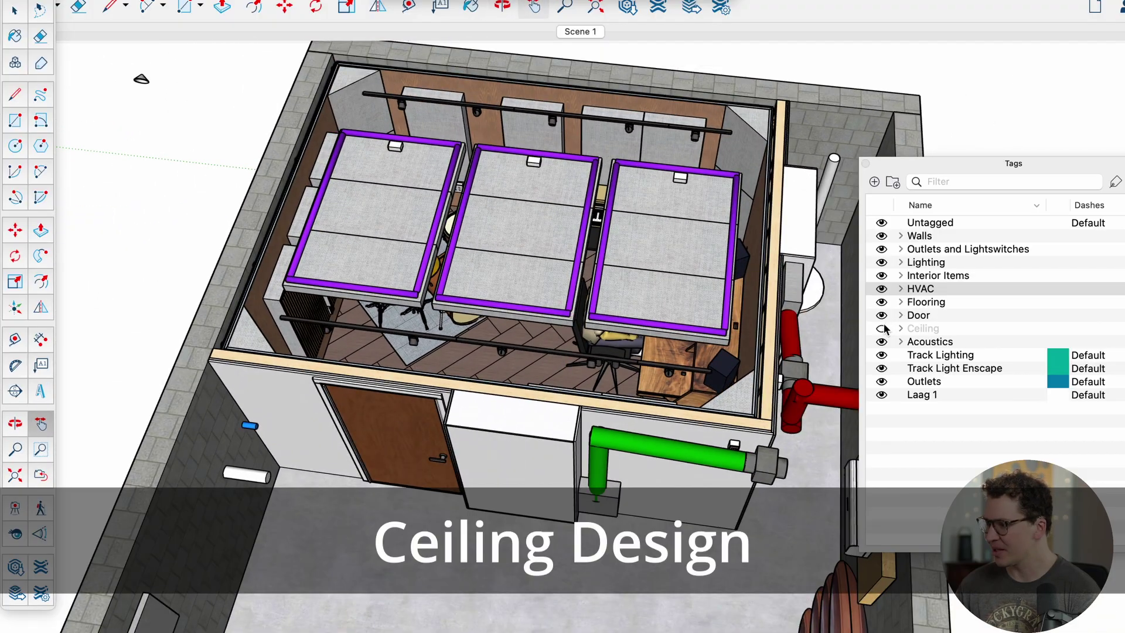
- Show the Ceiling tag folder and its Insulation Ceiling tag, and inspect the insulation between the TJI joists
left_click(881, 328)
scroll(861, 311, "up", 3)
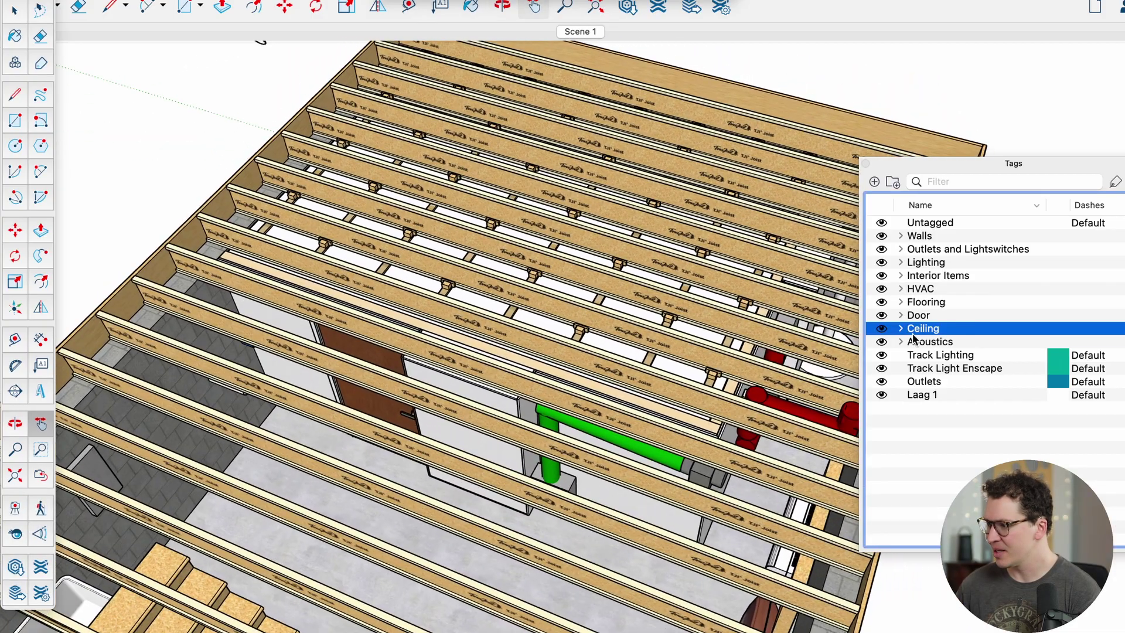
left_click(902, 328)
left_click(882, 355)
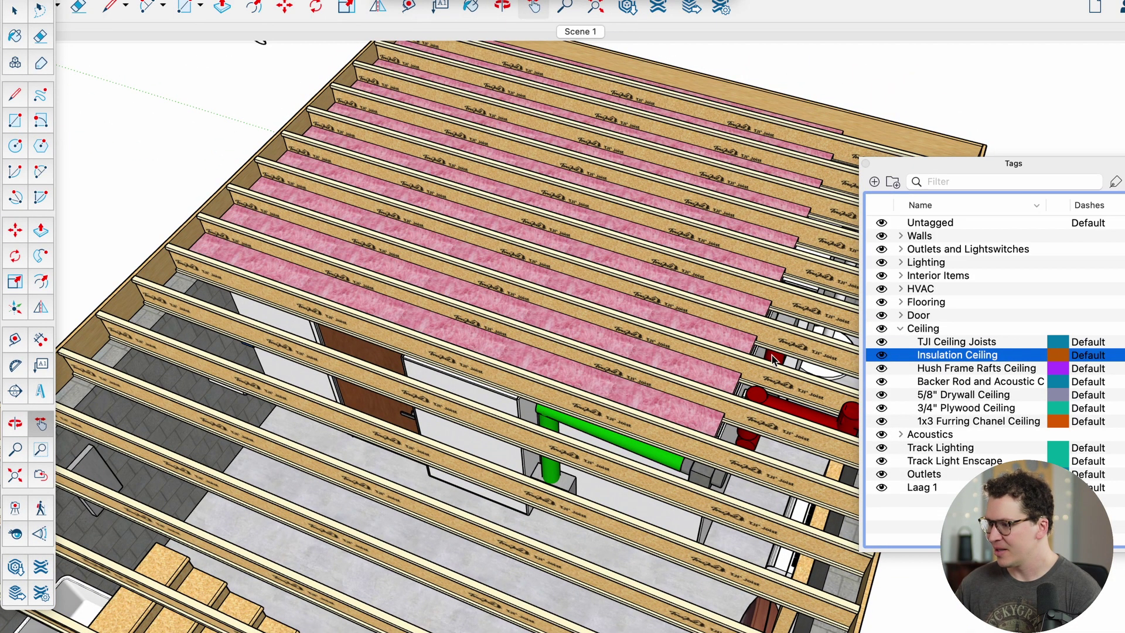
scroll(575, 334, "up", 8)
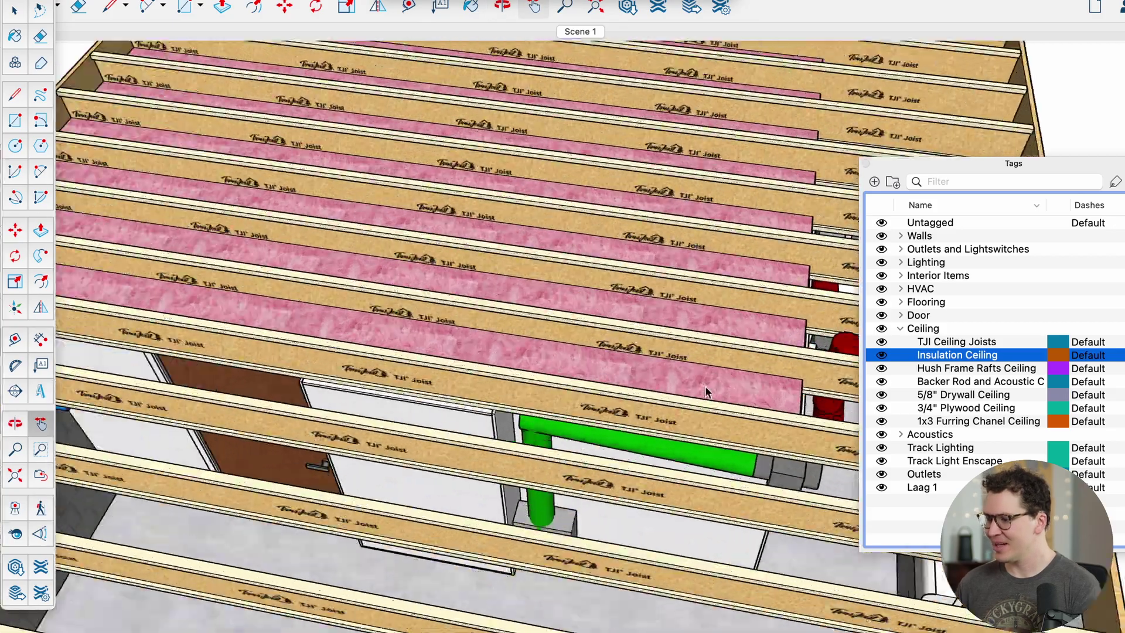
scroll(564, 335, "down", 10)
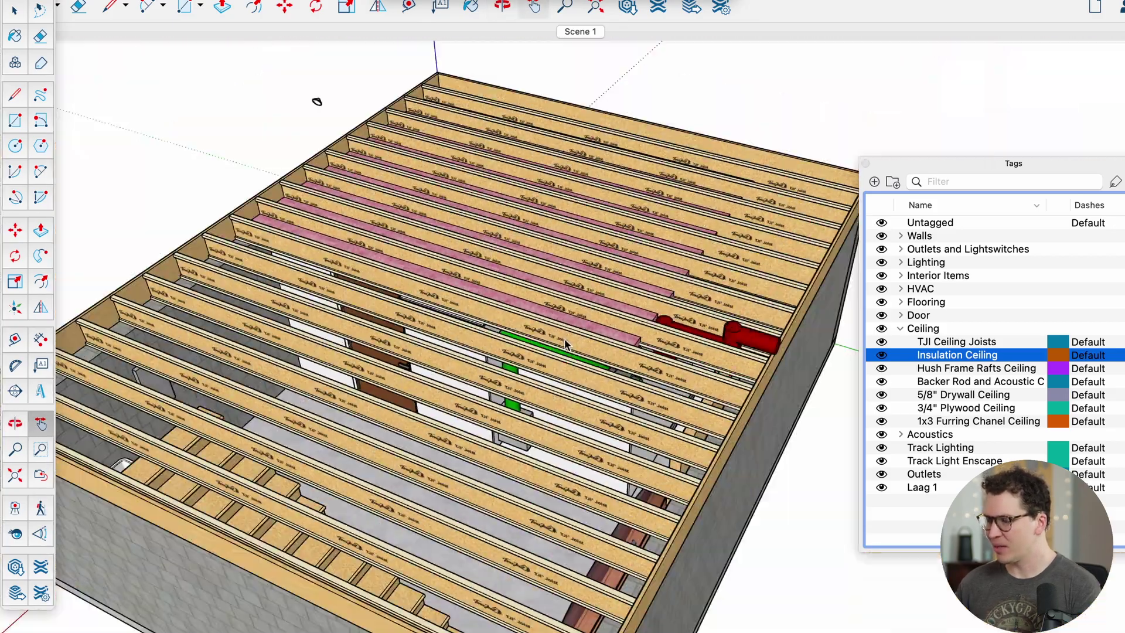
- Measure the vertical height from the concrete floor to the ceiling joists near the back block wall
left_click_drag(316, 103, 195, 133)
scroll(718, 321, "up", 4)
left_click_drag(718, 321, 429, 409)
scroll(519, 421, "down", 4)
key("h")
left_click_drag(519, 421, 392, 297)
scroll(401, 390, "up", 4)
left_click(401, 390)
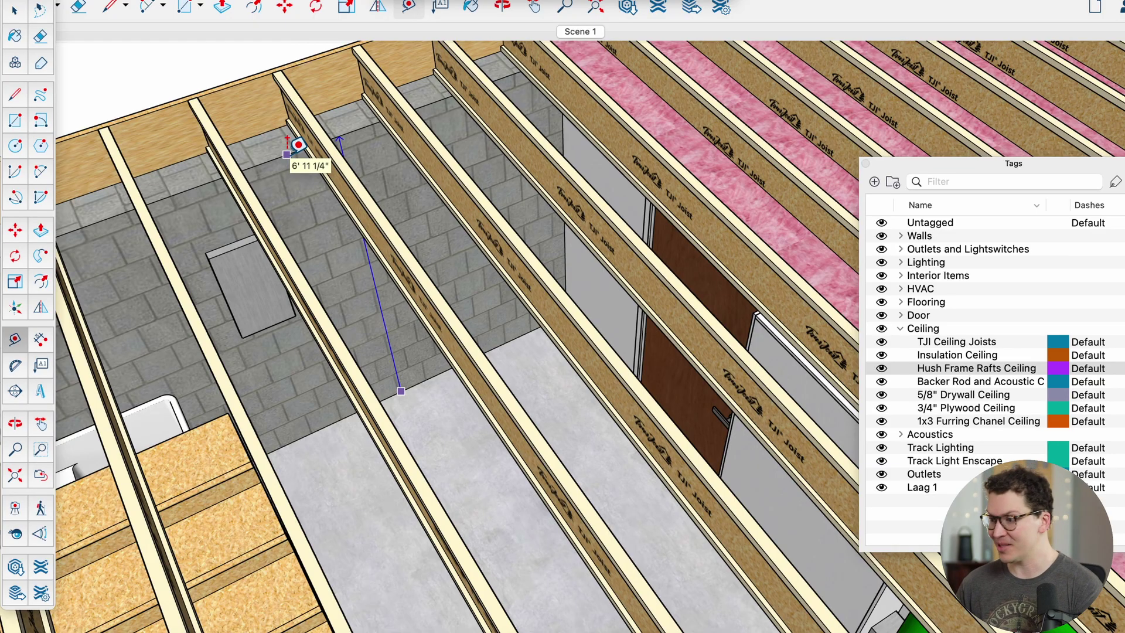
key("space")
- Hide the Insulation Ceiling tag to expose the framing beneath the joists over the studio
scroll(375, 208, "down", 5)
left_click_drag(375, 208, 541, 369)
scroll(710, 256, "up", 5)
scroll(700, 139, "down", 4)
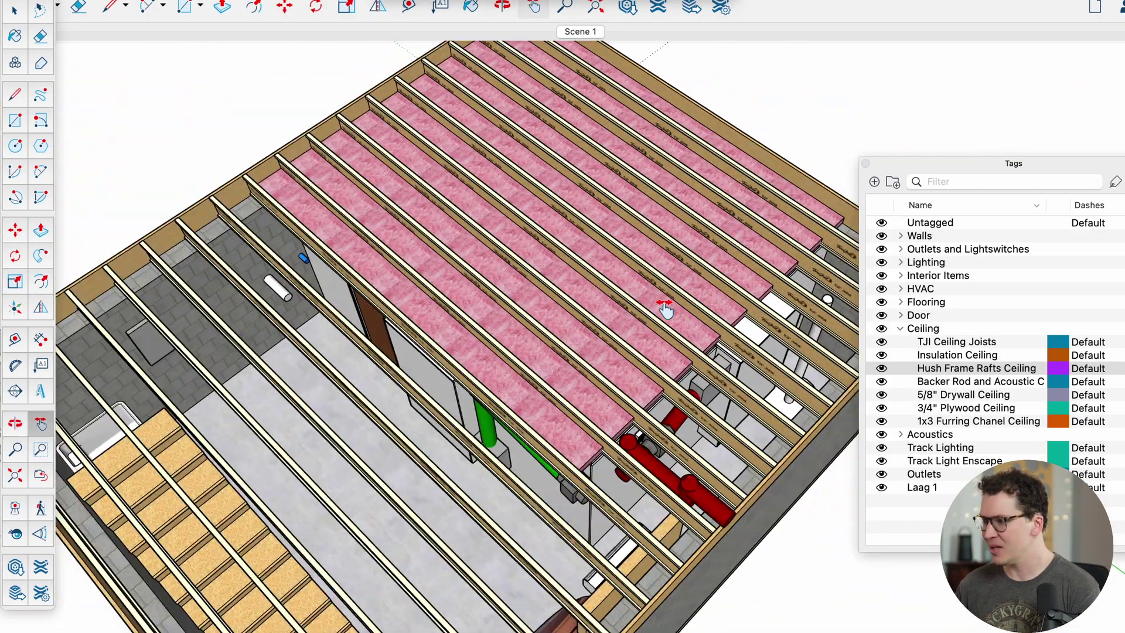
scroll(549, 245, "up", 2)
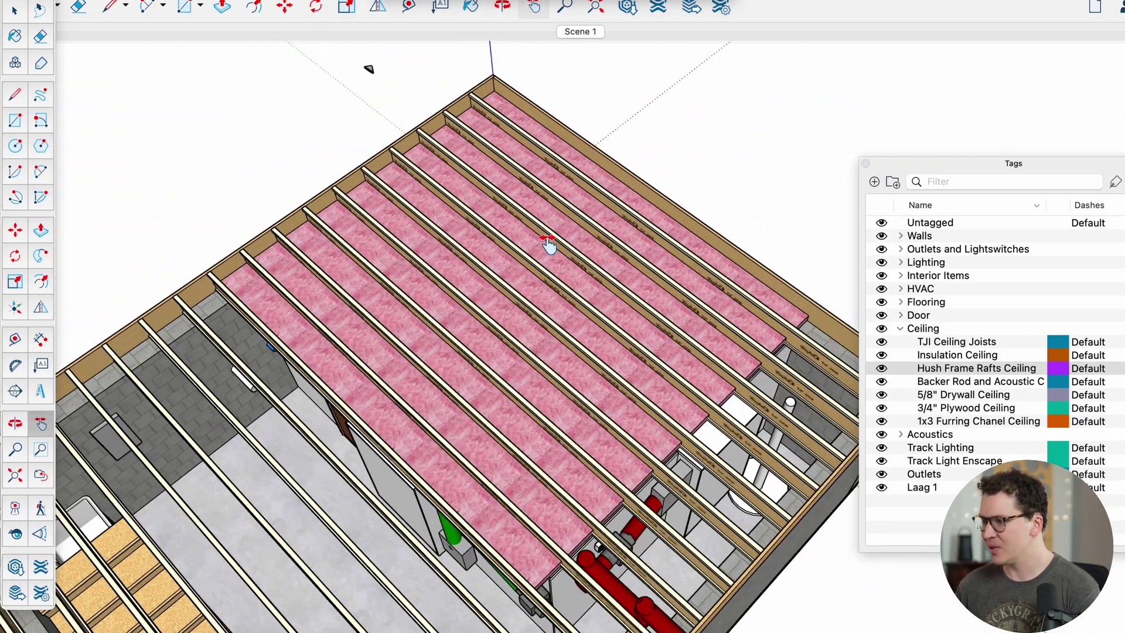
left_click(881, 355)
scroll(598, 274, "up", 6)
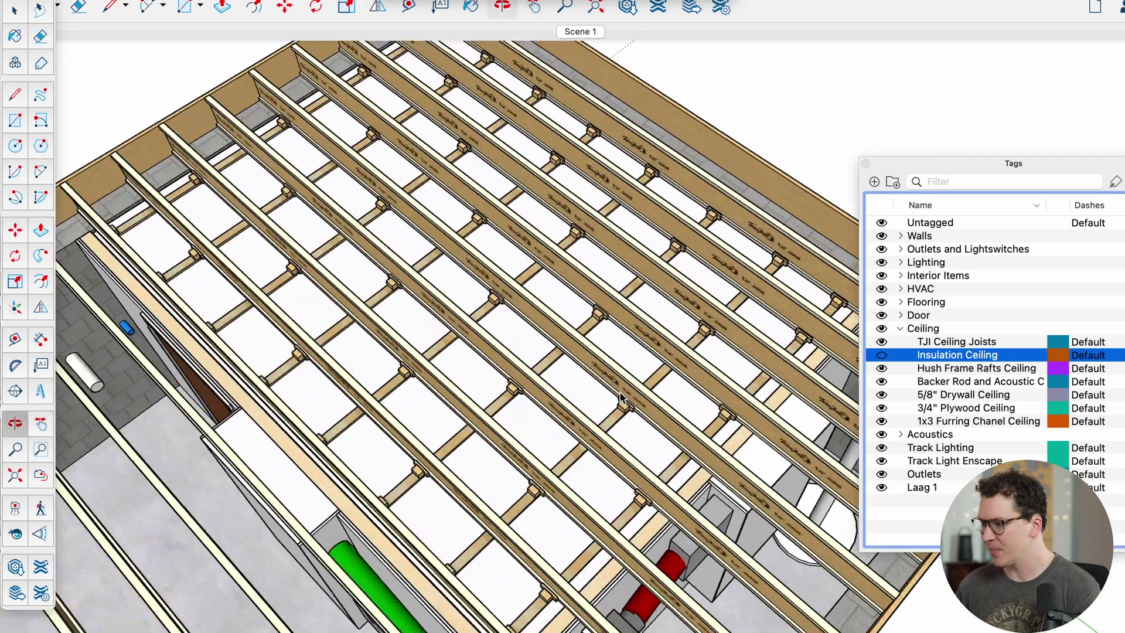
scroll(597, 274, "down", 6)
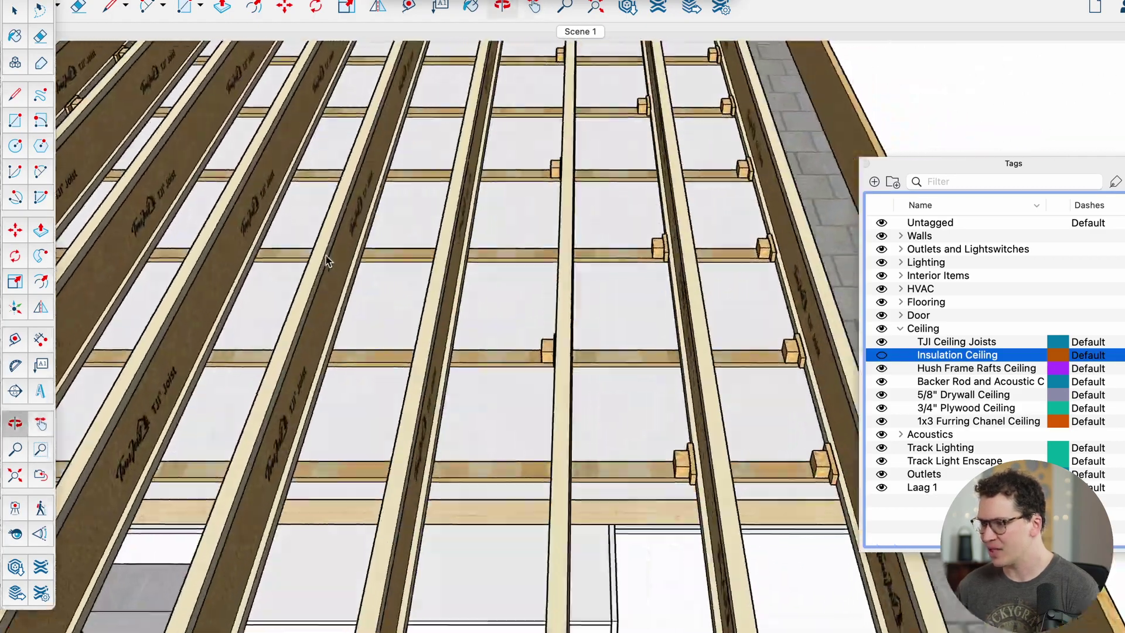
- Examine closely how the Hush Frame raft blocks attach to the TJI joists and carry the furring strips
key("Down")
scroll(498, 293, "up", 6)
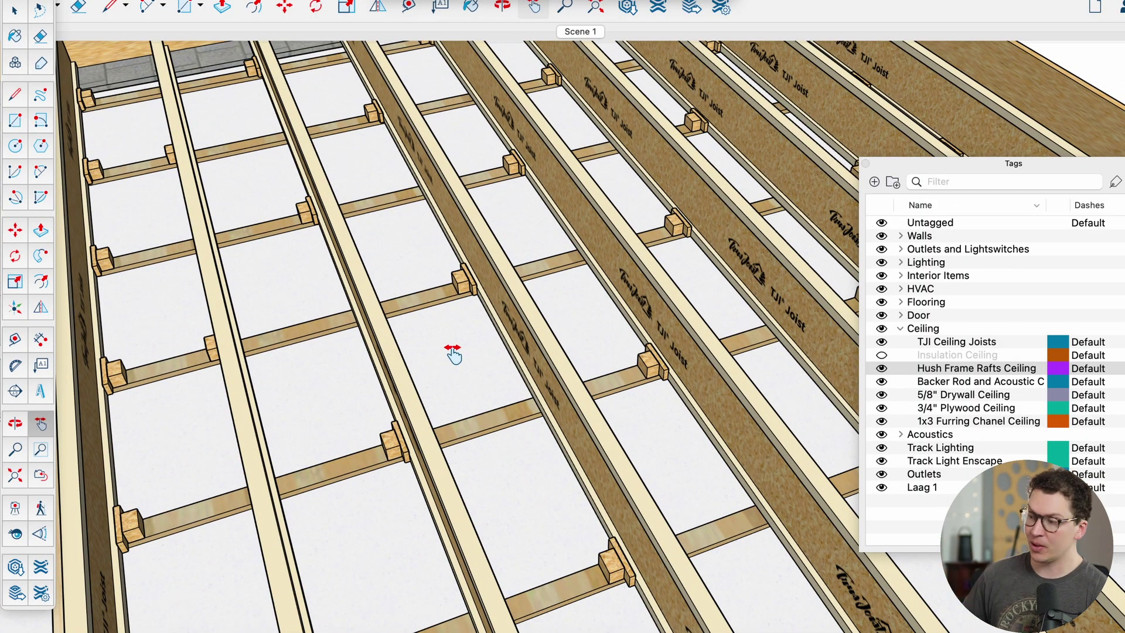
scroll(460, 290, "up", 3)
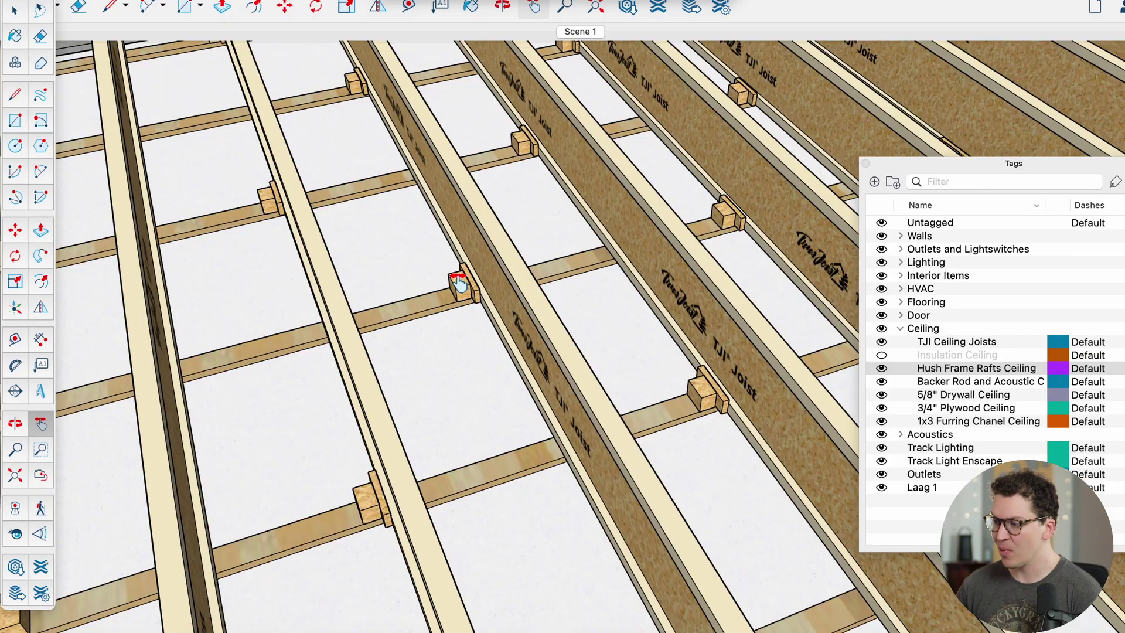
scroll(462, 283, "down", 3)
scroll(476, 284, "up", 7)
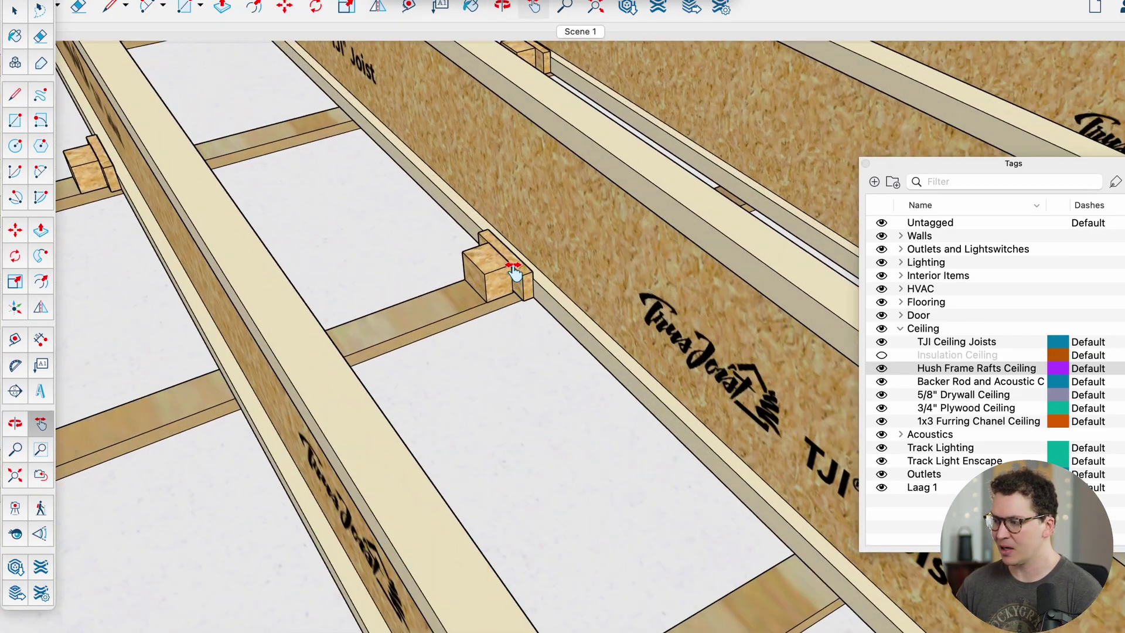
scroll(514, 271, "up", 5)
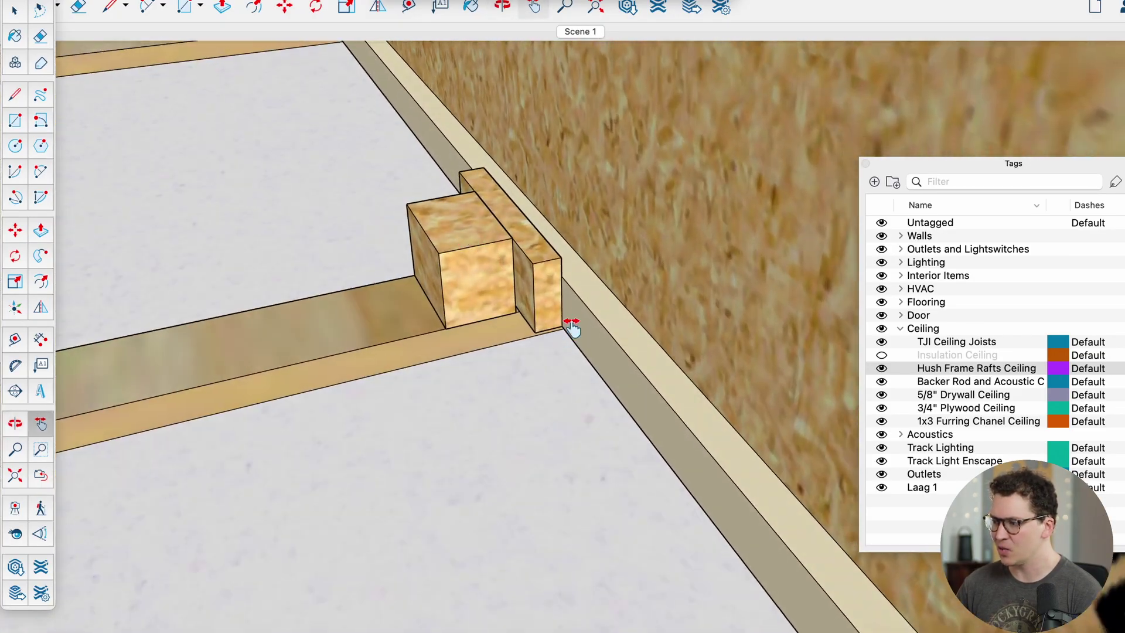
left_click_drag(600, 322, 510, 217)
scroll(568, 302, "down", 8)
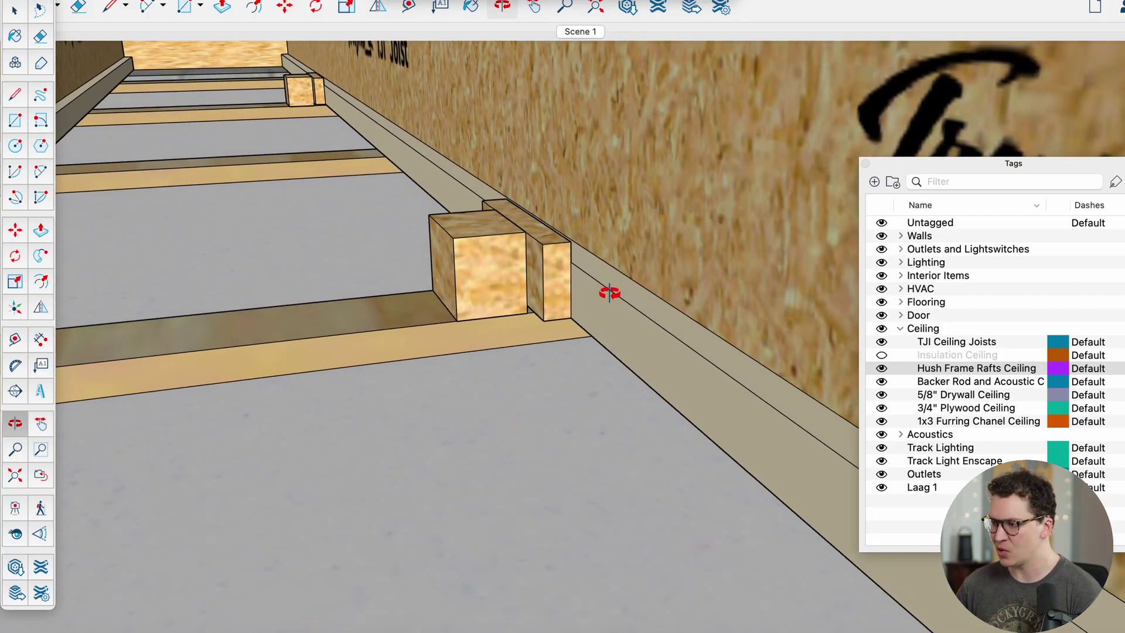
scroll(560, 367, "up", 6)
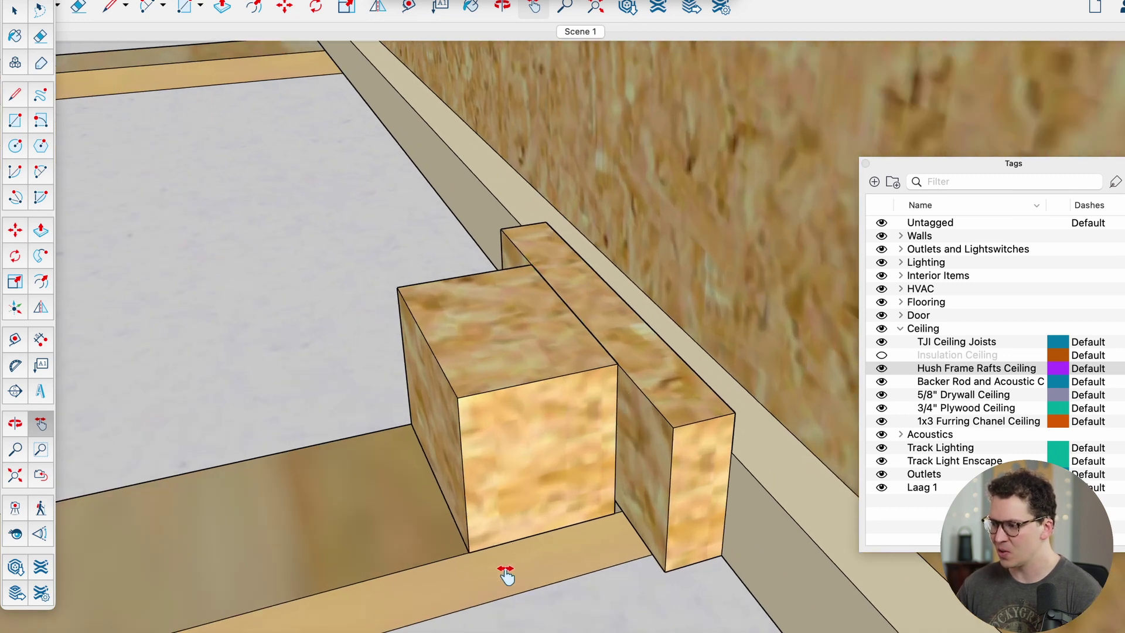
- Use the Tape Measure on the furring strip edge beside a Hush Frame raft block
key("t")
scroll(557, 574, "down", 5)
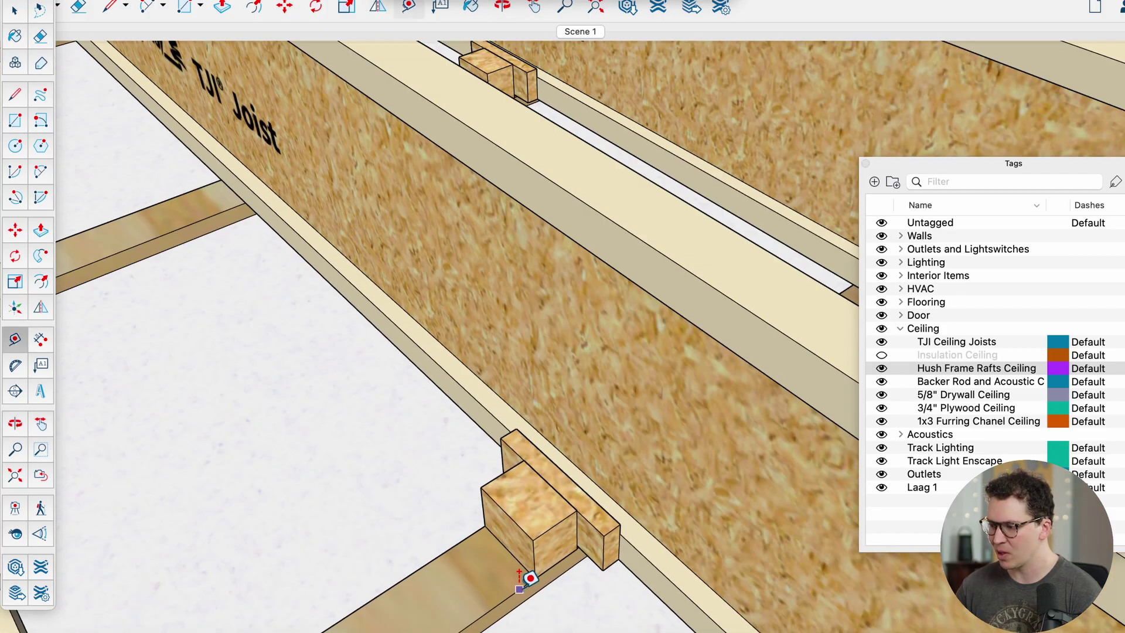
left_click(518, 590)
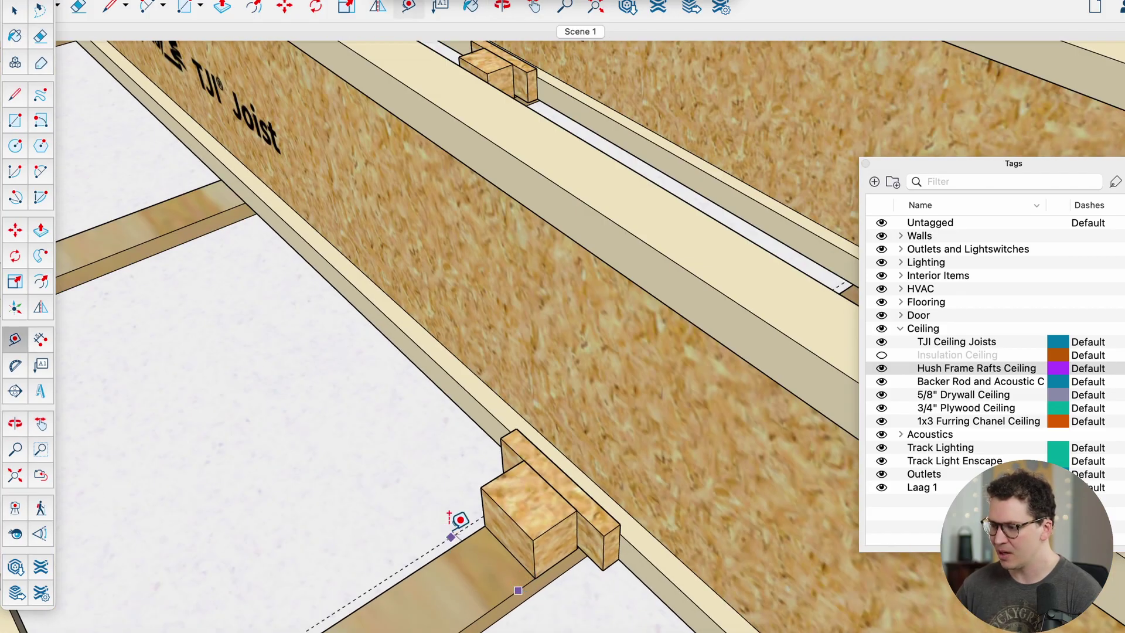
scroll(452, 532, "down", 5)
key("o")
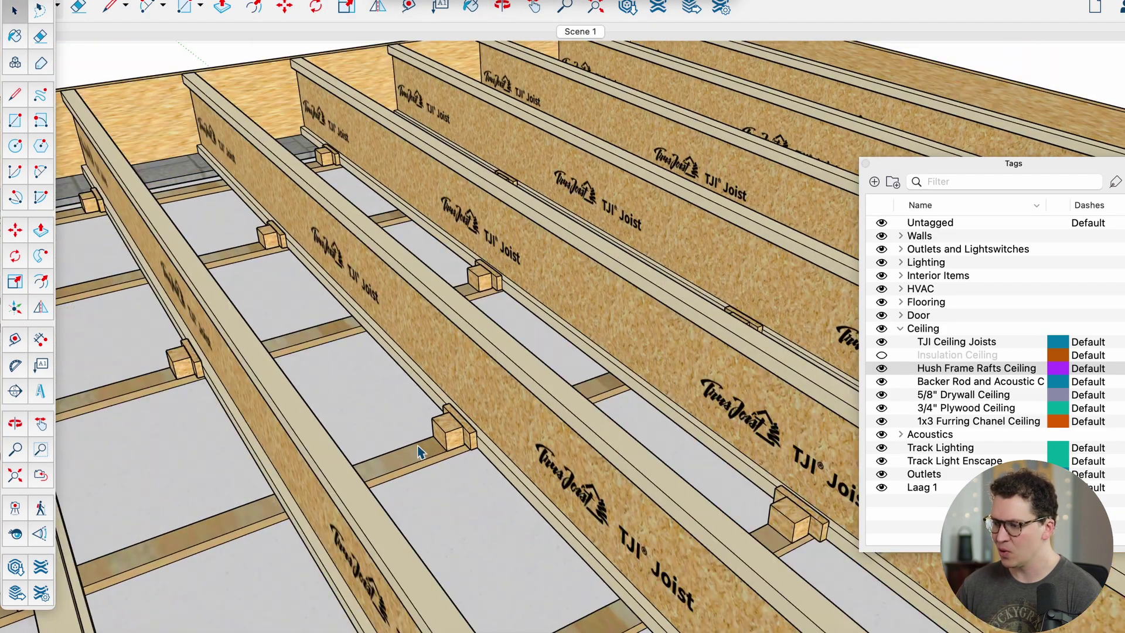
- Hide the Ceiling and Acoustics tag folders to reveal the studio interior with its drum kit and keyboard
key("h")
scroll(416, 456, "down", 10)
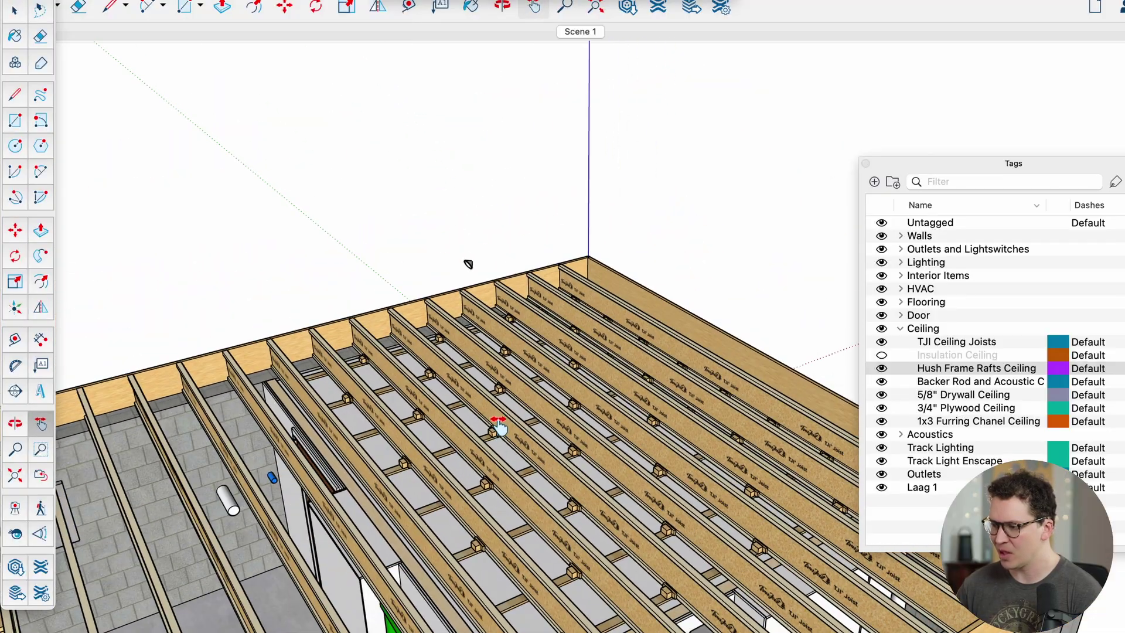
scroll(498, 429, "up", 6)
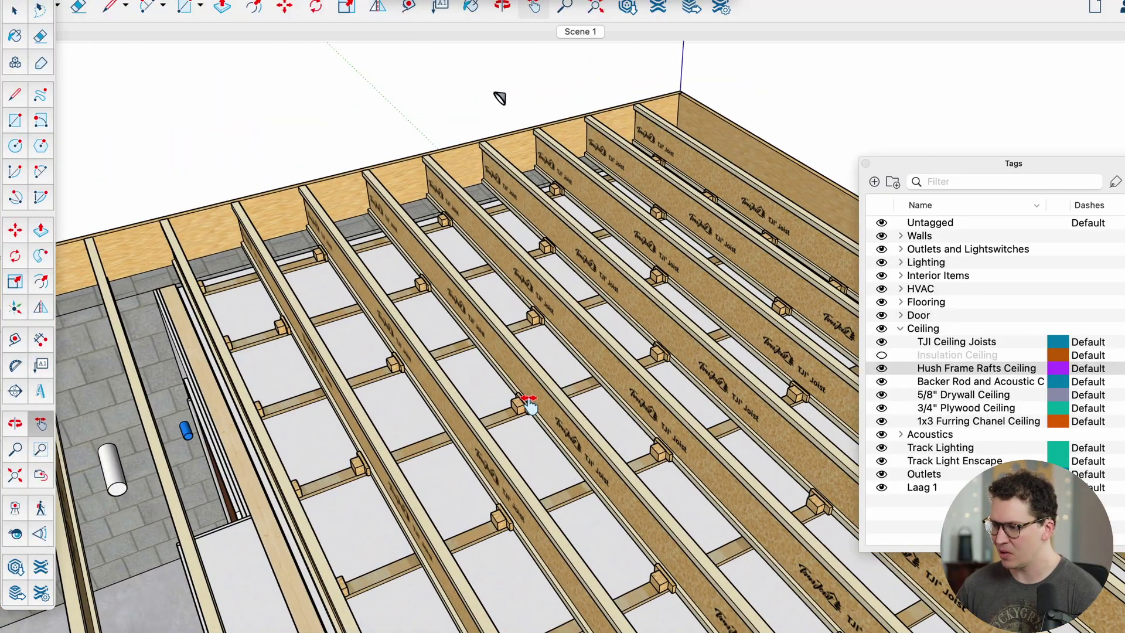
left_click_drag(533, 408, 393, 352)
left_click(881, 328)
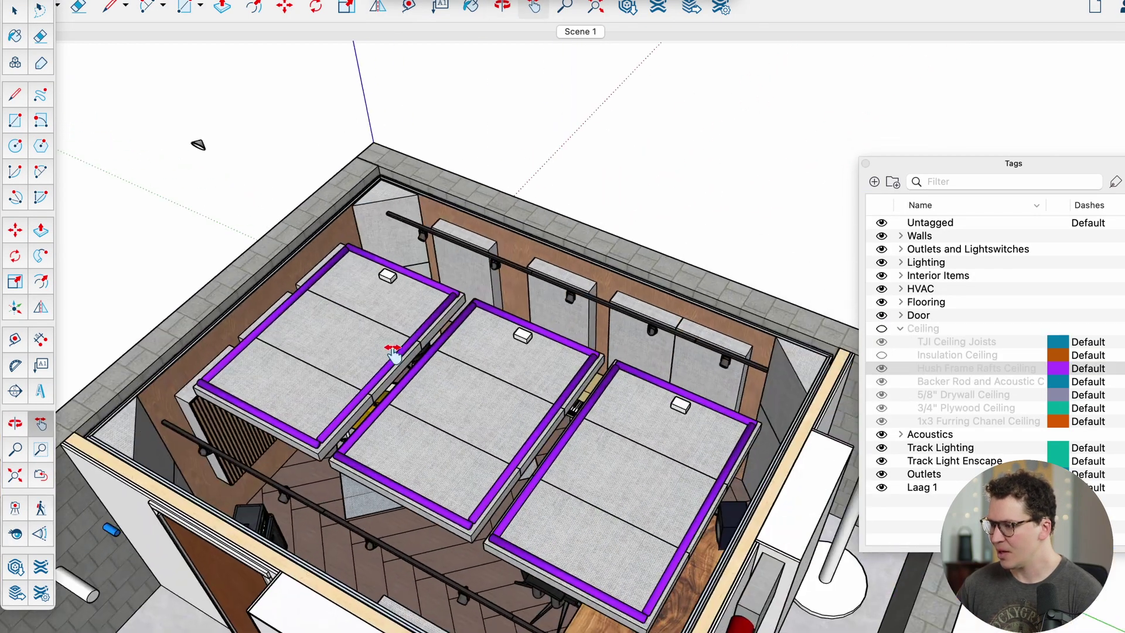
left_click(881, 435)
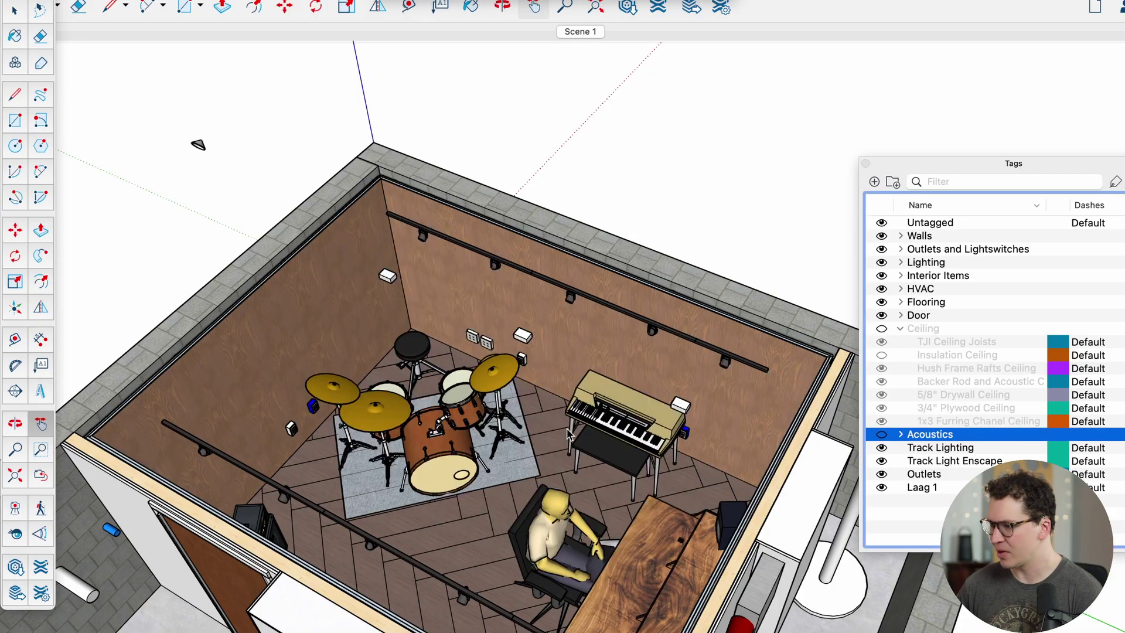
left_click_drag(662, 448, 769, 405)
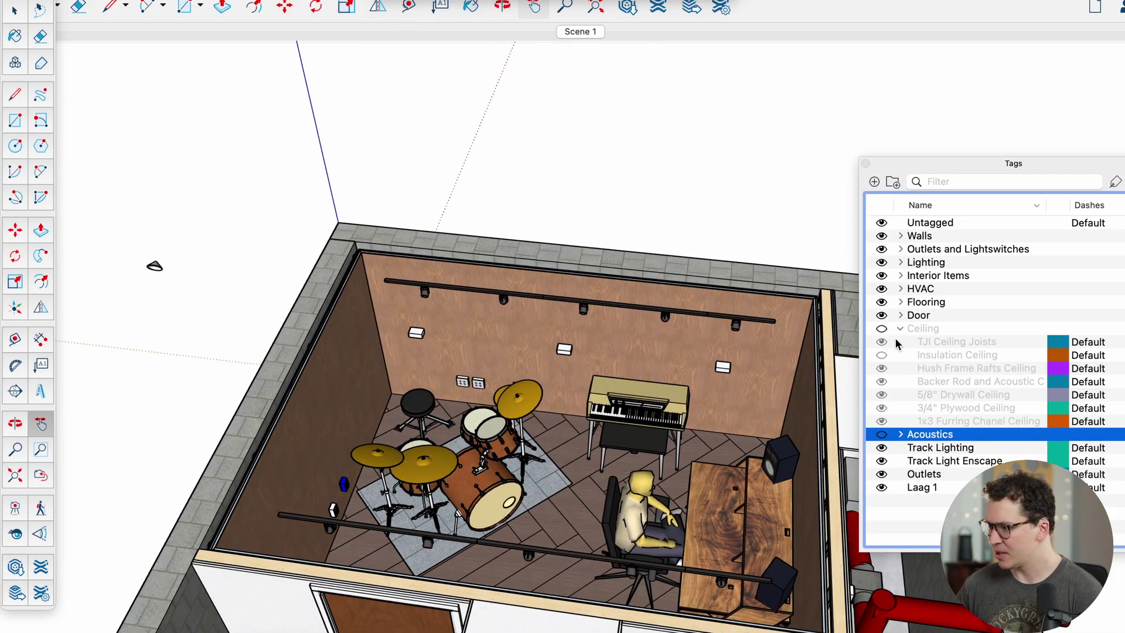
- Hide the Interior Items tag folder, toggle the Outlets tag off and on, and examine the outlets along the studio walls
left_click(881, 275)
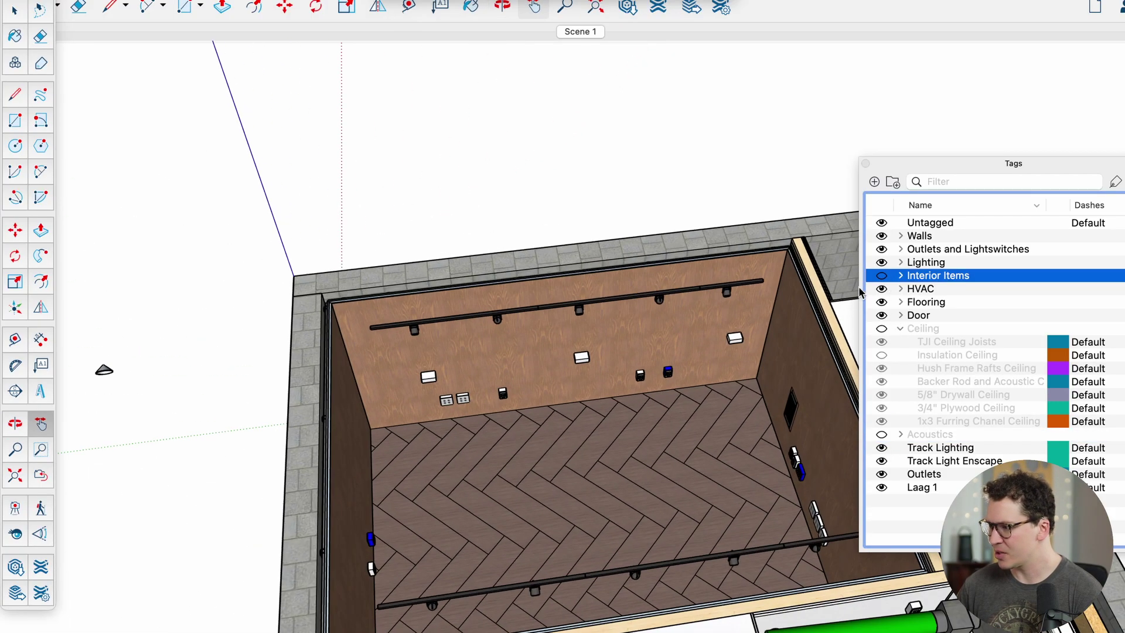
left_click(881, 474)
left_click(881, 474)
left_click_drag(502, 412, 638, 417)
scroll(663, 406, "up", 4)
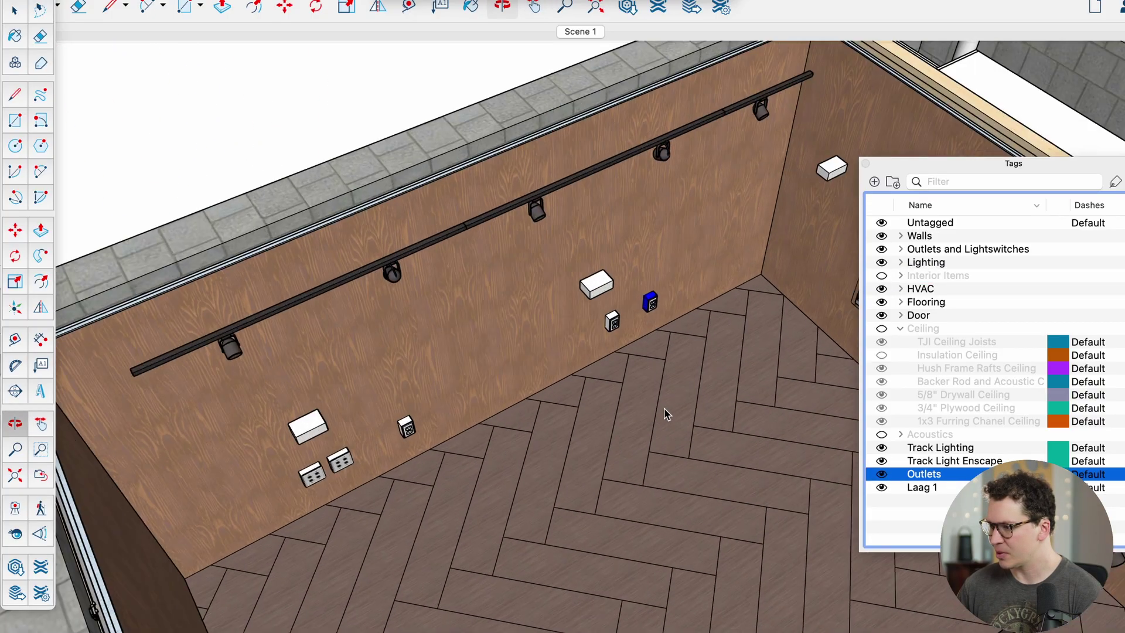
left_click_drag(663, 406, 306, 397)
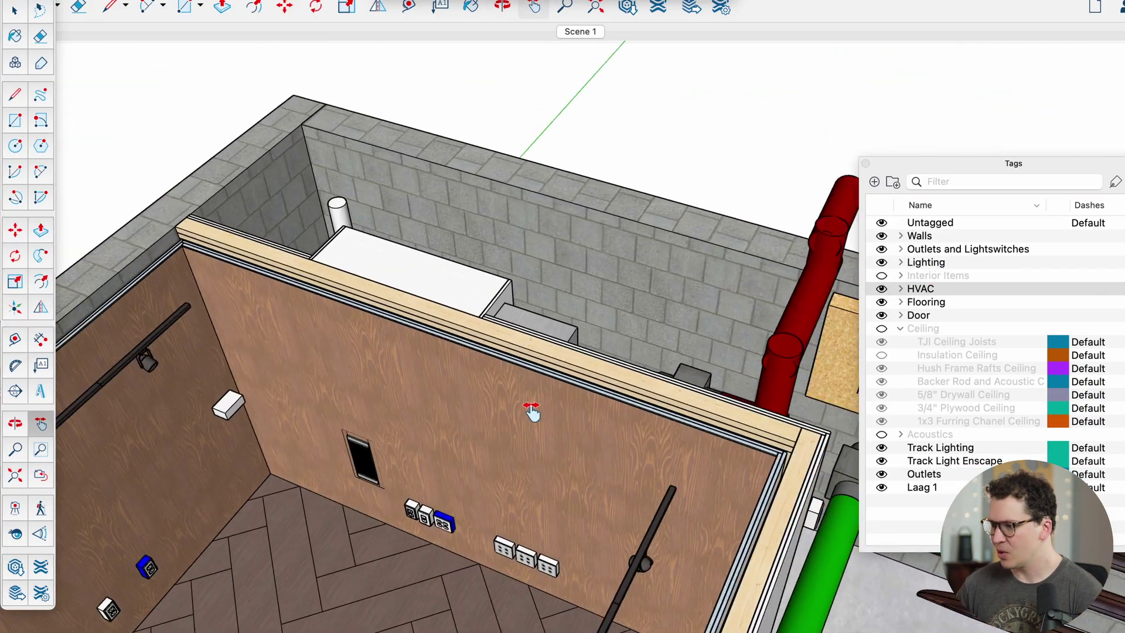
- Examine the outlets and wall boxes around the studio interior, comparing the long concrete-side wall with the rear wall
scroll(586, 412, "down", 5)
scroll(437, 346, "up", 5)
scroll(512, 384, "up", 5)
scroll(494, 392, "down", 6)
scroll(506, 271, "down", 3)
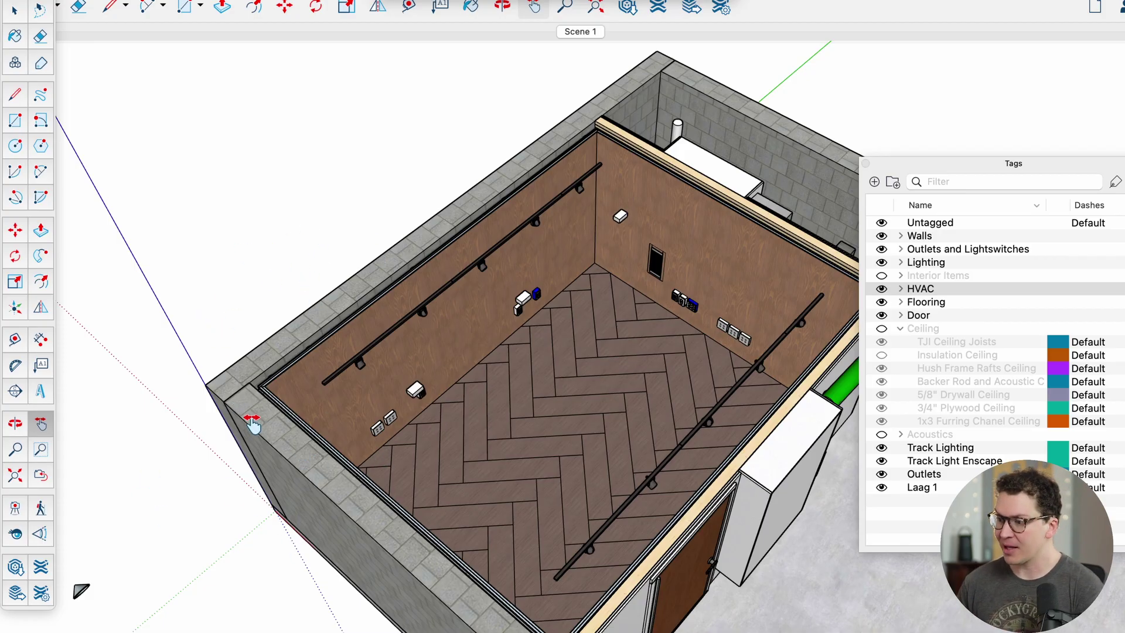
scroll(276, 363, "up", 6)
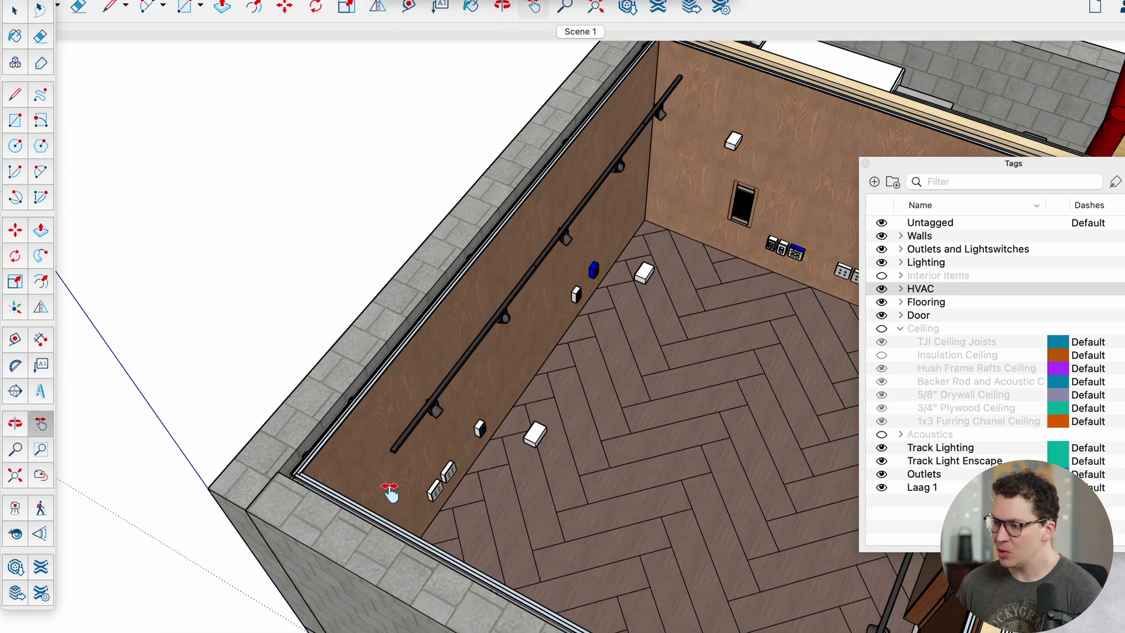
scroll(279, 482, "down", 3)
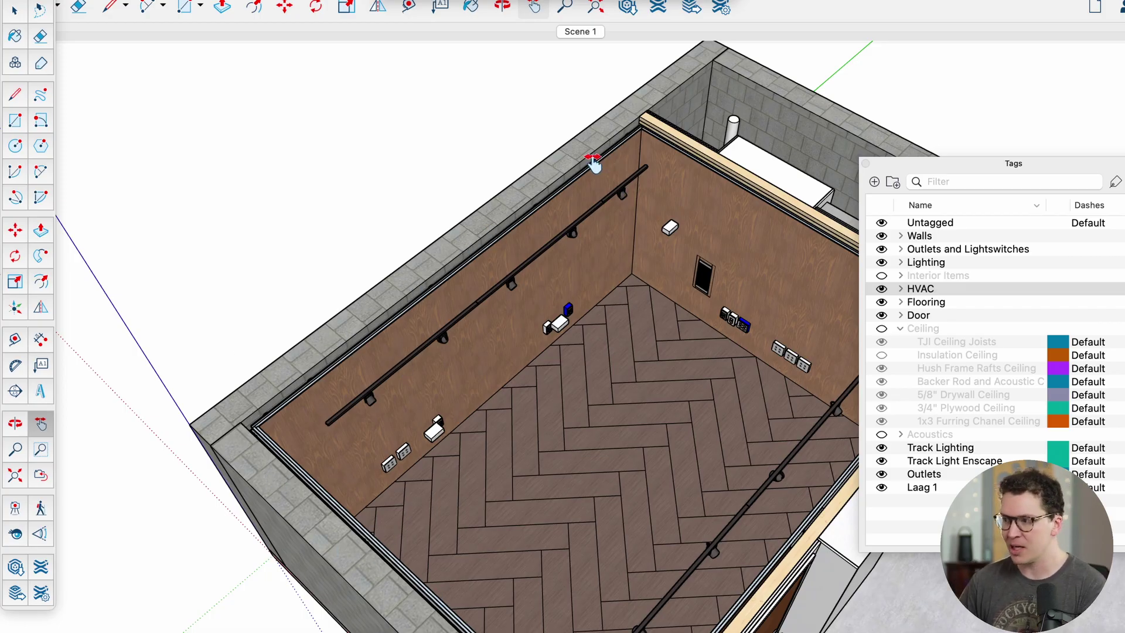
scroll(345, 523, "down", 4)
left_click_drag(432, 597, 357, 465)
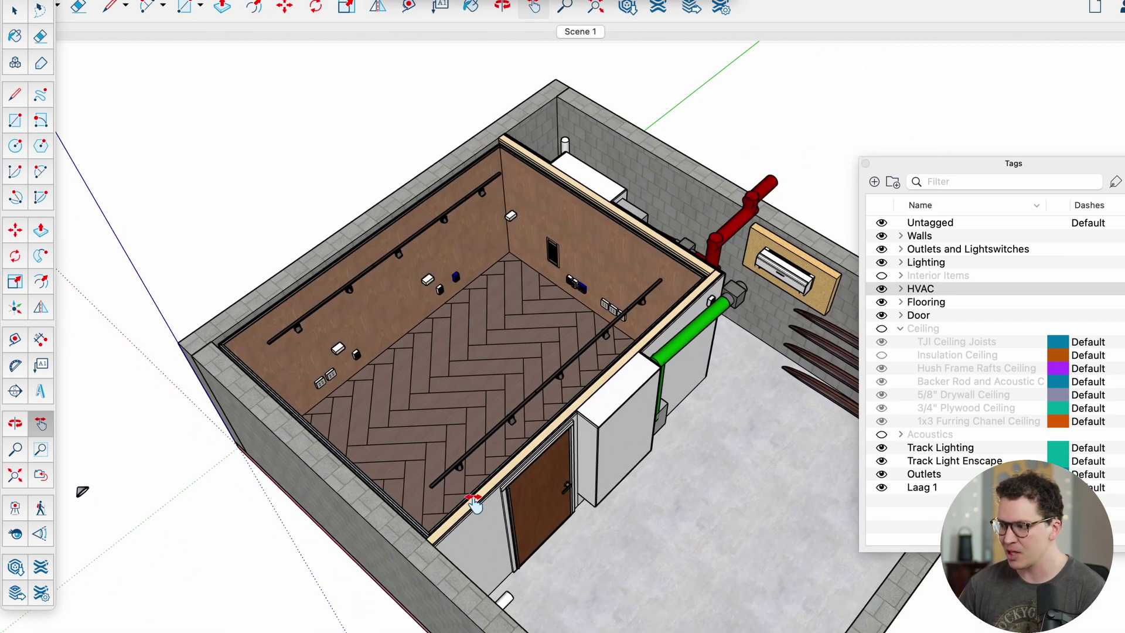
scroll(410, 422, "up", 3)
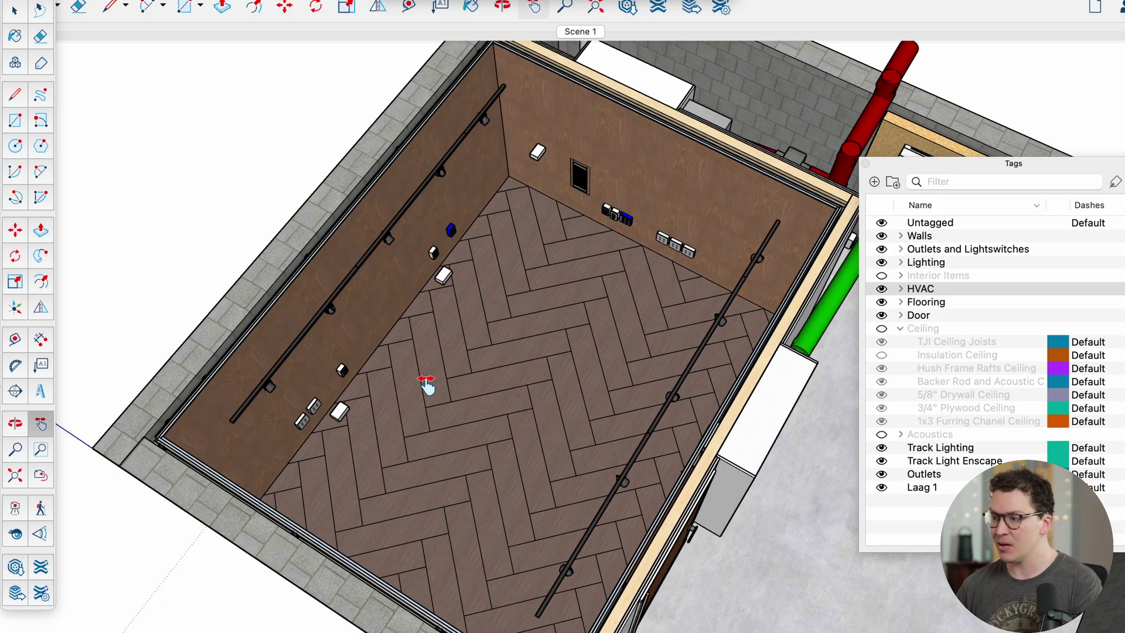
scroll(428, 382, "down", 3)
scroll(473, 339, "up", 4)
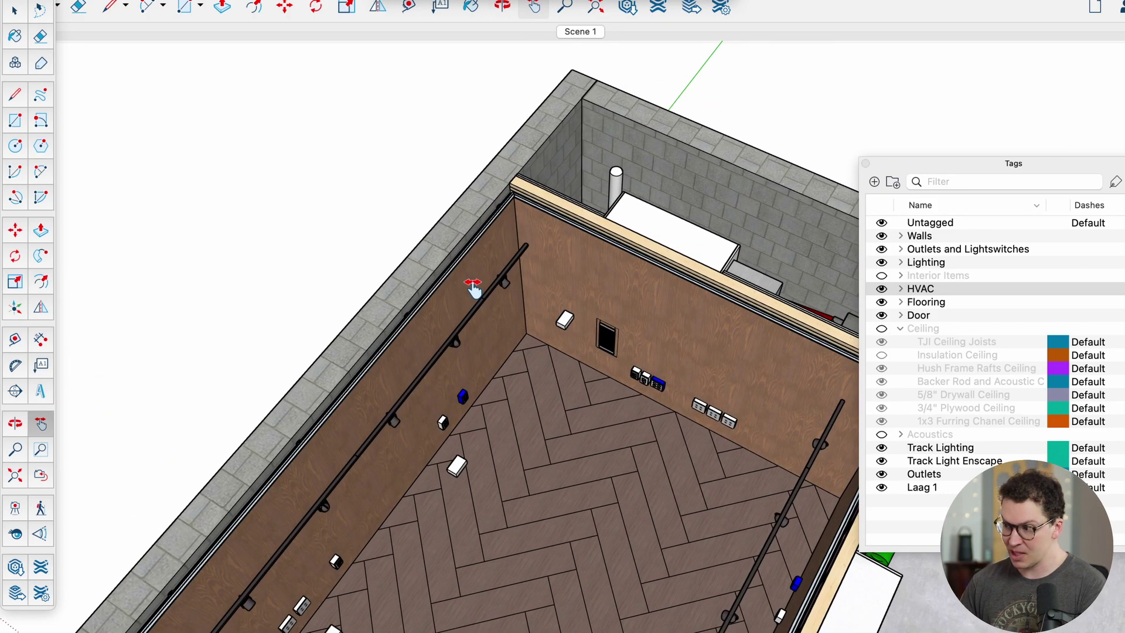
scroll(472, 286, "up", 1)
- Examine the isolation clip and metal furring channel behind the double drywall layers at the long wall's top corner
scroll(462, 291, "down", 5)
left_click_drag(532, 321, 510, 392)
scroll(527, 399, "up", 4)
scroll(583, 254, "up", 5)
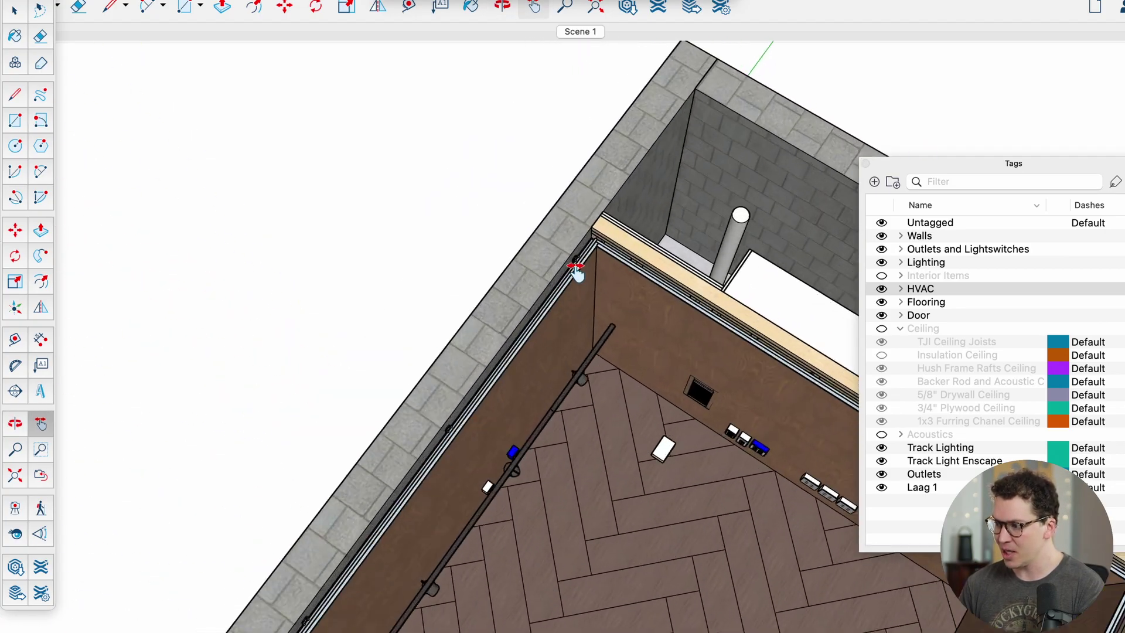
scroll(583, 238, "up", 5)
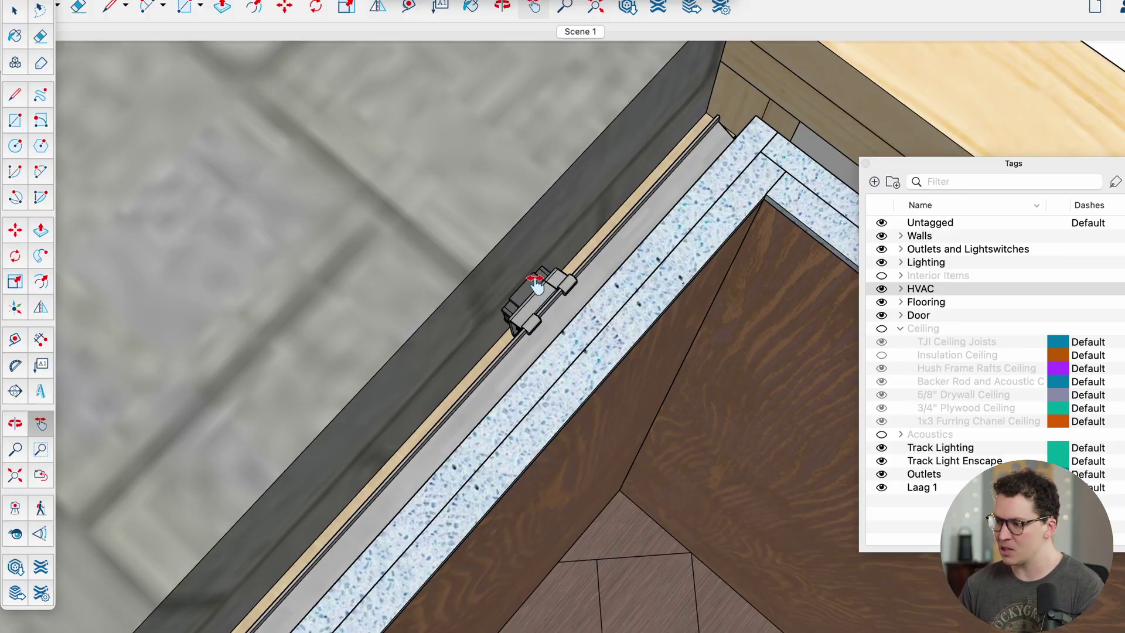
left_click_drag(536, 285, 759, 252)
key("h")
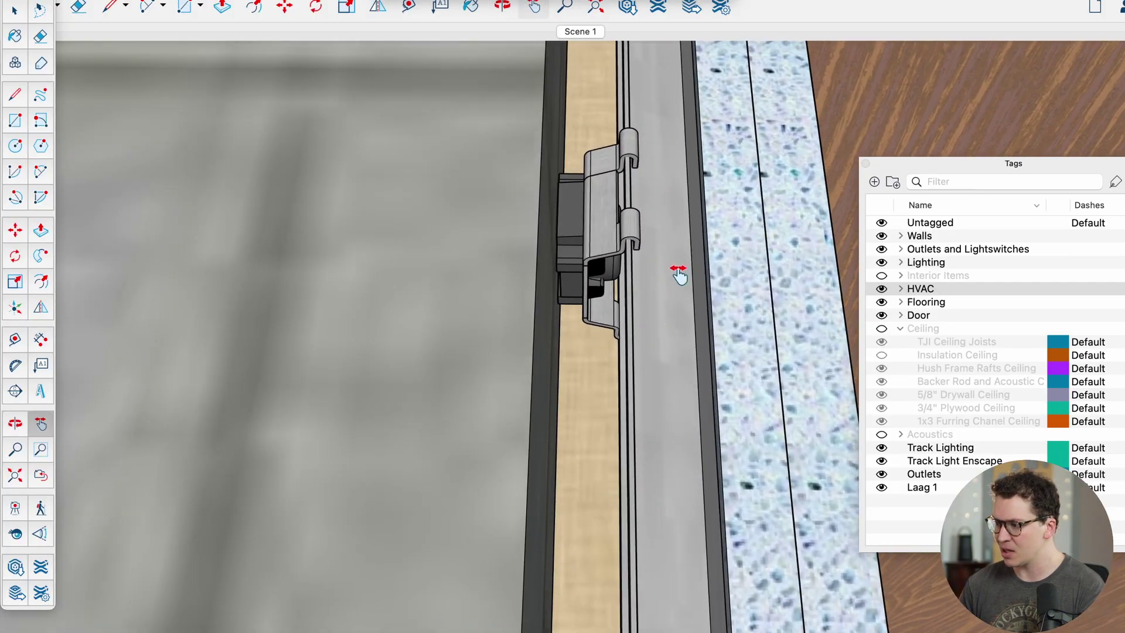
scroll(674, 321, "down", 3)
scroll(674, 320, "down", 5)
mouse_move(674, 320)
left_mouse_down()
mouse_move(595, 289)
mouse_move(658, 329)
mouse_move(679, 321)
left_mouse_up()
scroll(658, 328, "up", 5)
key("o")
key("h")
left_click_drag(777, 287, 430, 317)
scroll(442, 290, "down", 5)
scroll(430, 317, "up", 3)
scroll(392, 339, "up", 2)
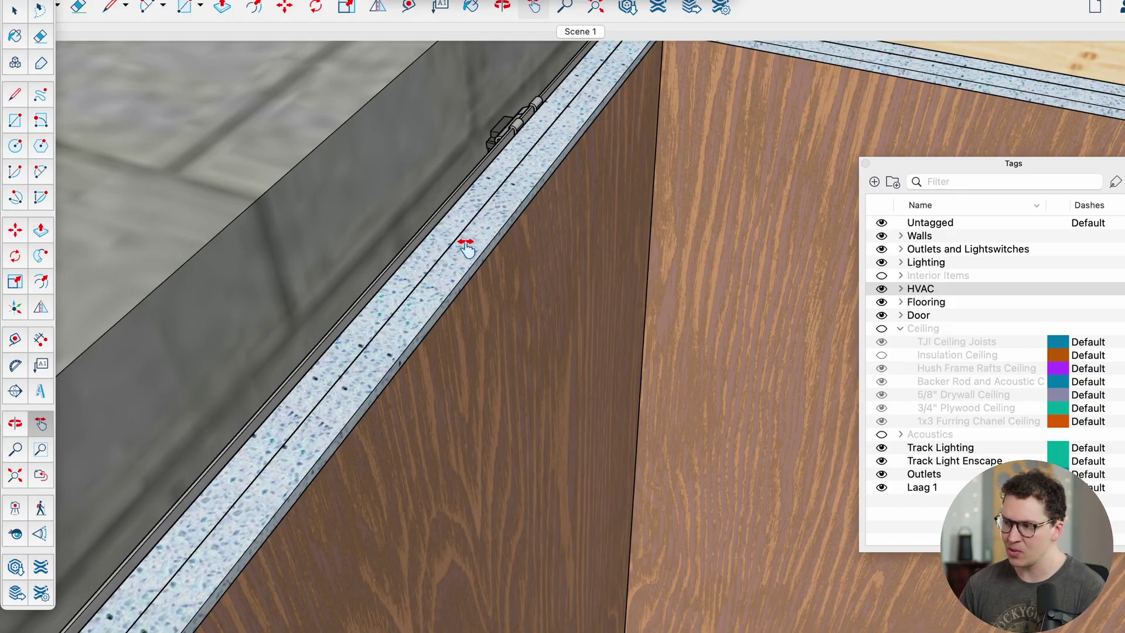
- Examine the gap between the concrete block wall and the isolated drywall wall, toggling the Ceiling tag folder on and off
left_click_drag(465, 243, 590, 293)
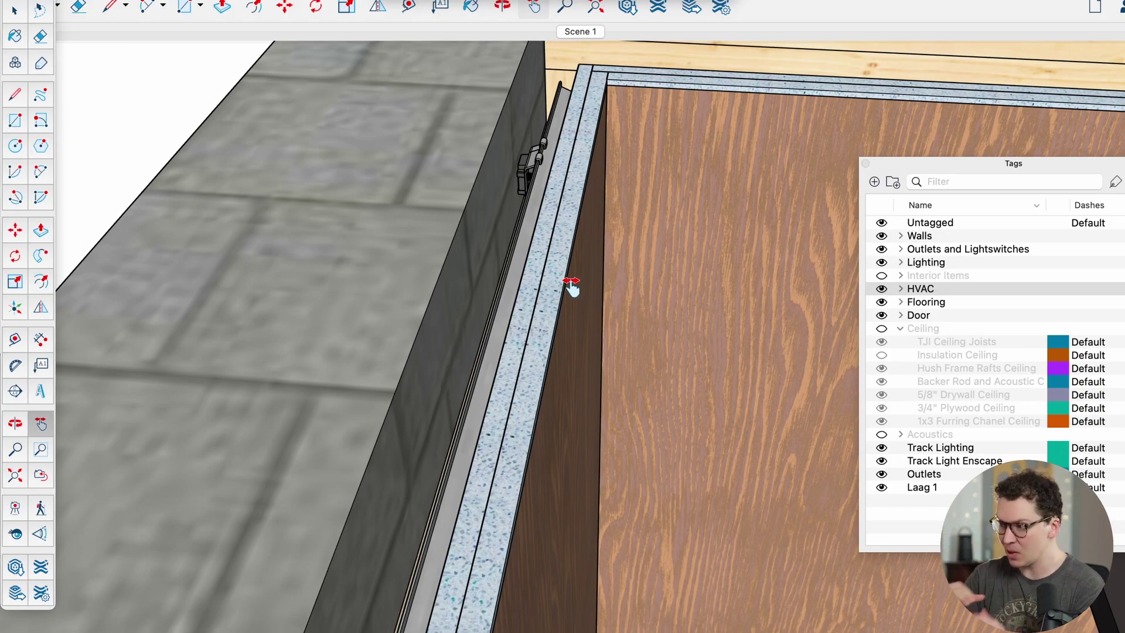
left_click_drag(540, 281, 585, 130)
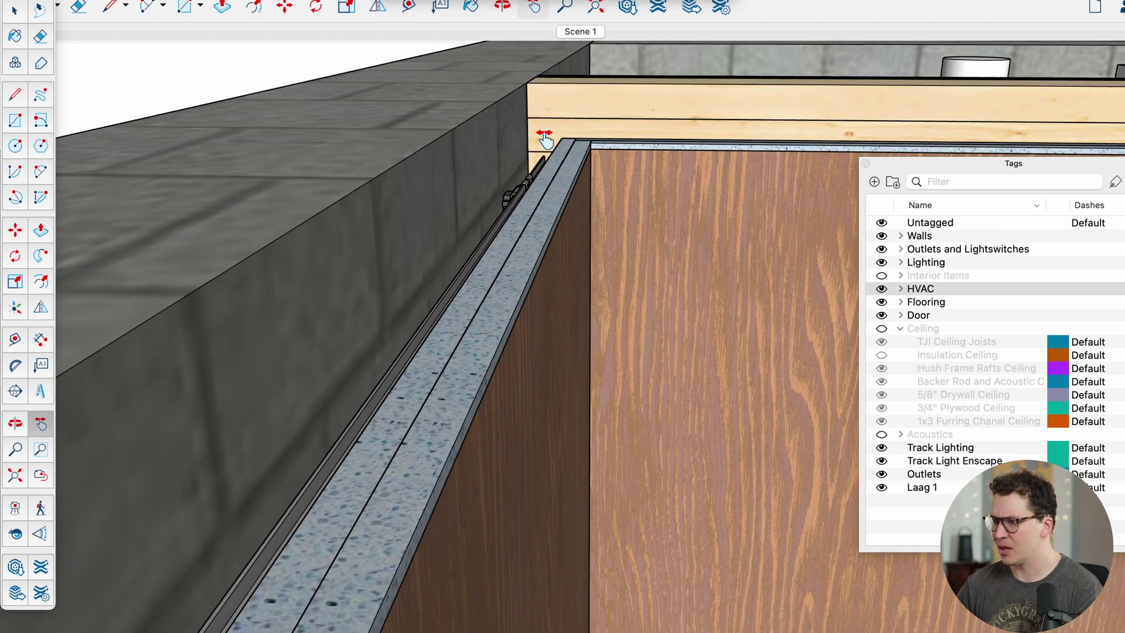
left_click_drag(495, 138, 580, 154)
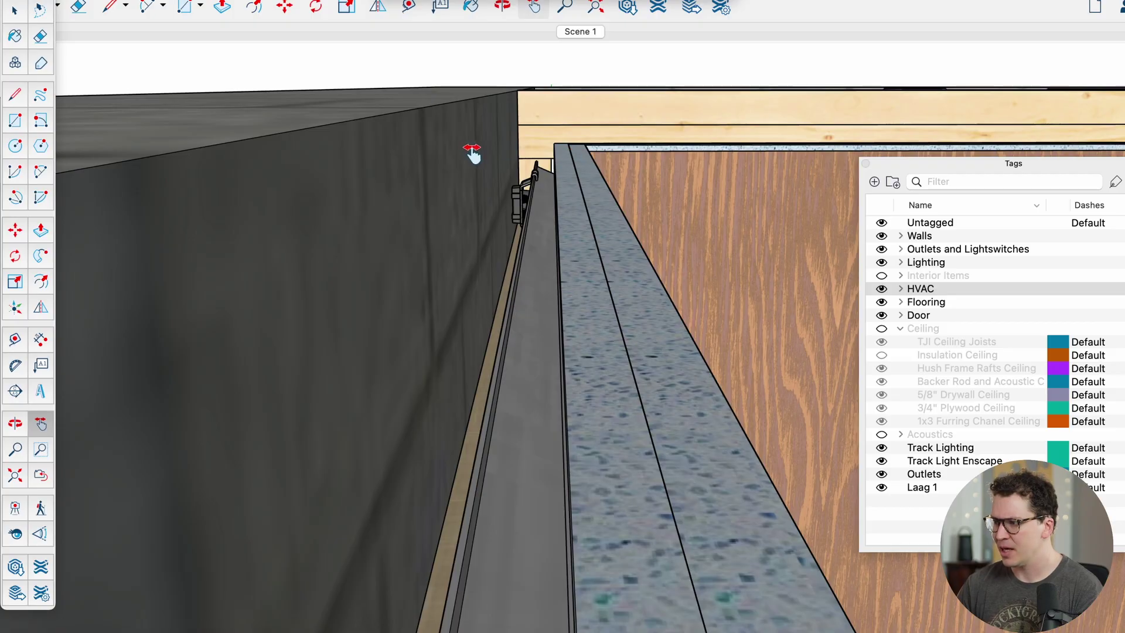
left_click_drag(454, 161, 497, 175)
left_click(881, 328)
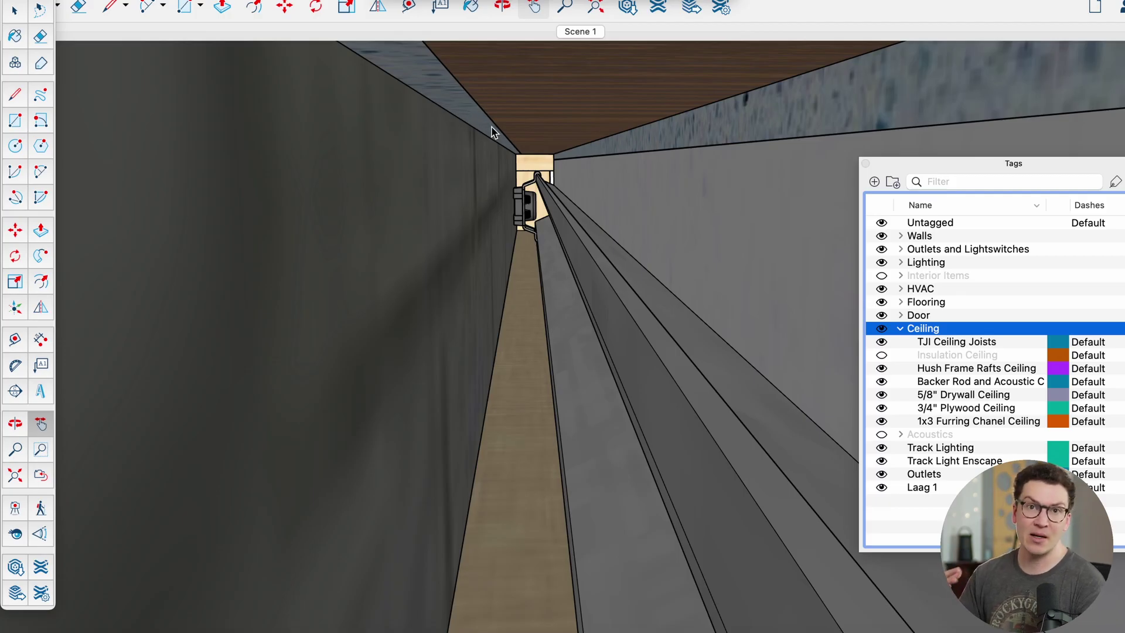
scroll(583, 202, "down", 2)
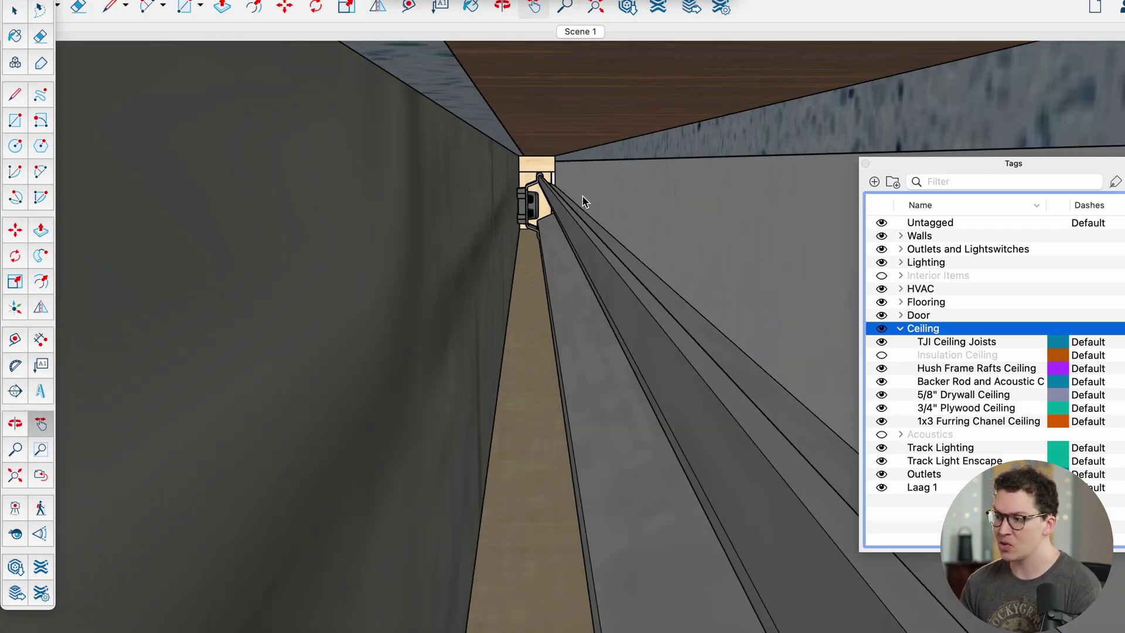
left_click(882, 328)
- Hide the plywood and drywall facing of the long wall to expose the furring channels and isolation clips
left_click_drag(637, 246, 567, 393)
scroll(592, 318, "down", 3)
left_click(553, 450)
key("space")
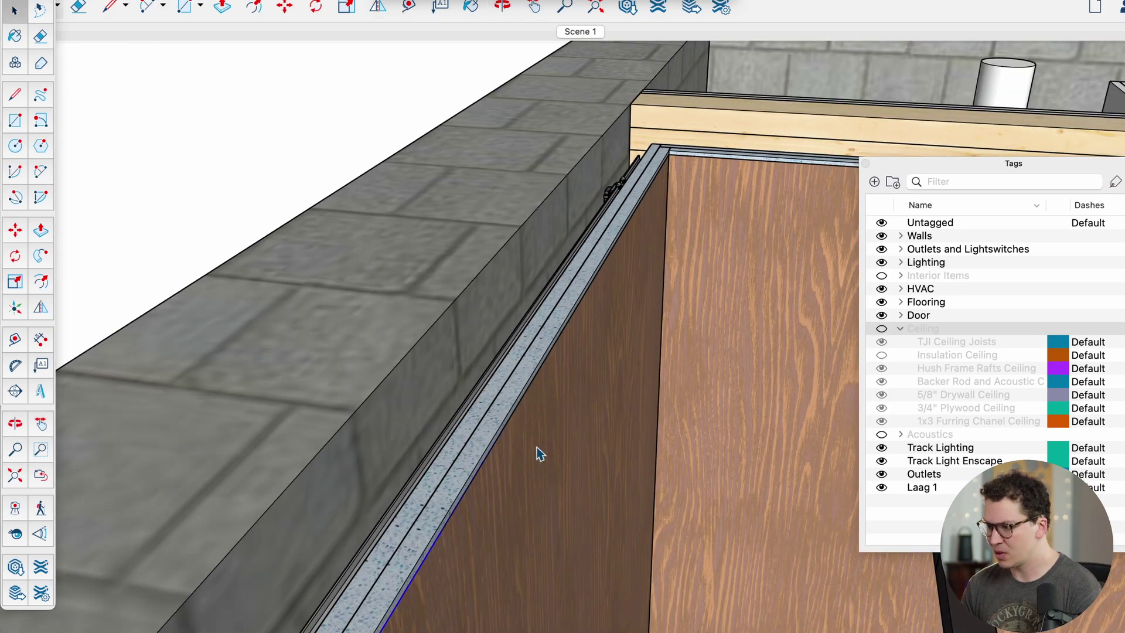
left_click_drag(540, 451, 524, 263)
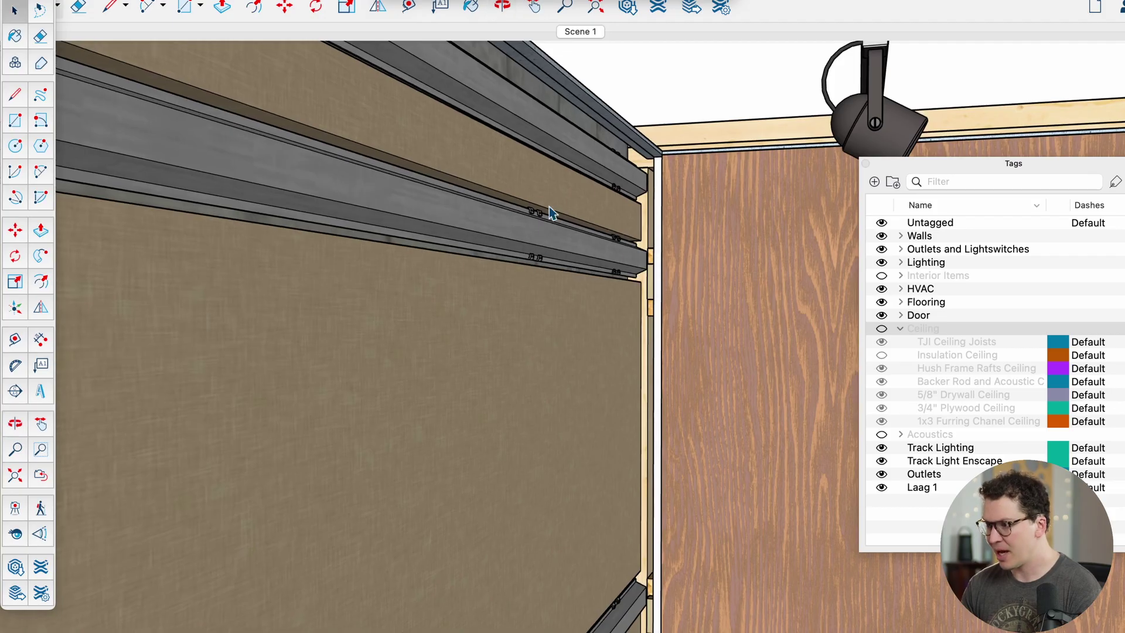
left_click_drag(539, 414, 552, 614)
scroll(552, 614, "down", 2)
key("h")
scroll(545, 489, "up", 5)
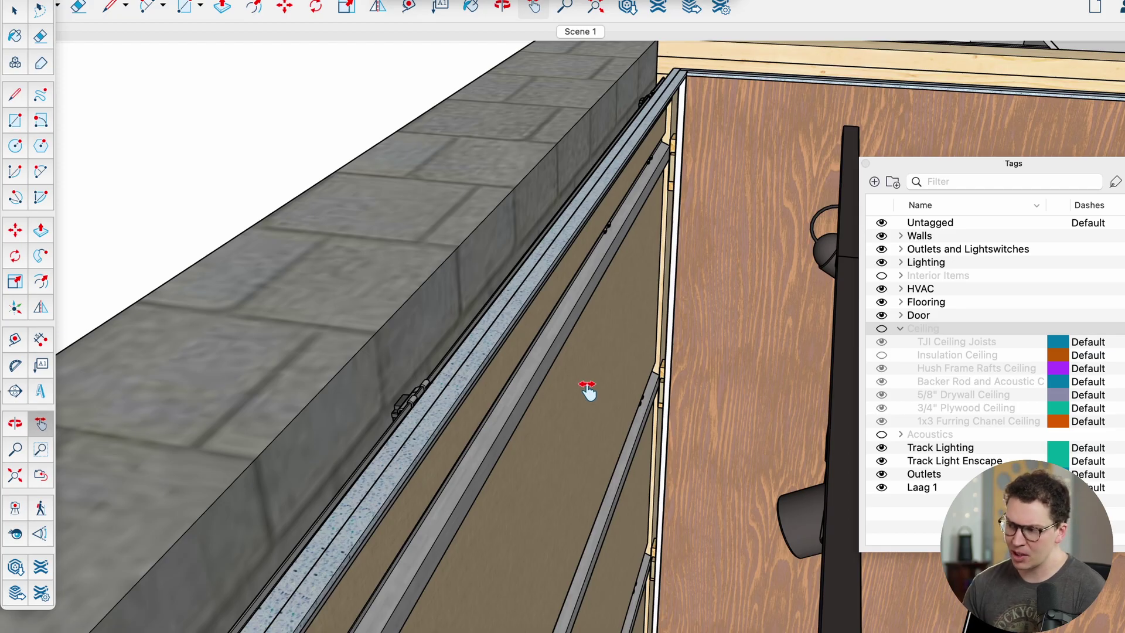
- Examine how the furring channels and isolation clips are spaced along the exposed long wall up to the corner
scroll(588, 388, "down", 5)
left_click_drag(534, 483, 574, 342)
scroll(575, 342, "down", 2)
key("o")
left_click_drag(519, 469, 421, 337)
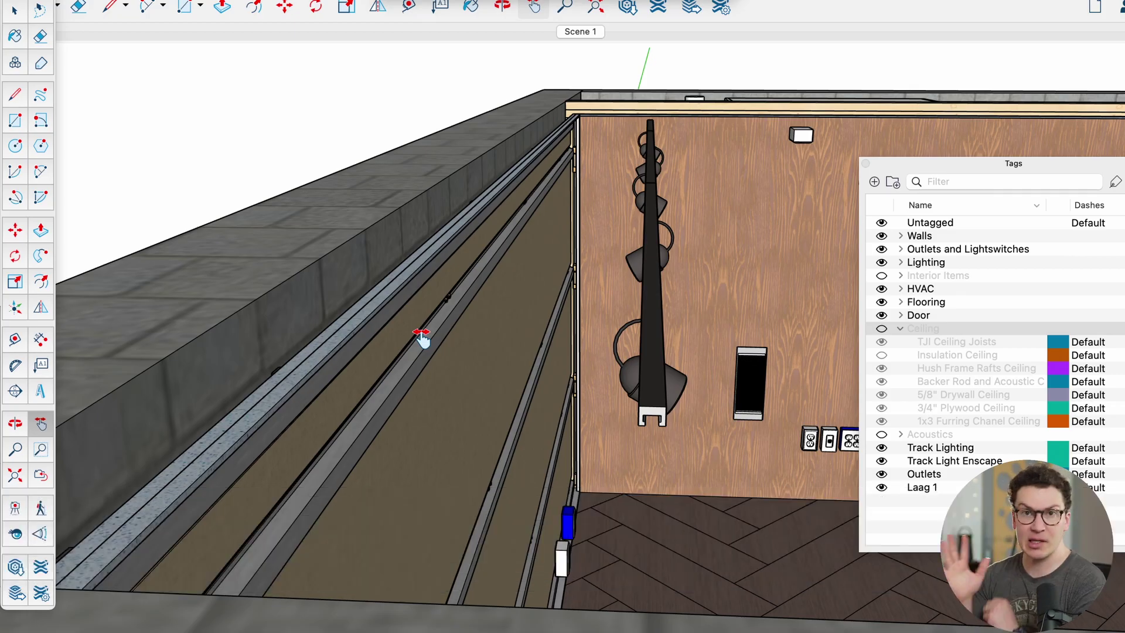
left_click_drag(549, 299, 609, 334)
scroll(532, 367, "up", 3)
scroll(542, 314, "up", 3)
scroll(643, 267, "up", 3)
left_click_drag(642, 267, 414, 283)
scroll(605, 289, "down", 5)
left_click_drag(713, 502, 595, 321)
key("h")
left_click_drag(570, 281, 702, 398)
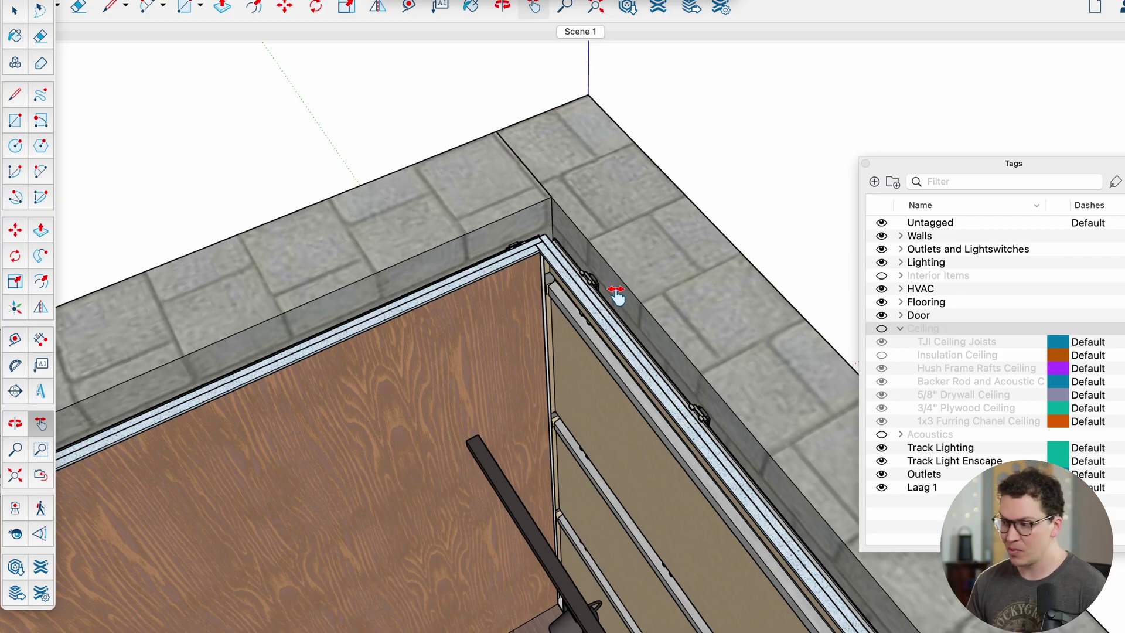
- Inspect the wall corner and the outlets beside it, and restore the long wall's hidden plywood and drywall facing
scroll(560, 320, "down", 4)
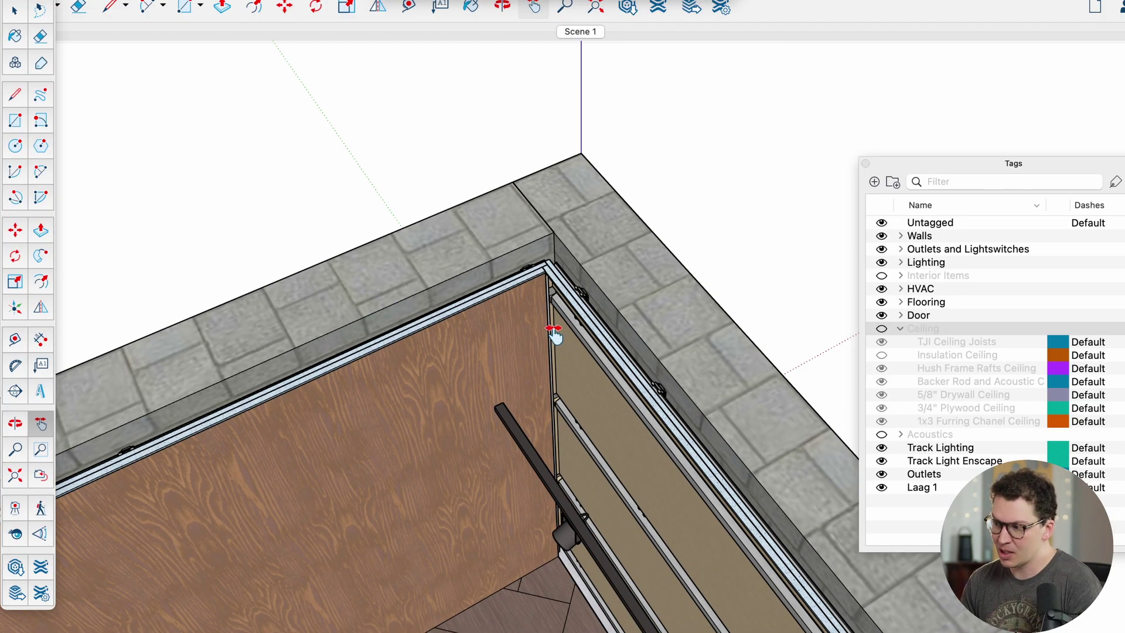
mouse_move(555, 334)
left_mouse_down()
mouse_move(545, 364)
mouse_move(571, 333)
left_mouse_up()
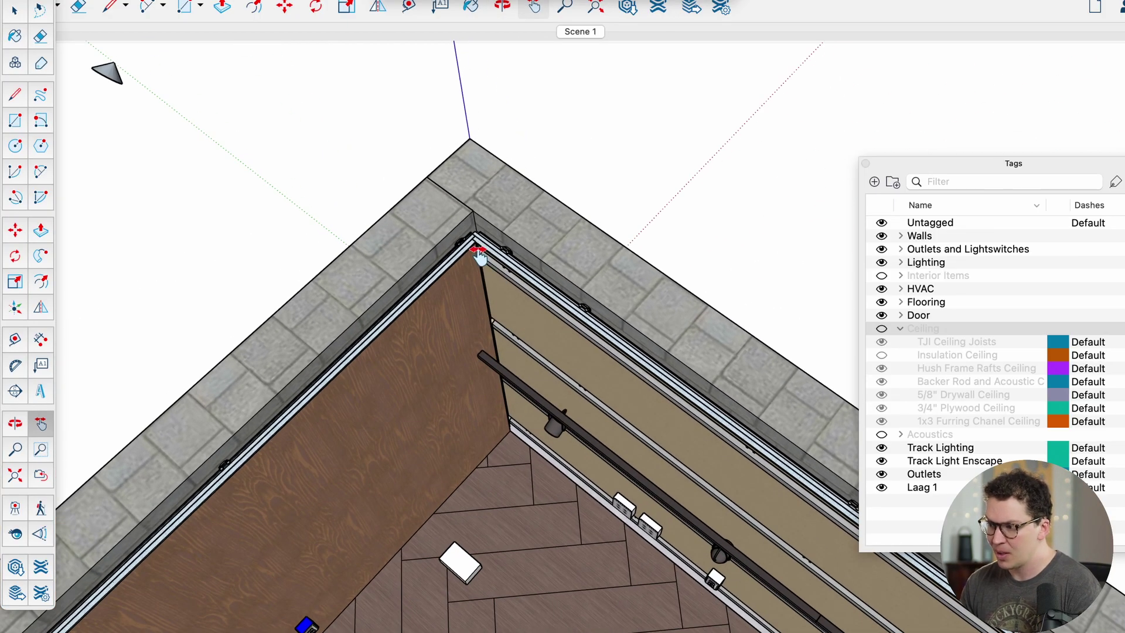
left_click_drag(504, 276, 487, 362)
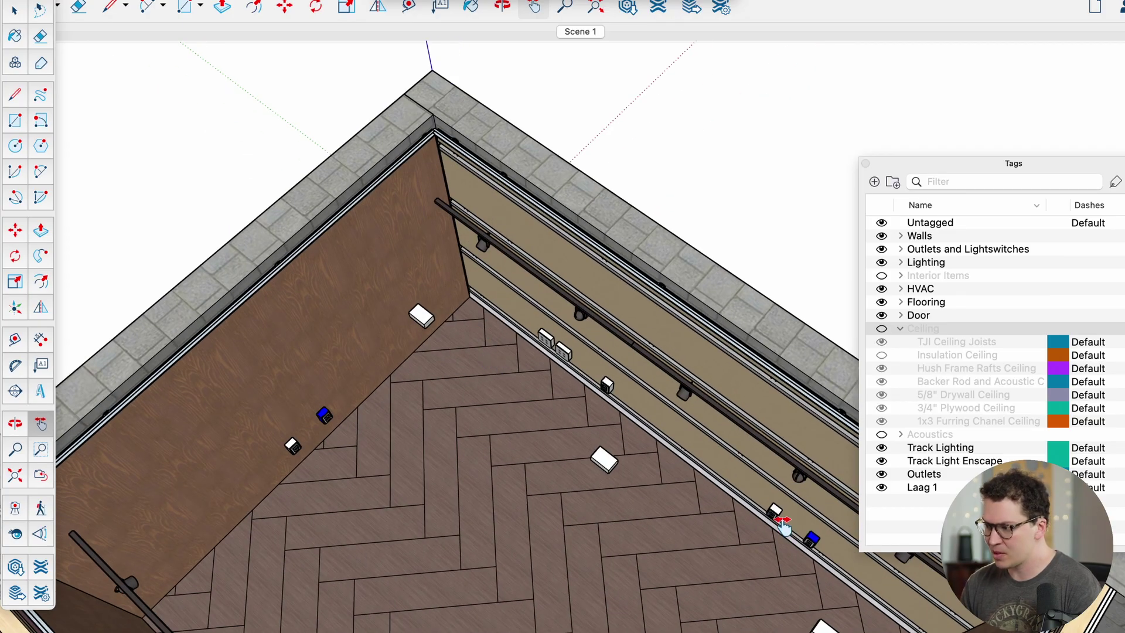
left_click_drag(536, 395, 622, 379)
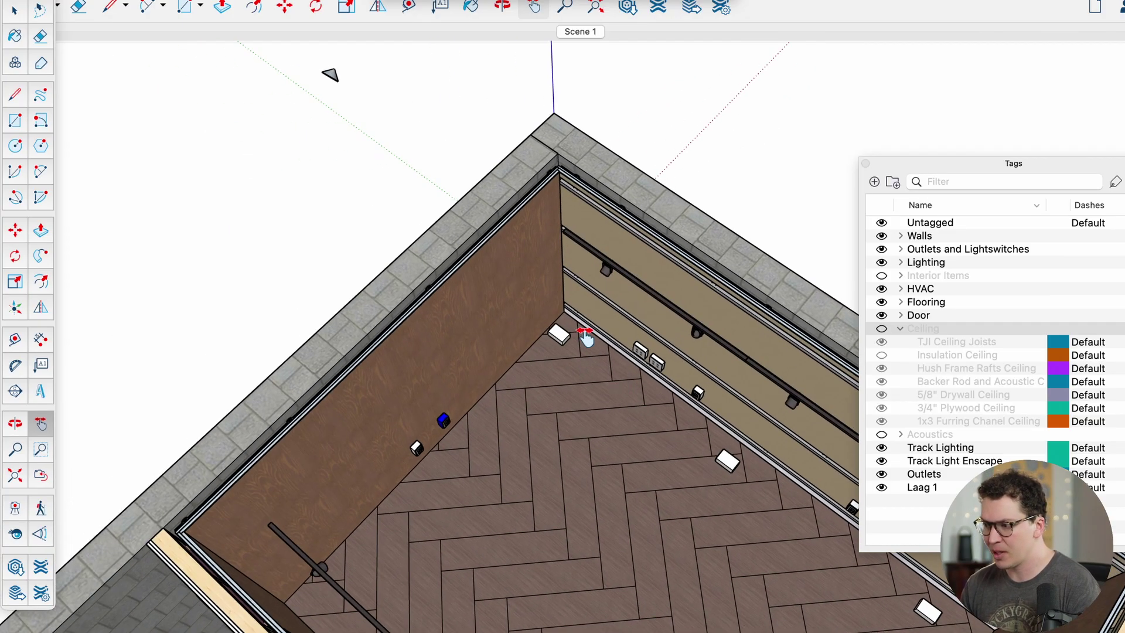
left_click_drag(584, 335, 610, 299)
scroll(630, 325, "up", 5)
scroll(701, 304, "up", 5)
left_click_drag(702, 304, 658, 341)
scroll(636, 315, "down", 5)
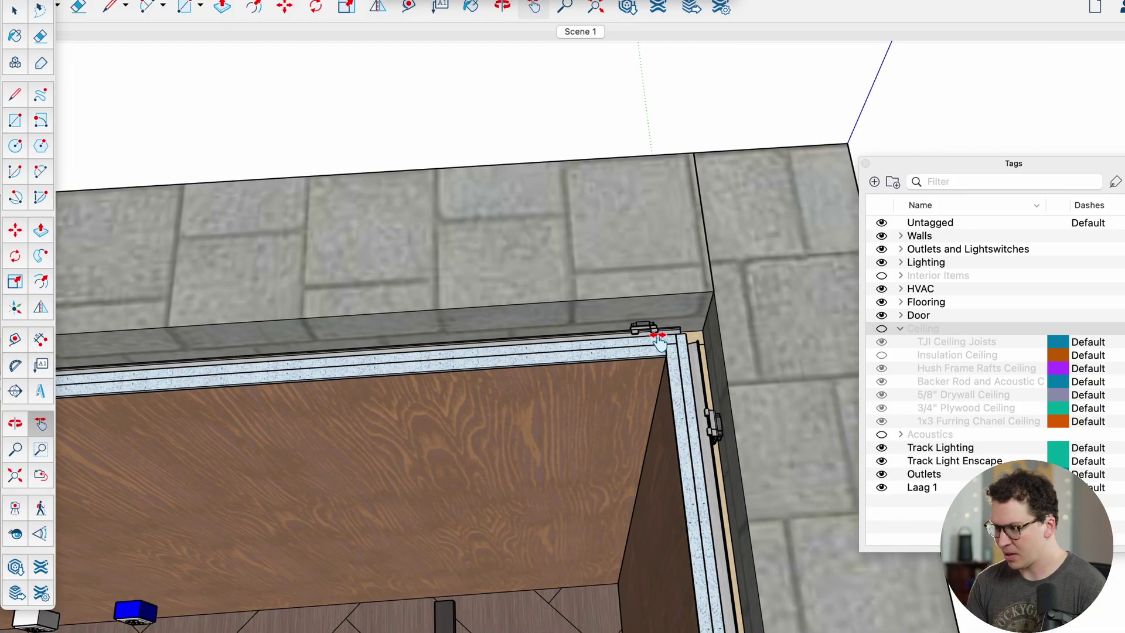
- Examine the finished studio from above, viewing the outlets on each wall and the wall with the door
scroll(640, 326, "down", 6)
scroll(439, 432, "down", 4)
left_click_drag(439, 432, 756, 288)
scroll(762, 377, "up", 4)
left_click_drag(768, 386, 717, 337)
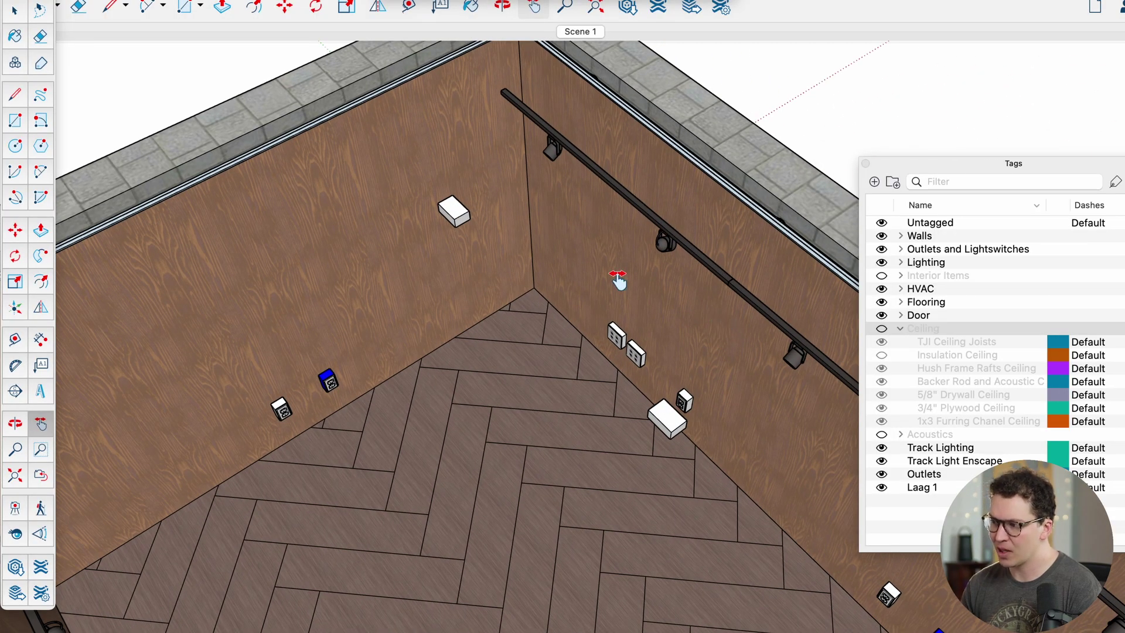
scroll(399, 327, "down", 3)
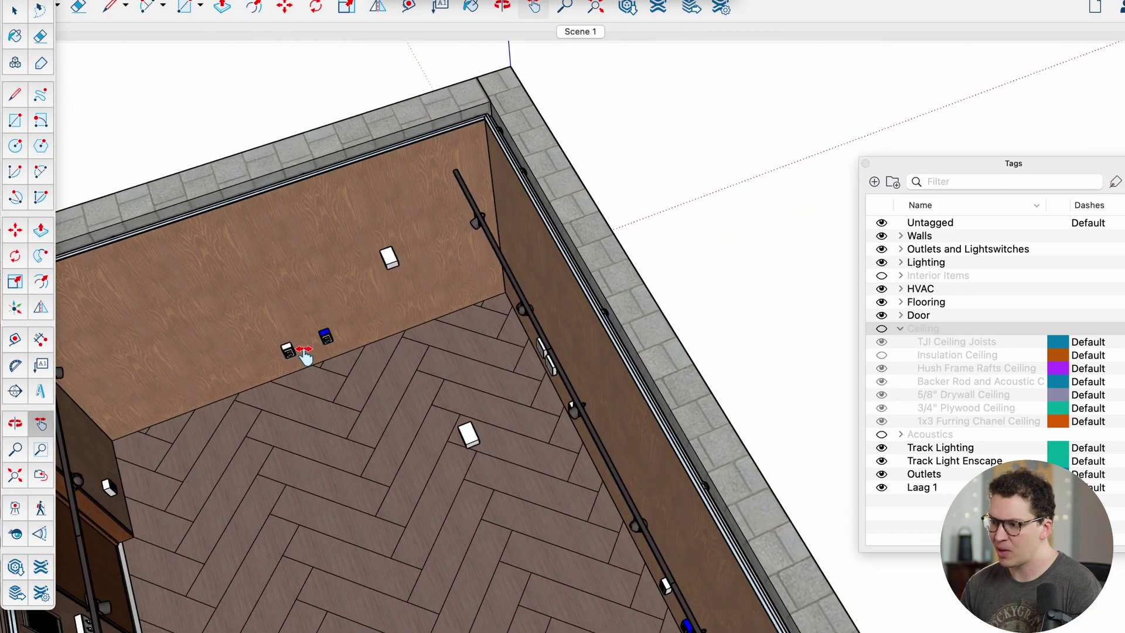
scroll(309, 351, "down", 3)
left_click_drag(309, 352, 339, 269)
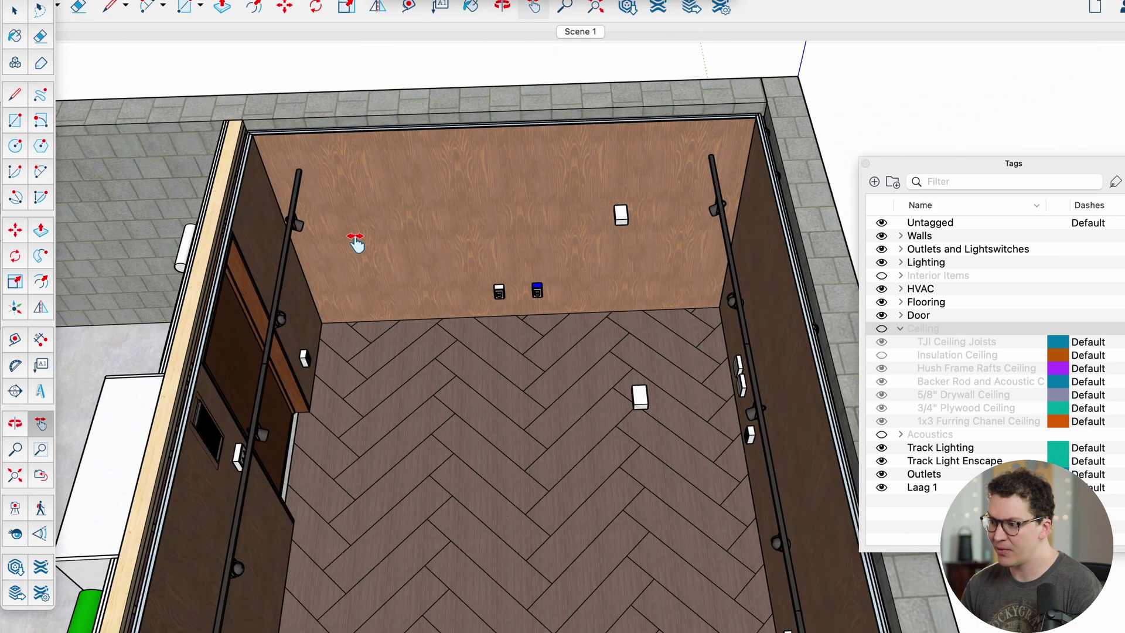
scroll(356, 337, "down", 2)
left_click_drag(355, 335, 394, 331)
left_click_drag(462, 335, 609, 346)
left_click_drag(484, 389, 597, 333)
left_click_drag(622, 270, 520, 298)
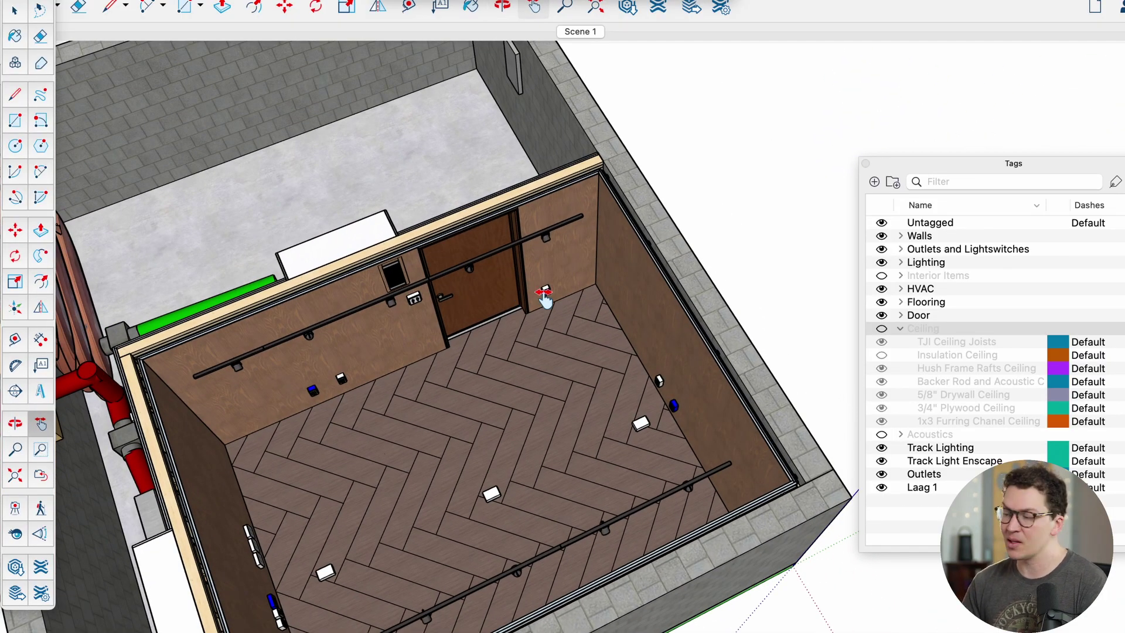
- Within the HVAC folder's Baffle Boxes, toggle the Top Supply BB tag and hide Drywall Supply BB to expose the box beside the door
left_click_drag(547, 387, 432, 319)
scroll(595, 379, "up", 6)
left_click_drag(626, 390, 566, 228)
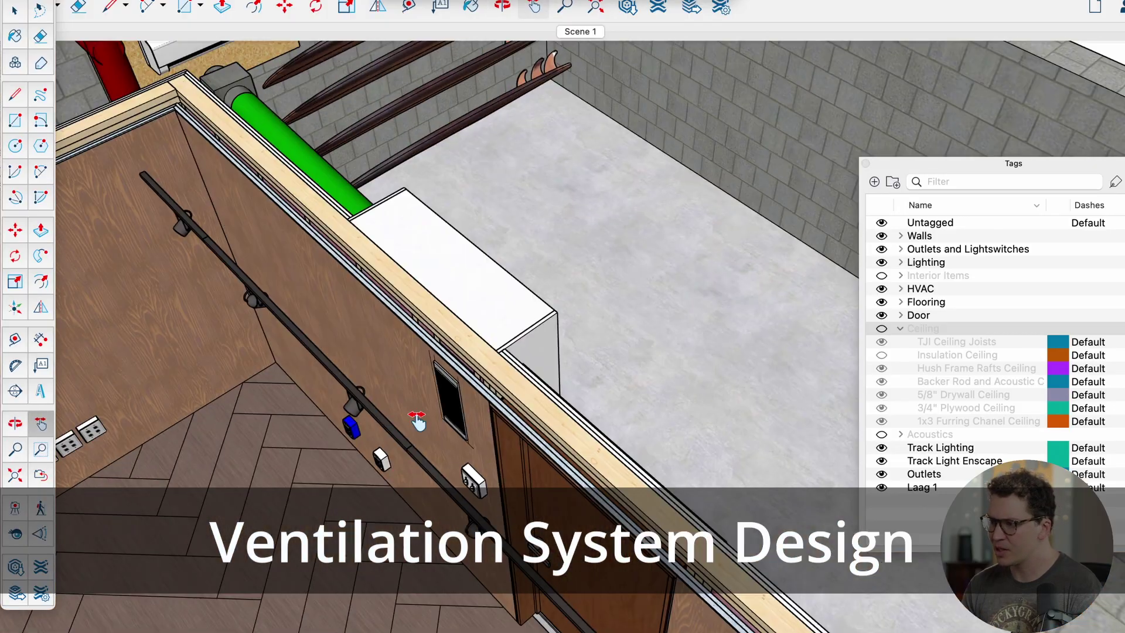
left_click_drag(469, 340, 691, 461)
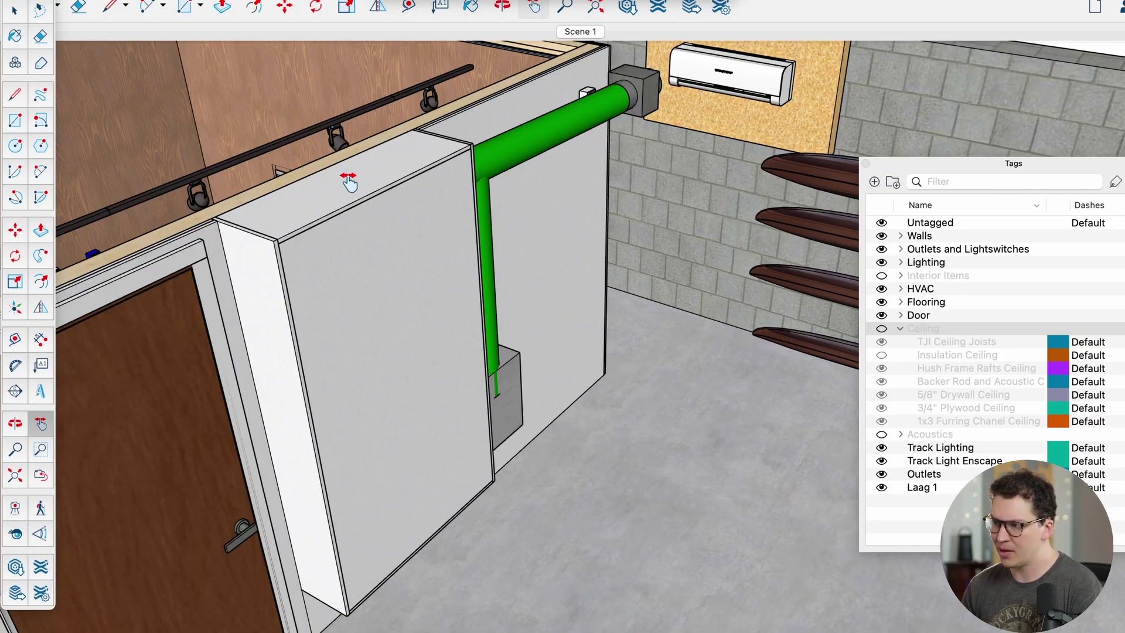
left_click_drag(351, 176, 455, 281)
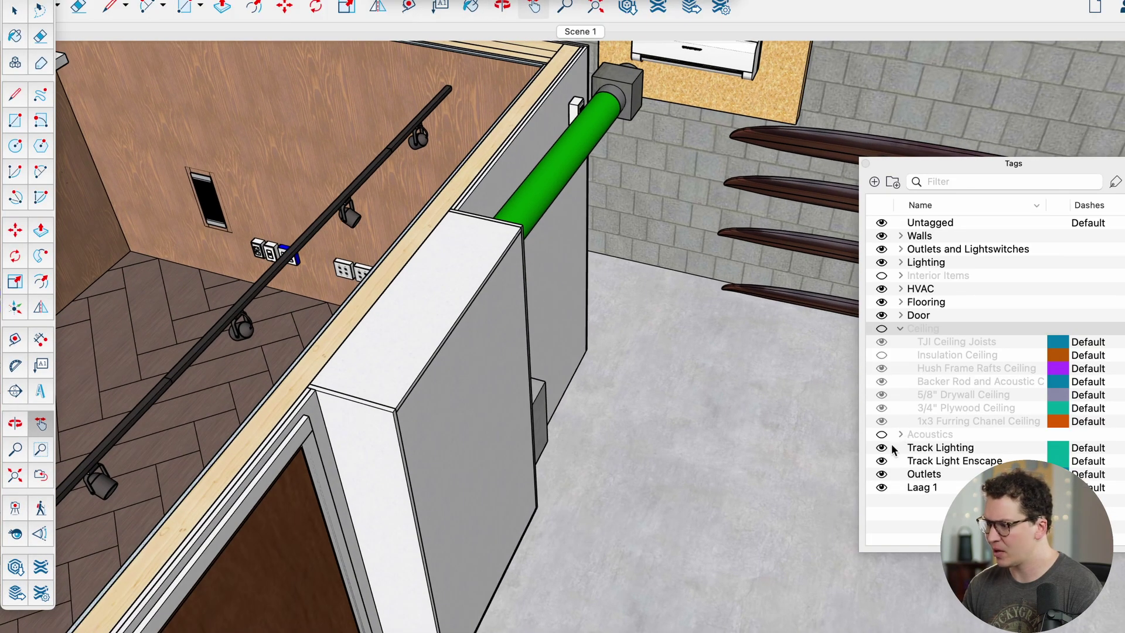
left_click(899, 289)
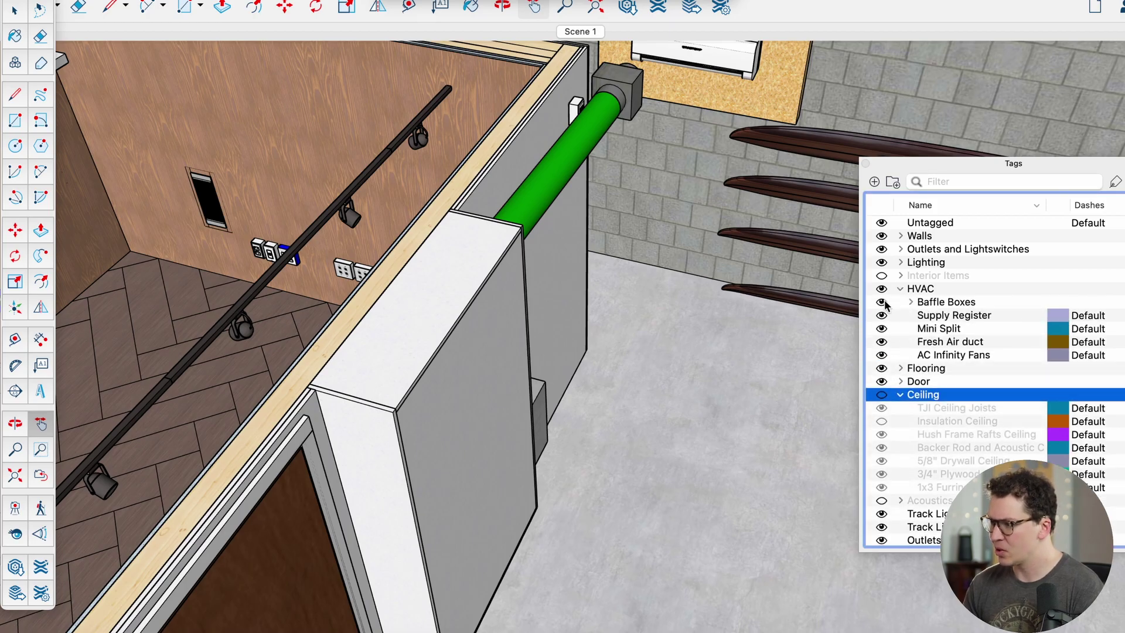
left_click(910, 302)
left_click(882, 329)
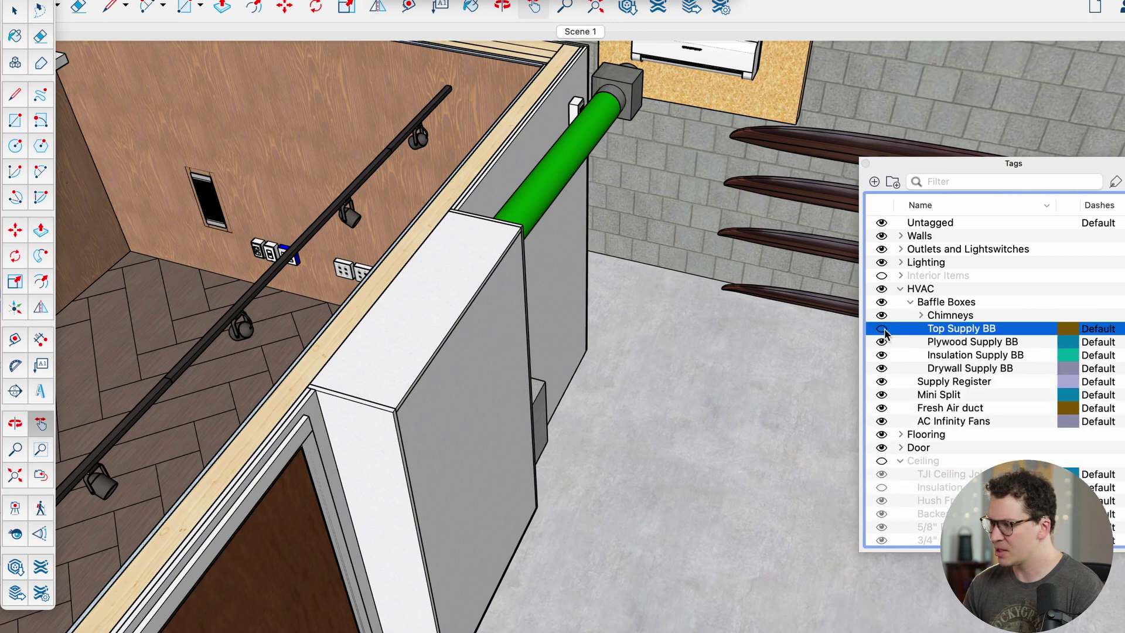
left_click(882, 368)
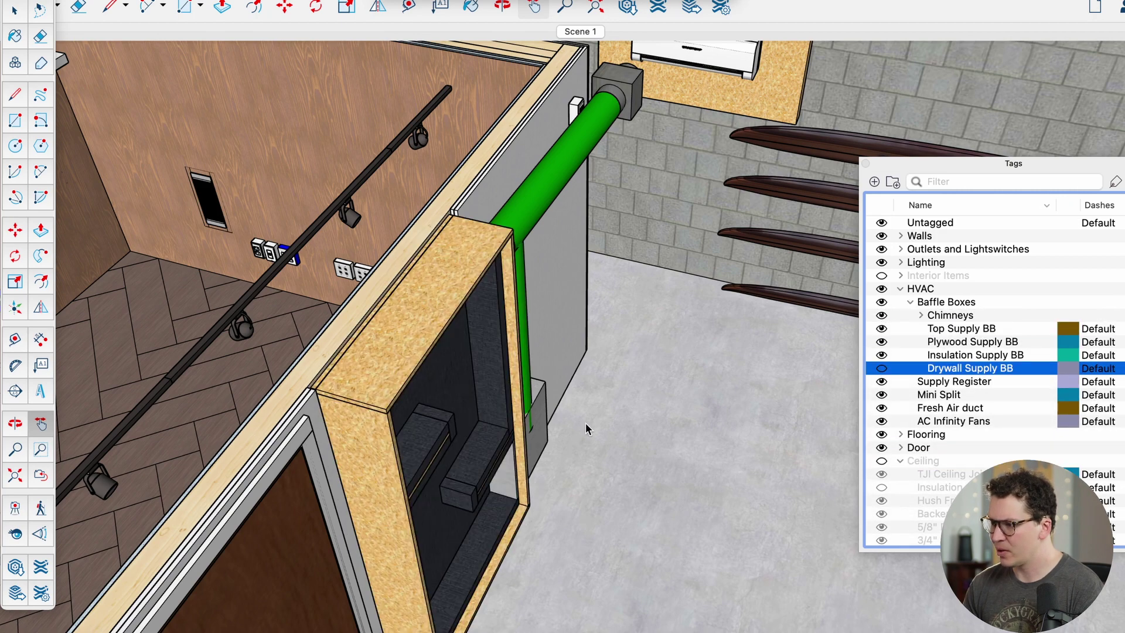
- Examine the open supply baffle box's lined interior and the green duct entering the box beside it
left_click_drag(586, 429, 293, 321)
left_click_drag(306, 378, 449, 392)
scroll(449, 392, "up", 3)
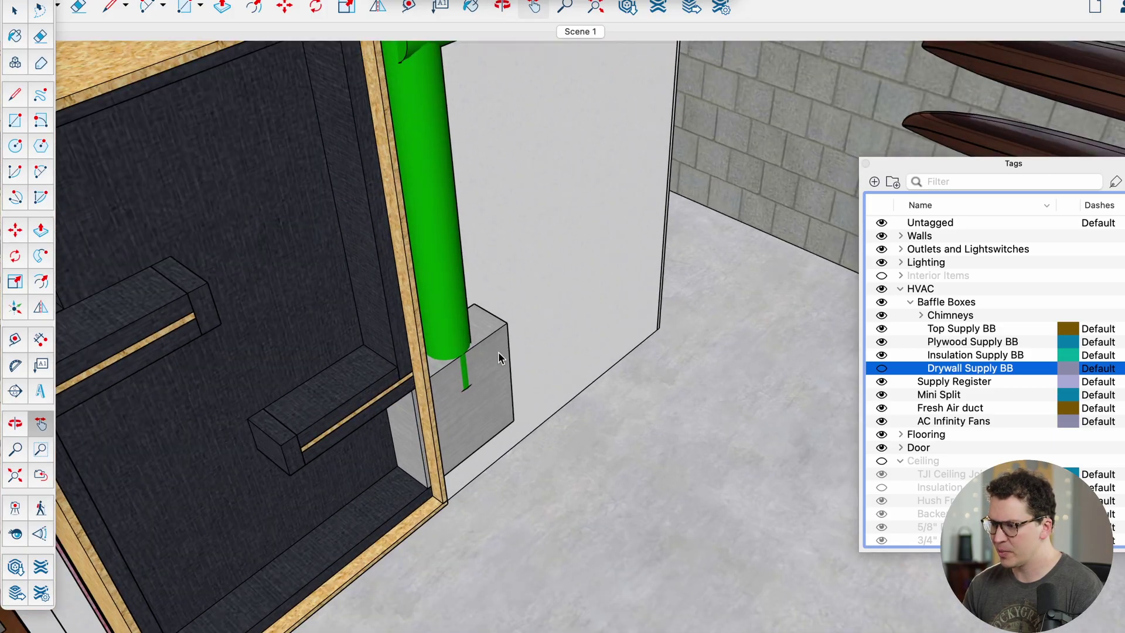
left_click_drag(397, 466, 307, 274)
key("h")
left_click(416, 364)
scroll(502, 402, "down", 5)
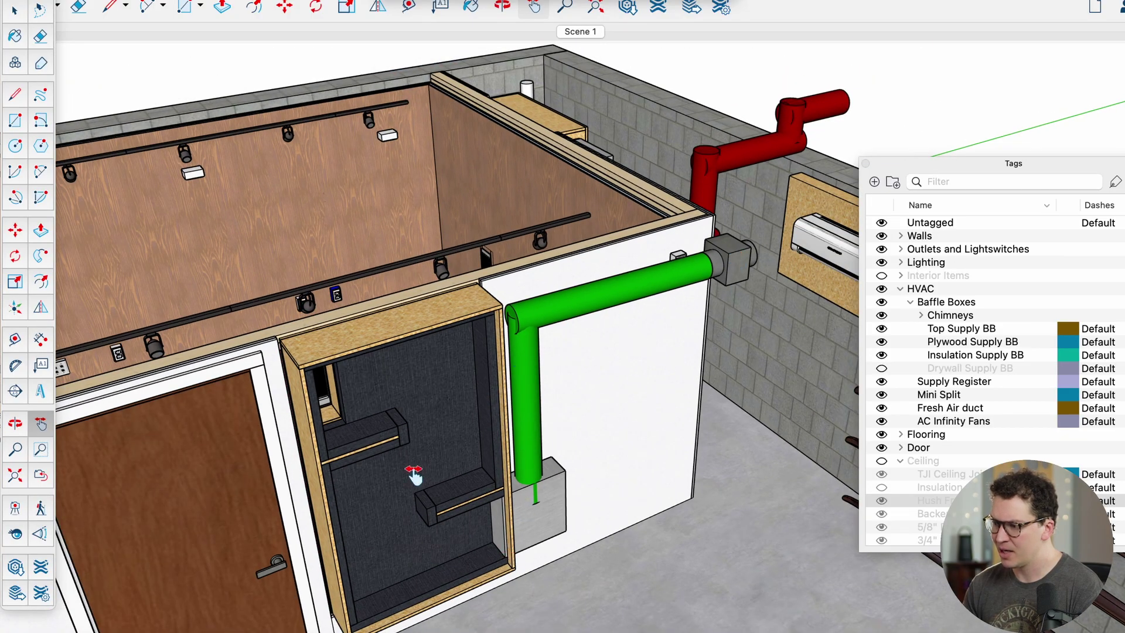
- Examine the studio and adjoining space from above, viewing the duct runs and the mini split on the block wall
left_click_drag(407, 396, 668, 433)
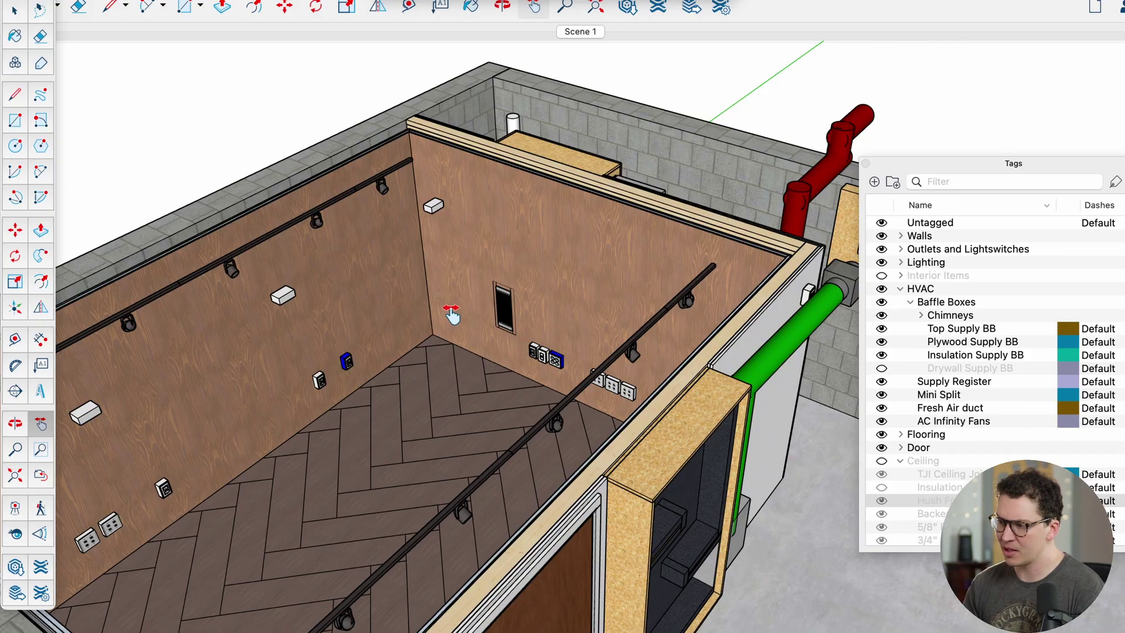
left_click_drag(552, 251, 510, 377)
scroll(542, 372, "up", 3)
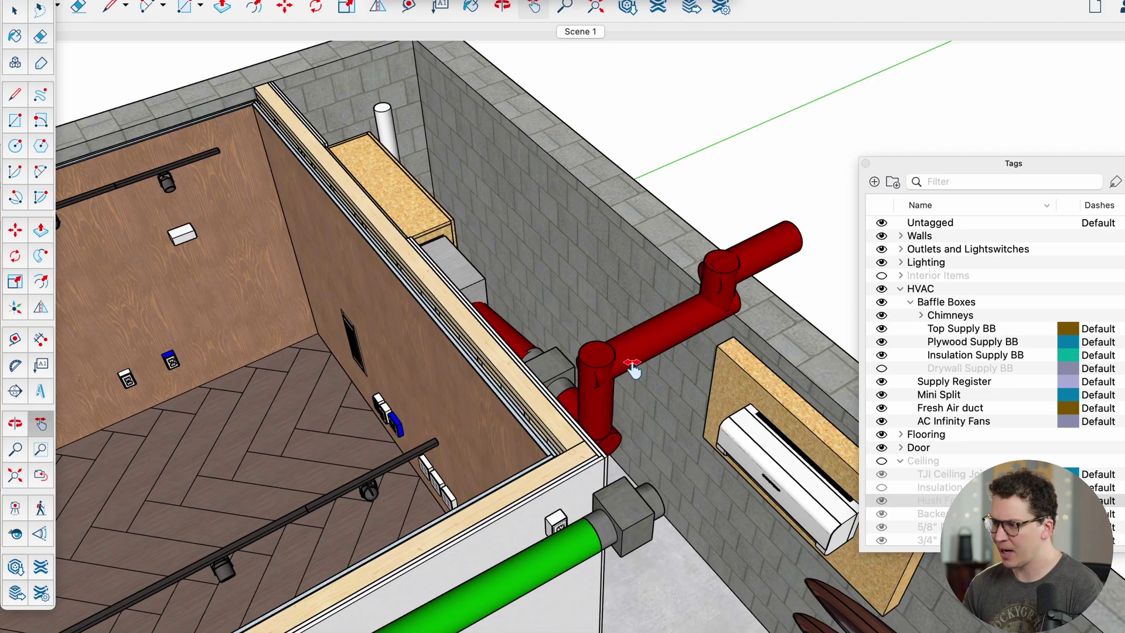
scroll(823, 211, "down", 4)
left_click_drag(823, 211, 613, 313)
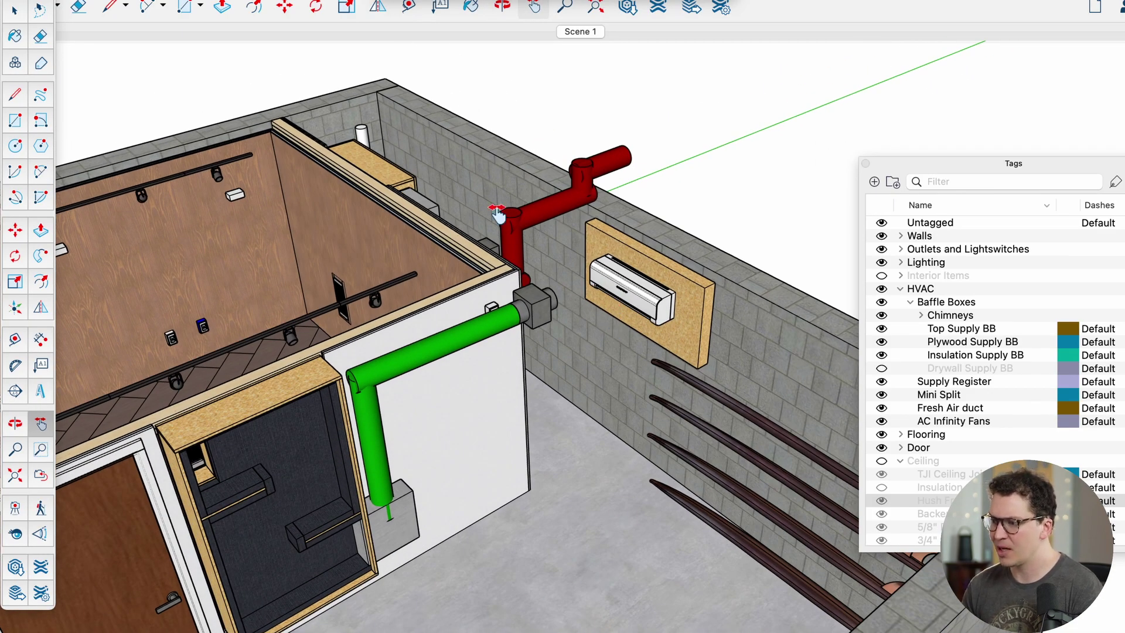
left_click_drag(353, 284, 488, 352)
left_click_drag(517, 287, 339, 301)
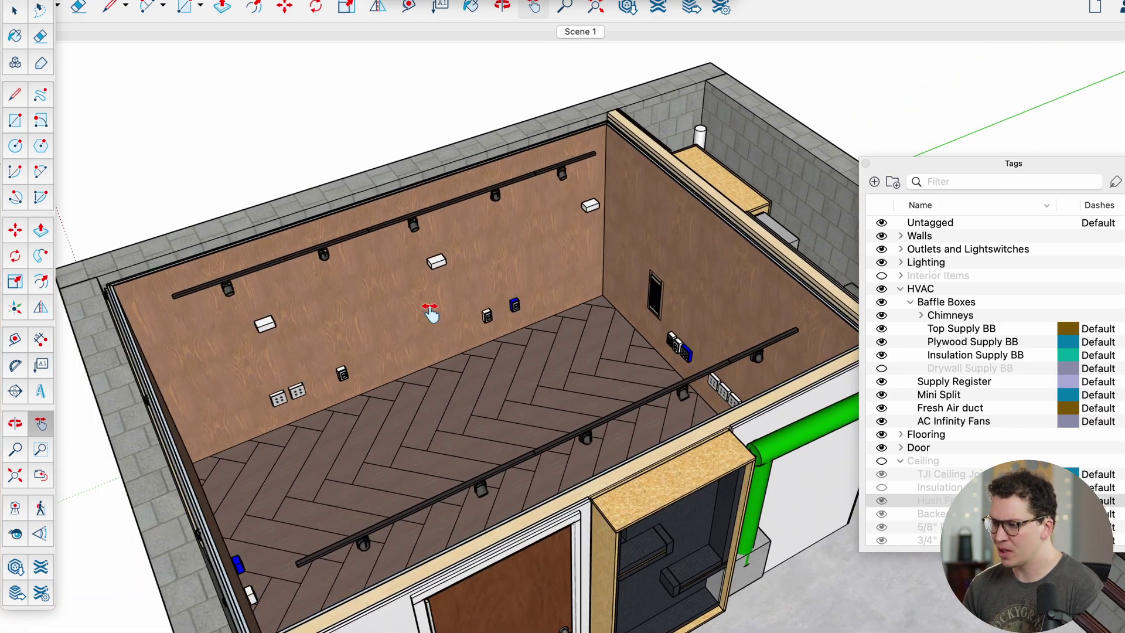
scroll(459, 363, "down", 5)
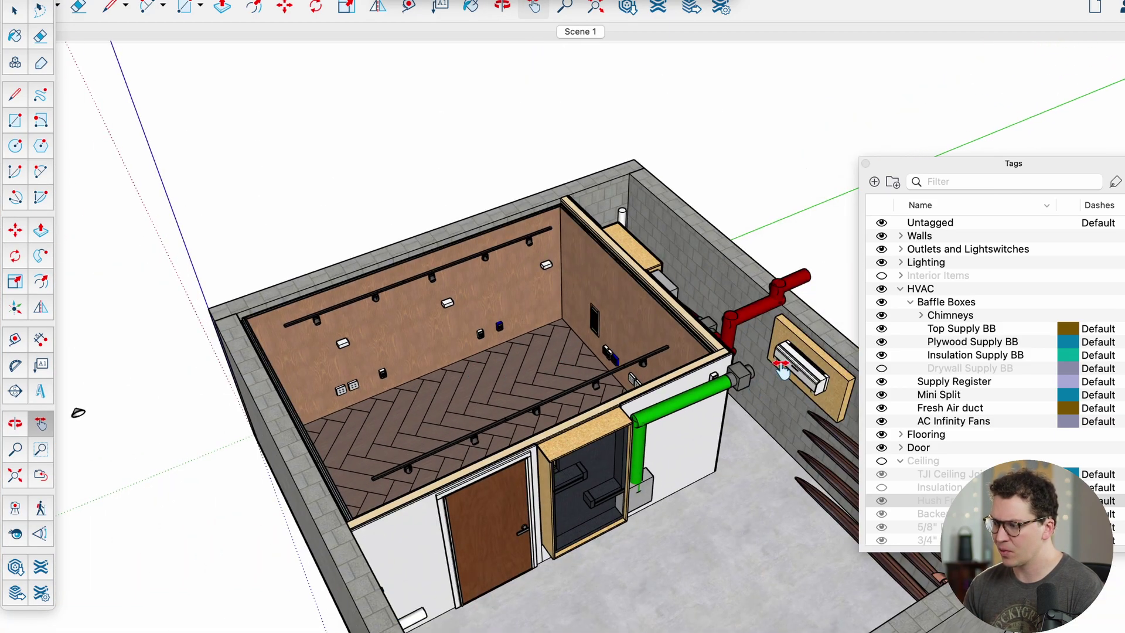
scroll(703, 421, "down", 2)
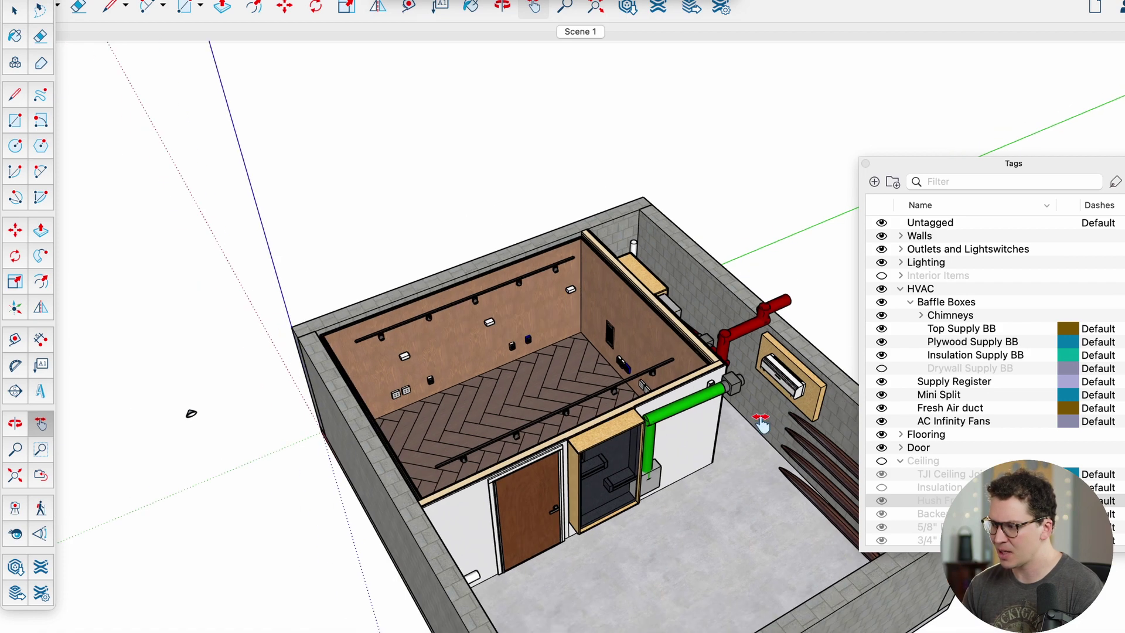
left_click_drag(747, 417, 702, 422)
scroll(740, 396, "up", 3)
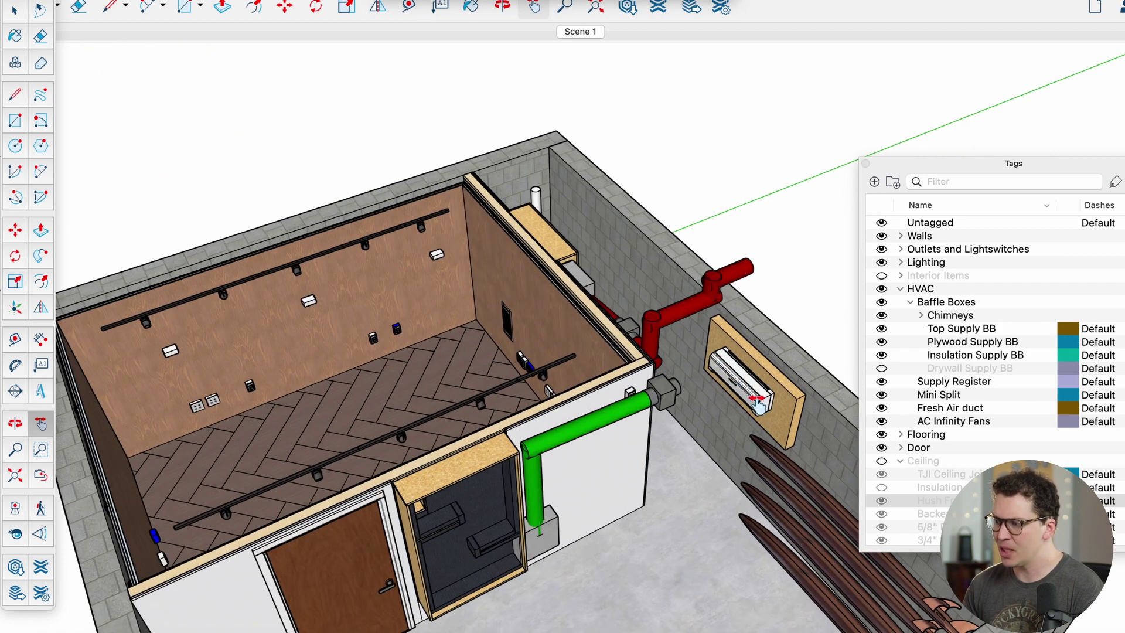
scroll(756, 381, "up", 4)
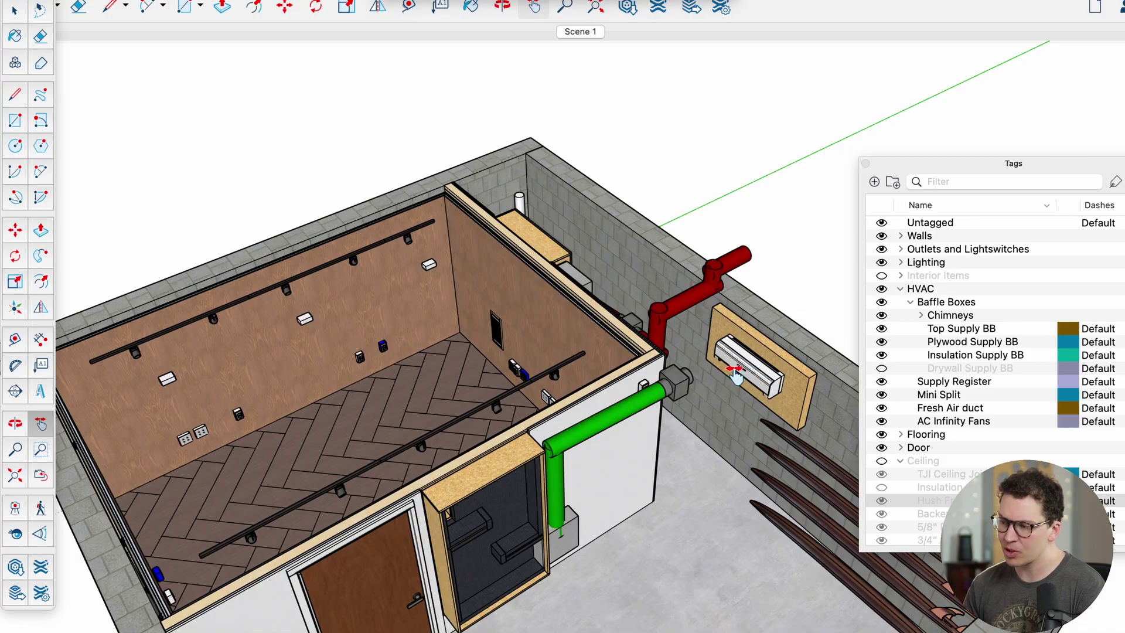
scroll(756, 362, "down", 2)
scroll(679, 364, "up", 3)
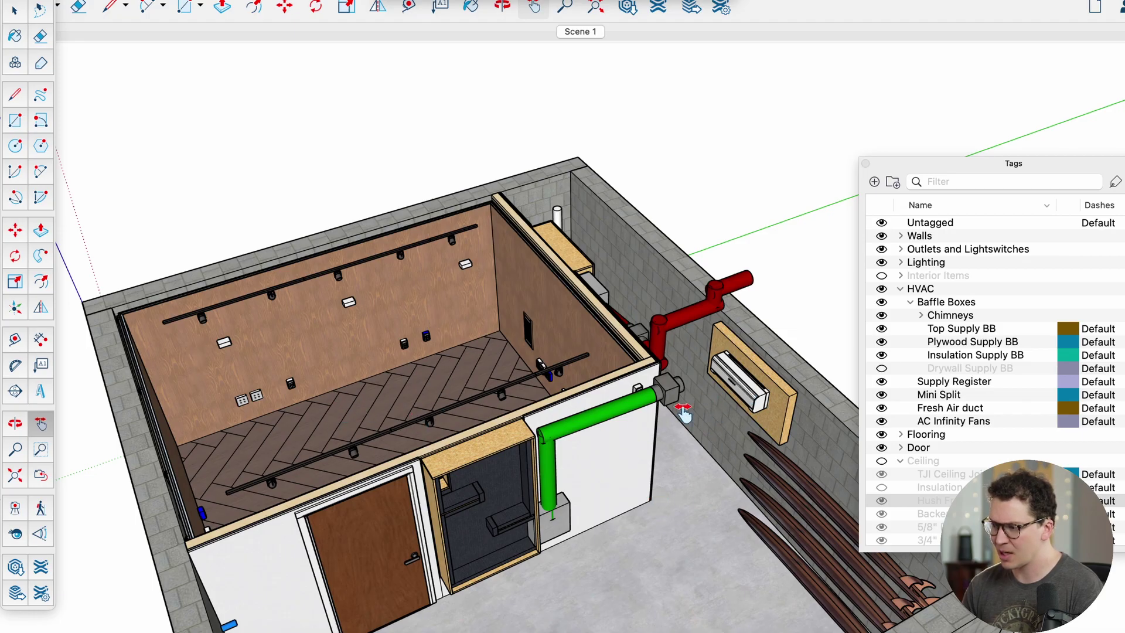
- Trace the green and red ducts through their inline boxes around the studio's outer corner to the block wall
scroll(668, 422, "up", 6)
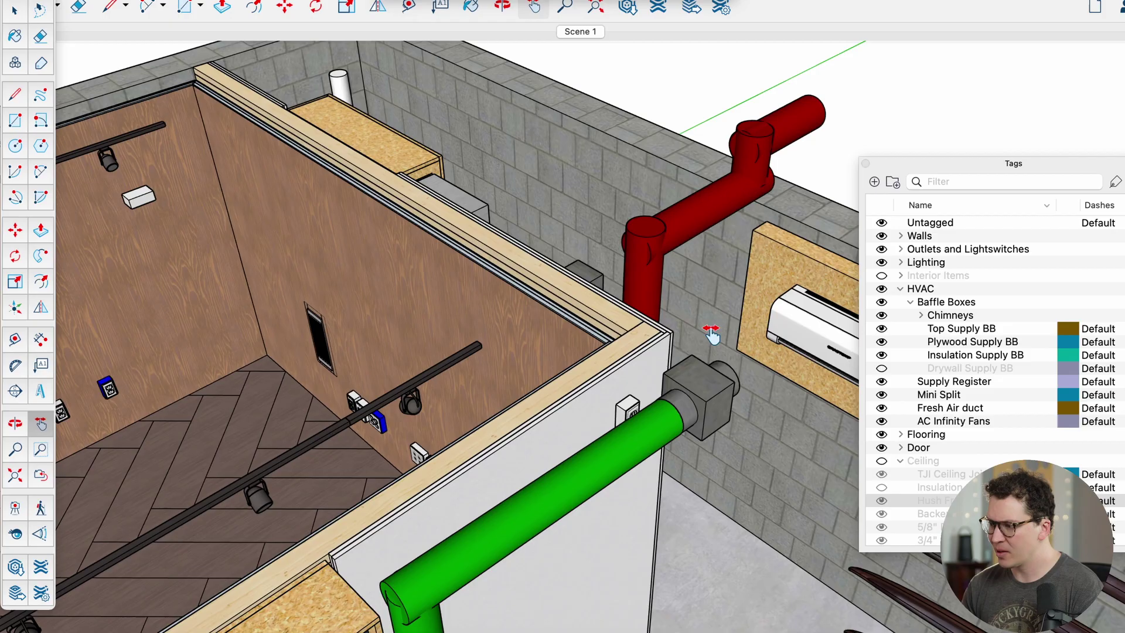
scroll(702, 363, "up", 3)
left_click_drag(639, 451, 766, 517)
scroll(732, 421, "up", 4)
left_click_drag(721, 419, 639, 419)
key("h")
left_click_drag(785, 311, 654, 417)
scroll(689, 392, "down", 4)
left_click_drag(662, 307, 356, 462)
scroll(357, 463, "up", 3)
left_click_drag(322, 407, 381, 450)
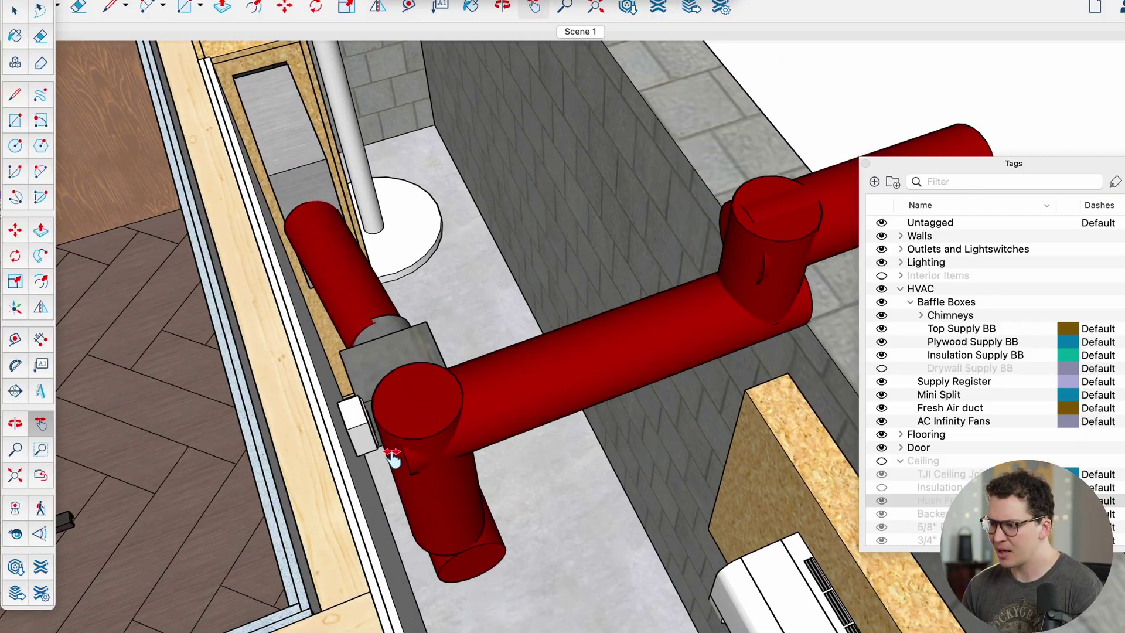
scroll(394, 456, "down", 3)
scroll(506, 448, "up", 2)
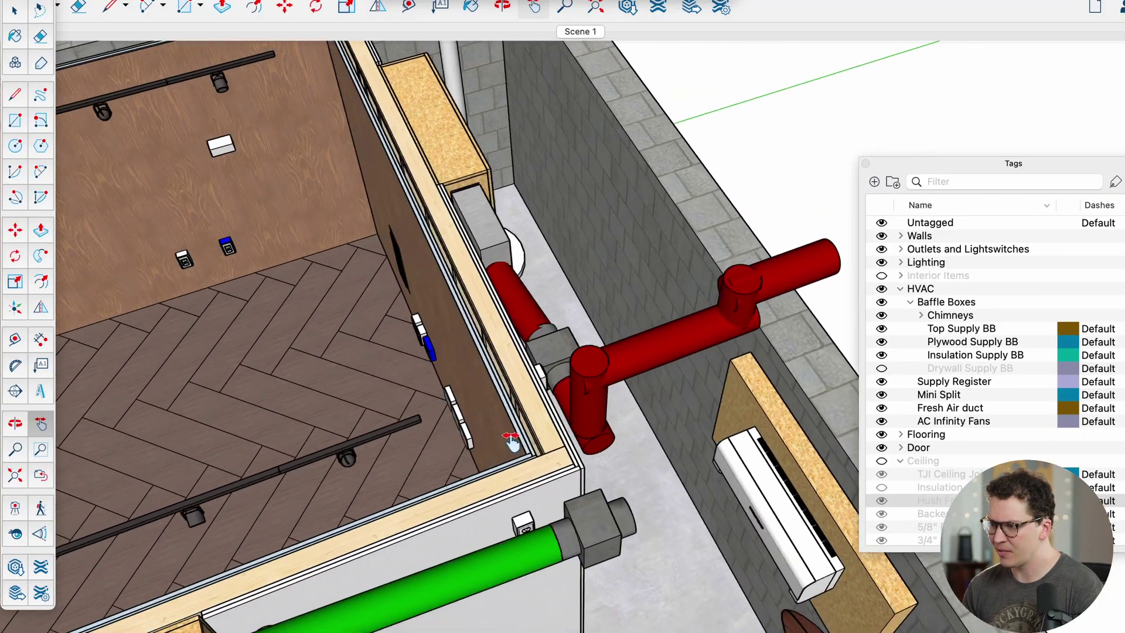
- Turn on the Acoustics tag to show the acoustic panels on the studio's walls and overhead
scroll(506, 448, "down", 4)
left_click_drag(506, 449, 645, 431)
scroll(648, 392, "down", 2)
key("o")
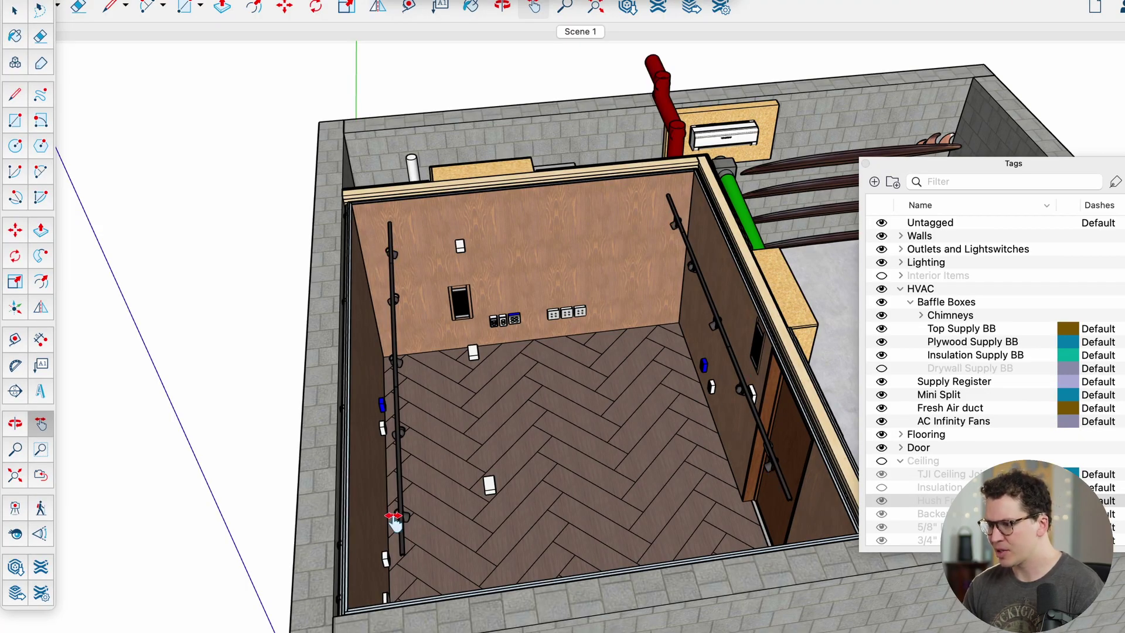
left_click_drag(489, 463, 388, 449)
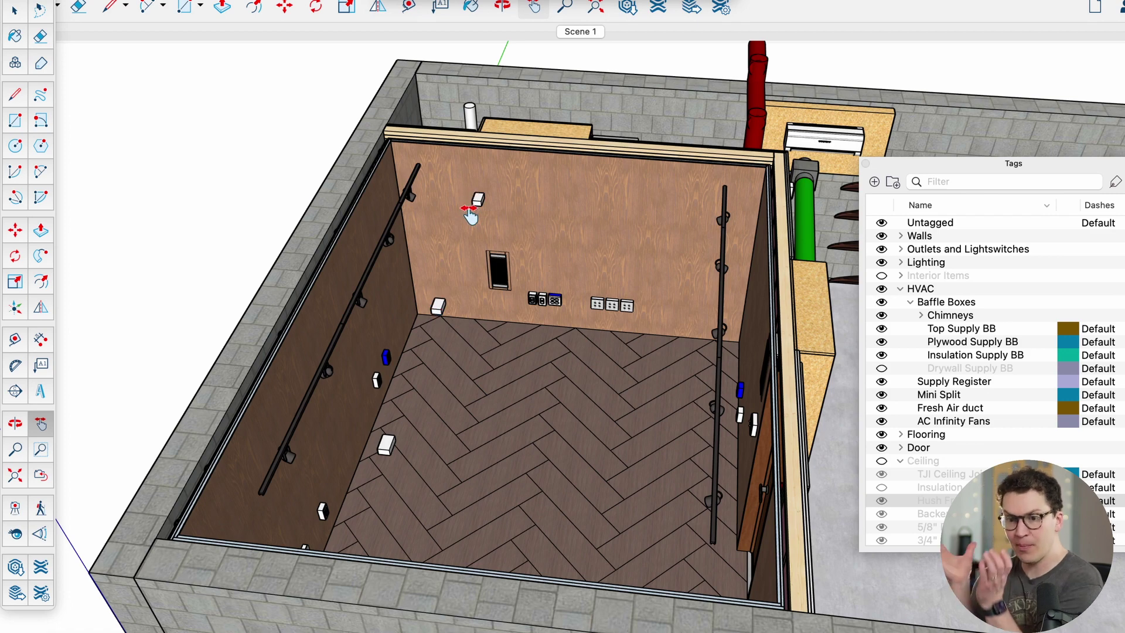
scroll(885, 494, "down", 3)
left_click(883, 485)
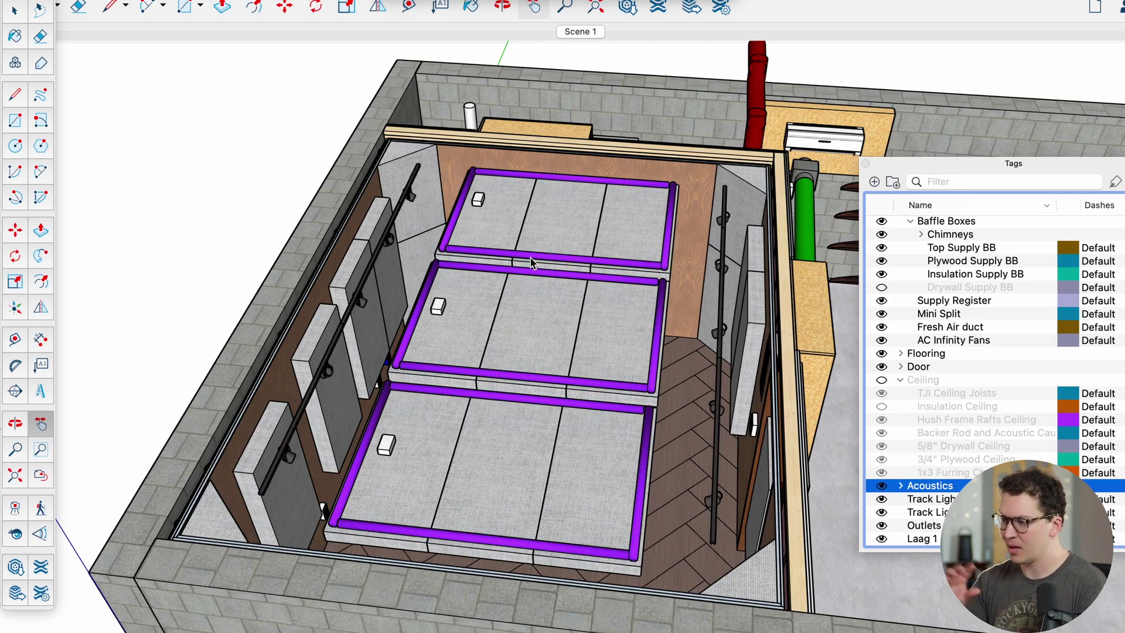
- Try to measure an acoustic panel on the long wall with the Tape Measure
scroll(376, 267, "up", 3)
left_click_drag(375, 267, 345, 337)
scroll(280, 380, "up", 3)
key("t")
left_click(280, 376)
key("t")
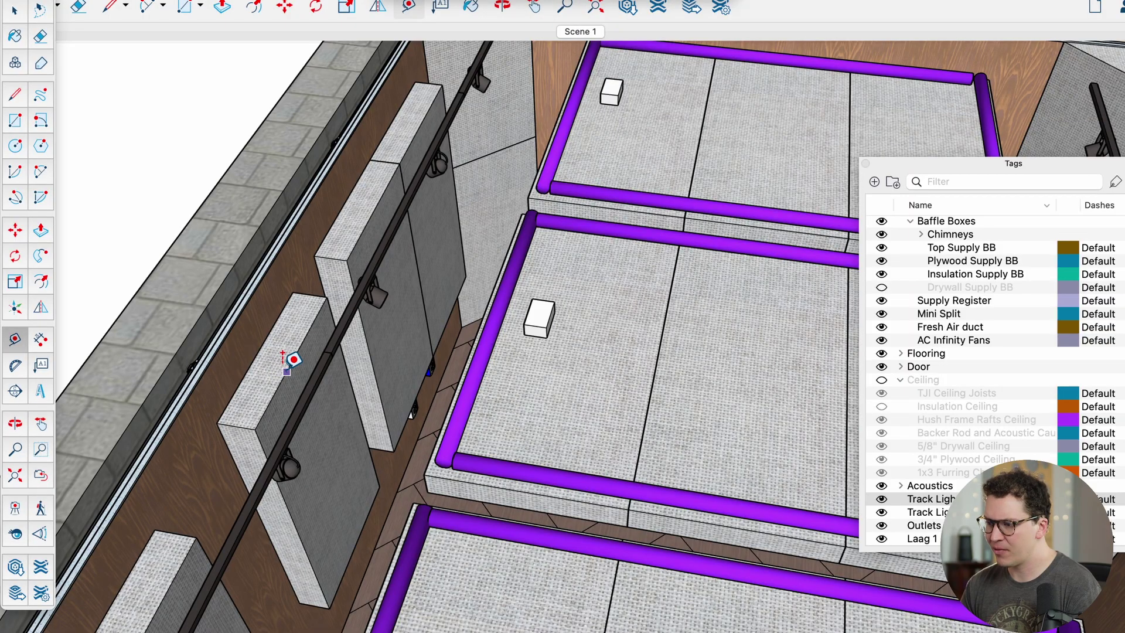
key("space")
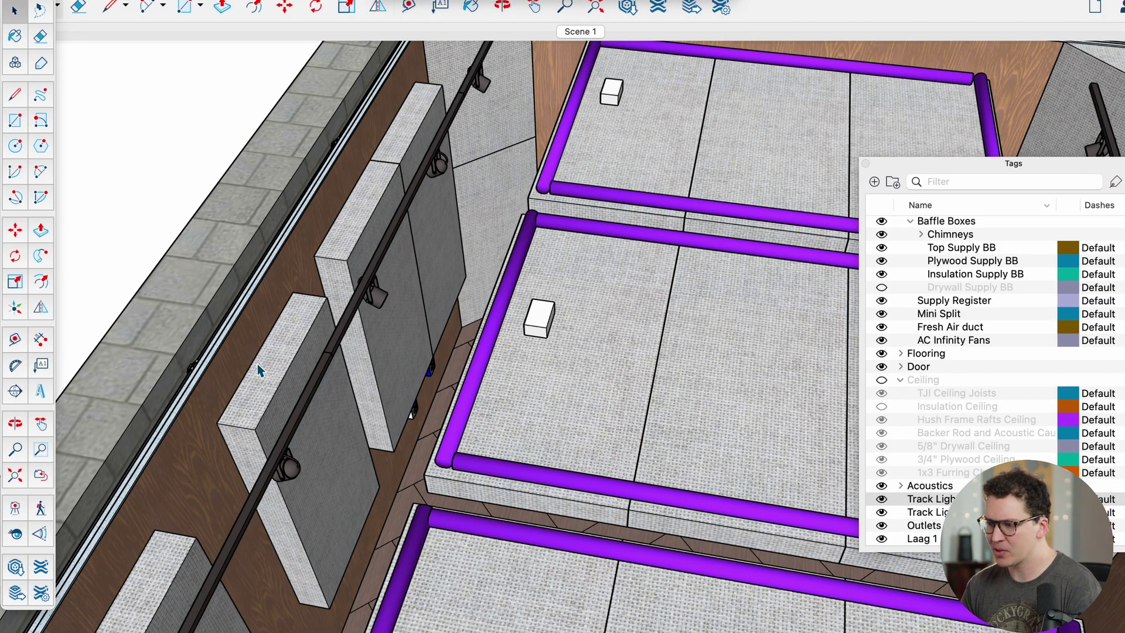
- Examine the acoustic panels mounted on the wall with the door and how they sit beside the air opening
scroll(258, 369, "down", 5)
left_click_drag(269, 387, 410, 352)
scroll(577, 281, "up", 6)
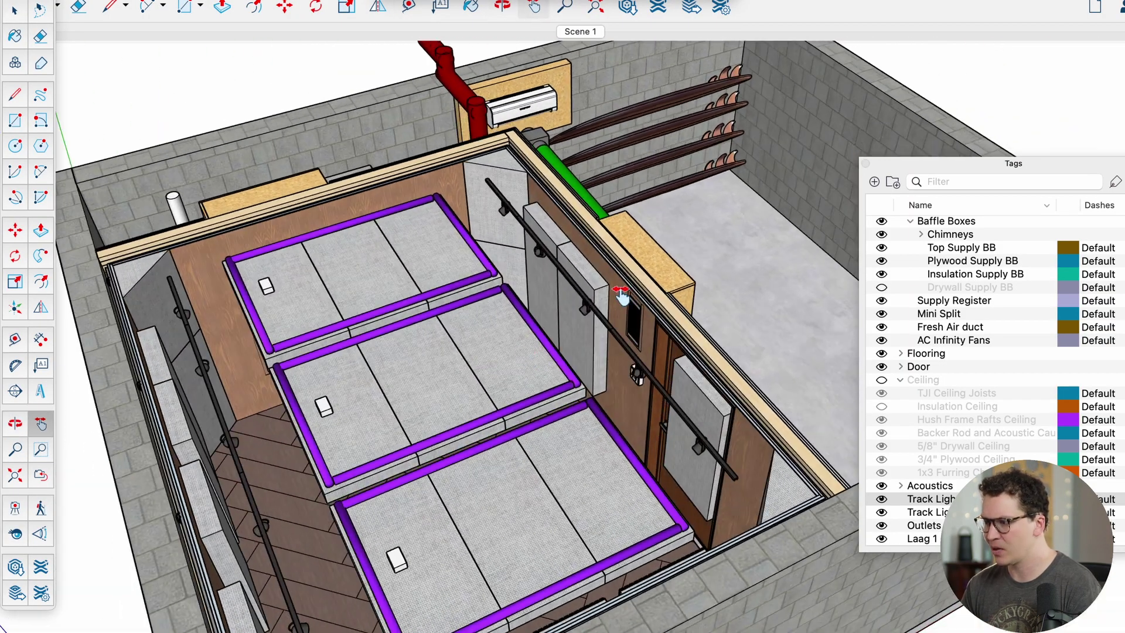
key("h")
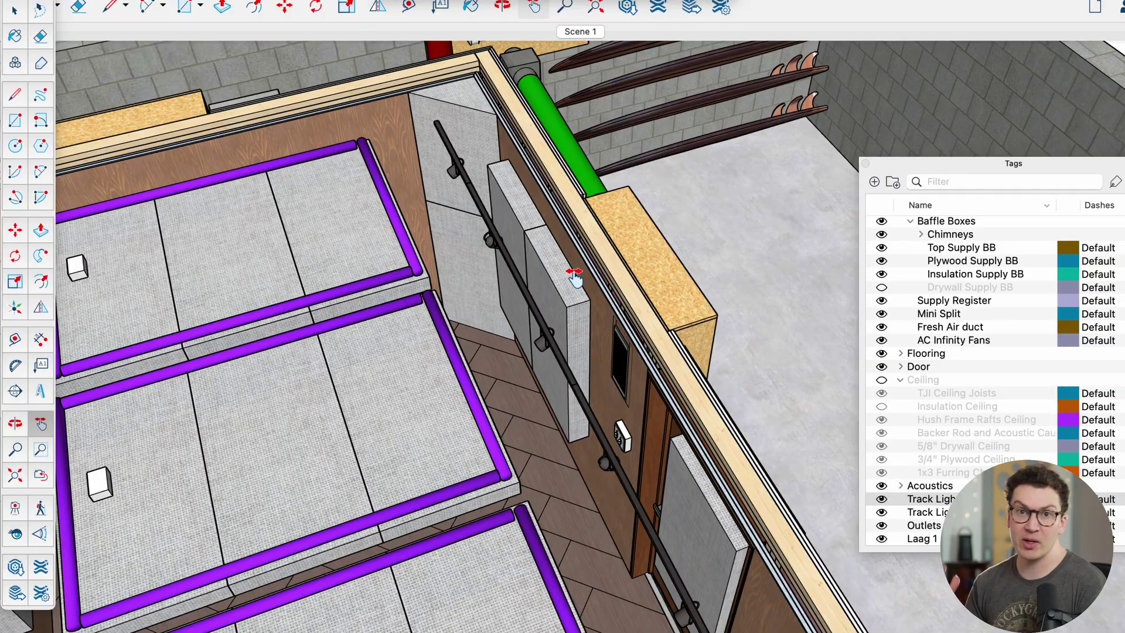
scroll(542, 260, "down", 6)
scroll(384, 328, "down", 2)
scroll(384, 328, "down", 2)
scroll(445, 394, "up", 3)
scroll(523, 289, "up", 4)
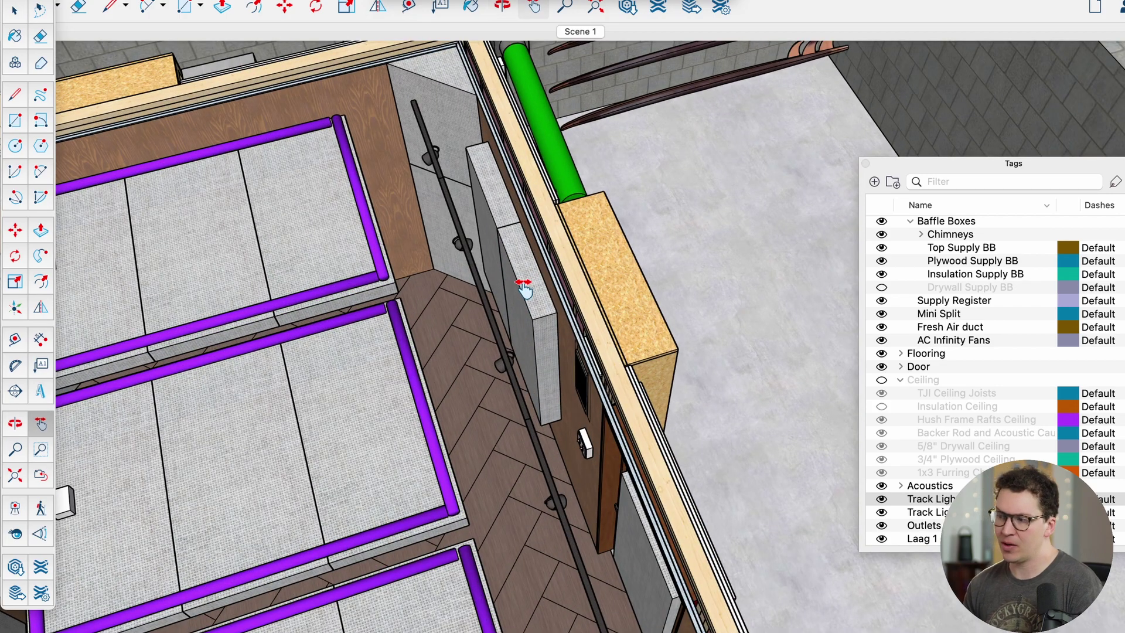
- Examine the angled corner panels and the three purple-framed overhead panel groups from above
scroll(454, 318, "down", 6)
scroll(609, 357, "up", 3)
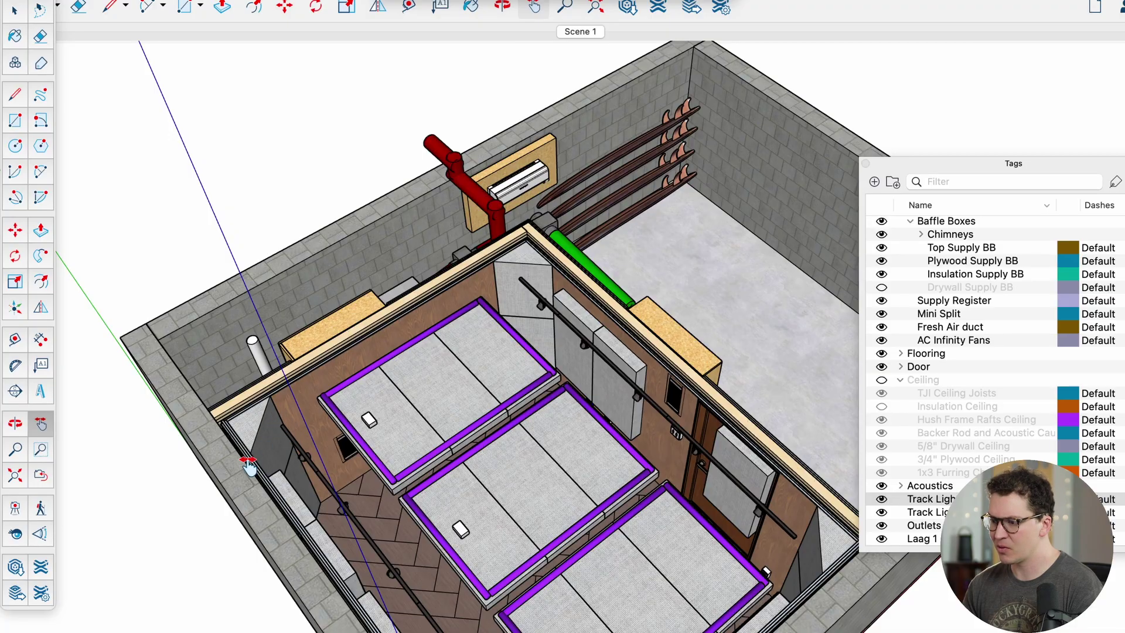
scroll(311, 463, "up", 4)
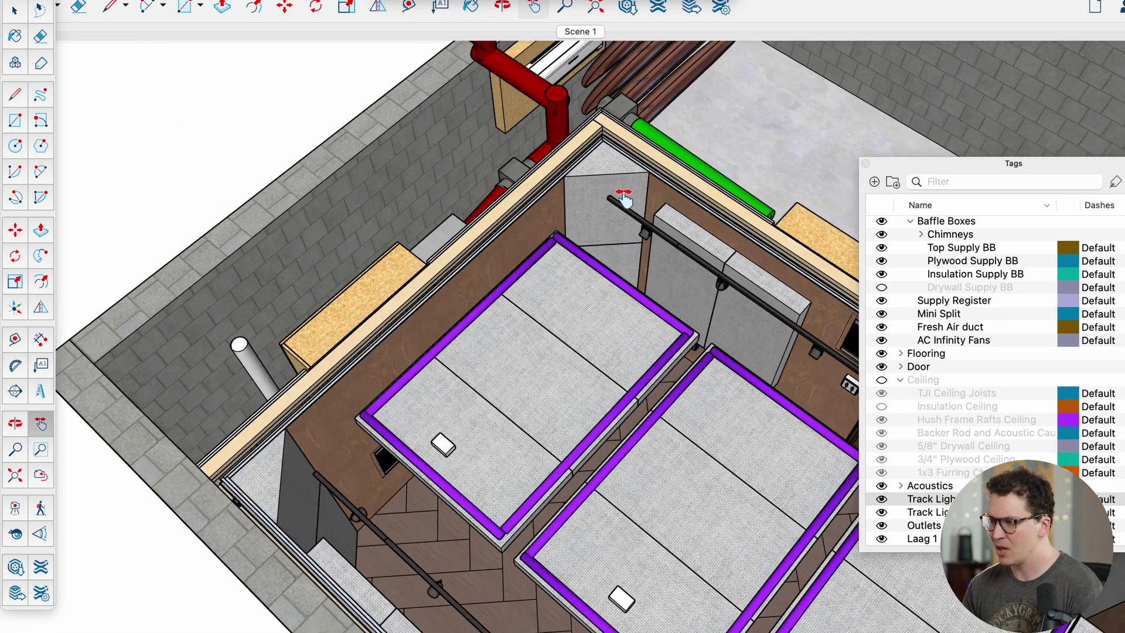
mouse_move(648, 226)
left_mouse_down()
mouse_move(431, 238)
mouse_move(726, 266)
left_mouse_up()
scroll(723, 270, "down", 4)
mouse_move(683, 376)
left_mouse_down()
mouse_move(567, 335)
mouse_move(527, 556)
left_mouse_up()
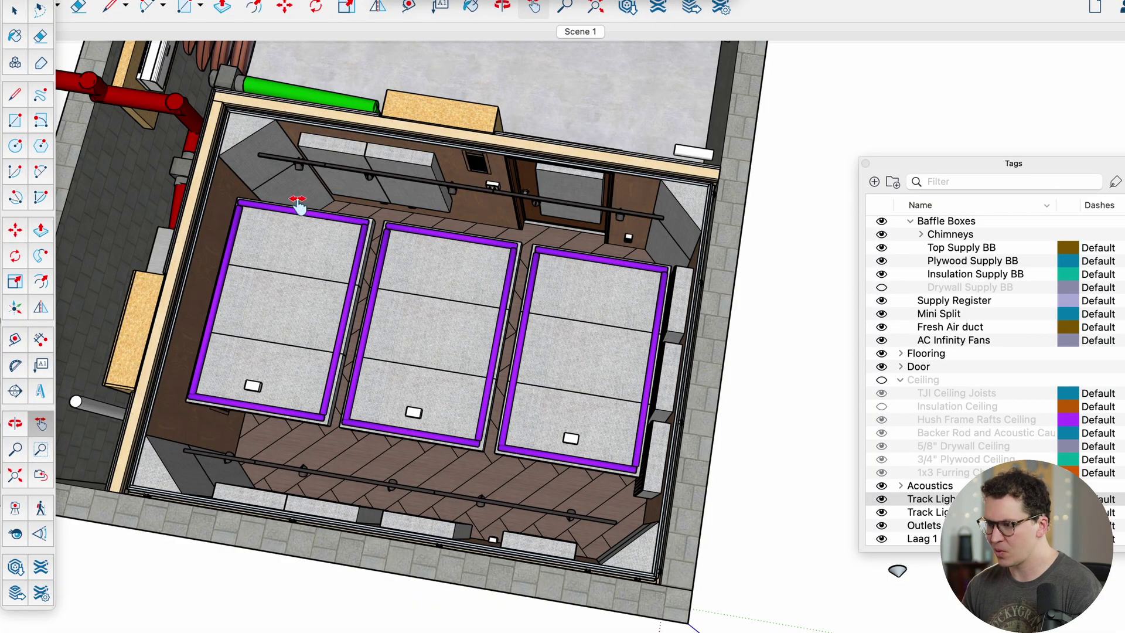
mouse_move(580, 287)
left_mouse_down()
mouse_move(559, 259)
mouse_move(637, 329)
mouse_move(304, 298)
mouse_move(440, 203)
mouse_move(212, 269)
mouse_move(414, 360)
mouse_move(294, 298)
mouse_move(384, 319)
left_mouse_up()
- Measure the thickness of the slatted acoustic panel on the studio's end wall
scroll(384, 320, "up", 10)
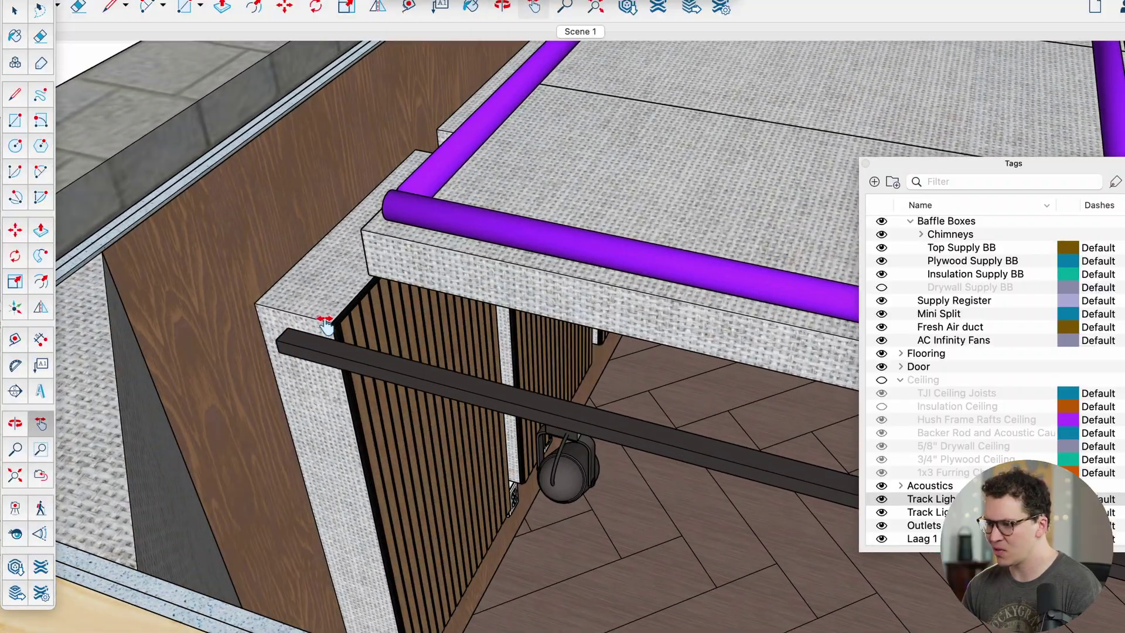
mouse_move(326, 325)
left_mouse_down()
mouse_move(378, 375)
mouse_move(512, 336)
mouse_move(543, 404)
left_mouse_up()
scroll(543, 403, "up", 5)
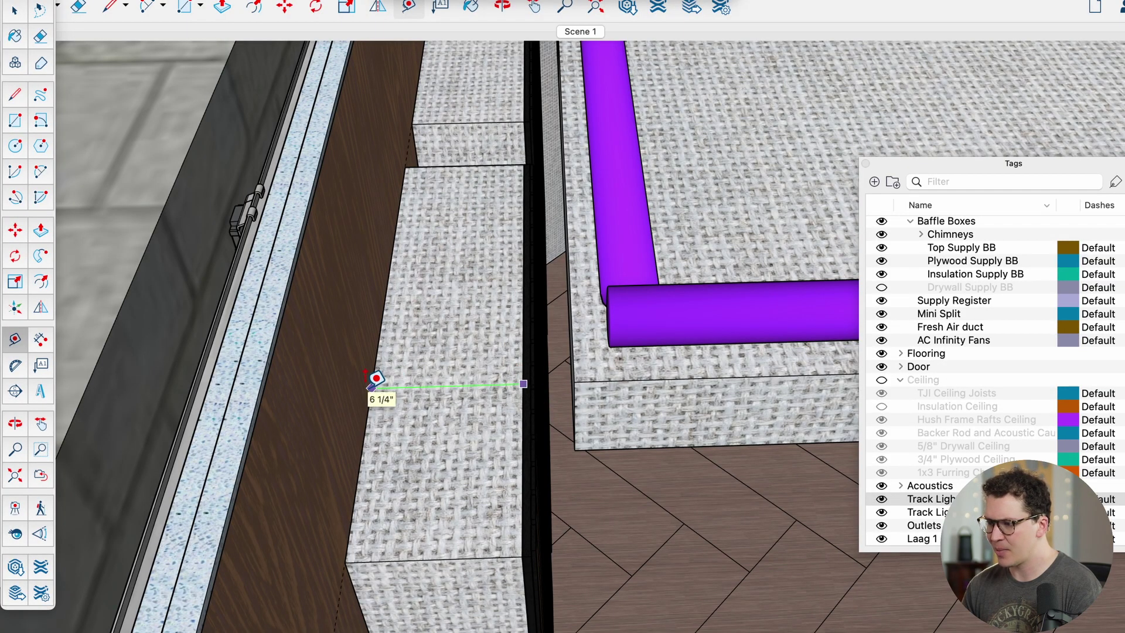
key("space")
- Examine the studio's entrance door and its frame from outside, including the adjacent baffle box and the nearby pipes
scroll(374, 389, "down", 10)
left_click_drag(401, 397, 511, 343)
scroll(375, 328, "down", 5)
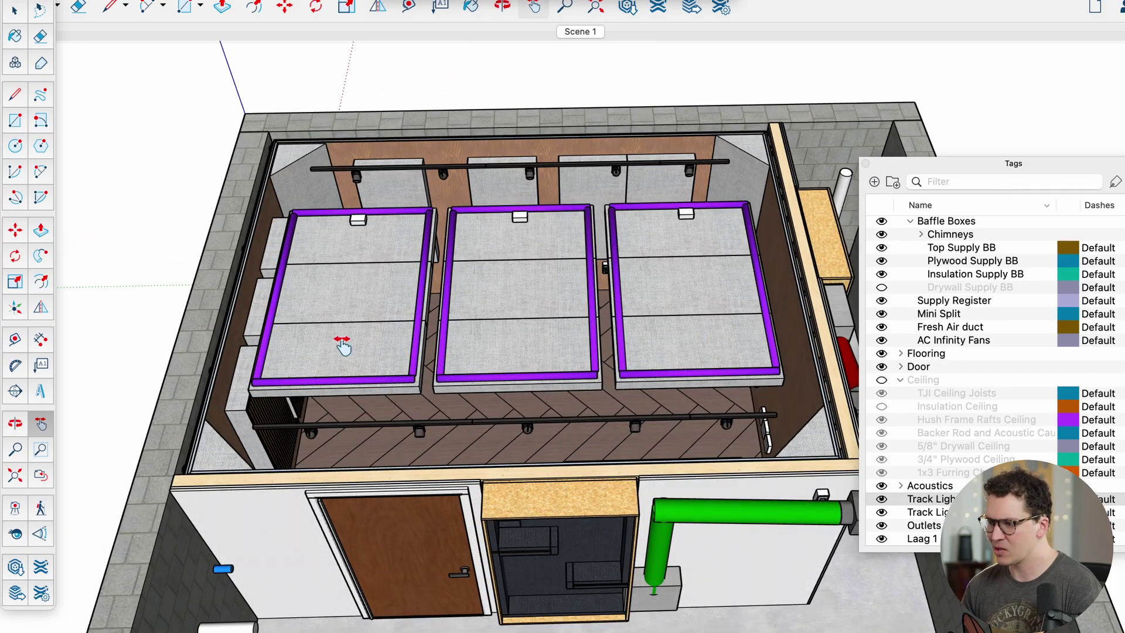
left_click_drag(307, 334, 188, 329)
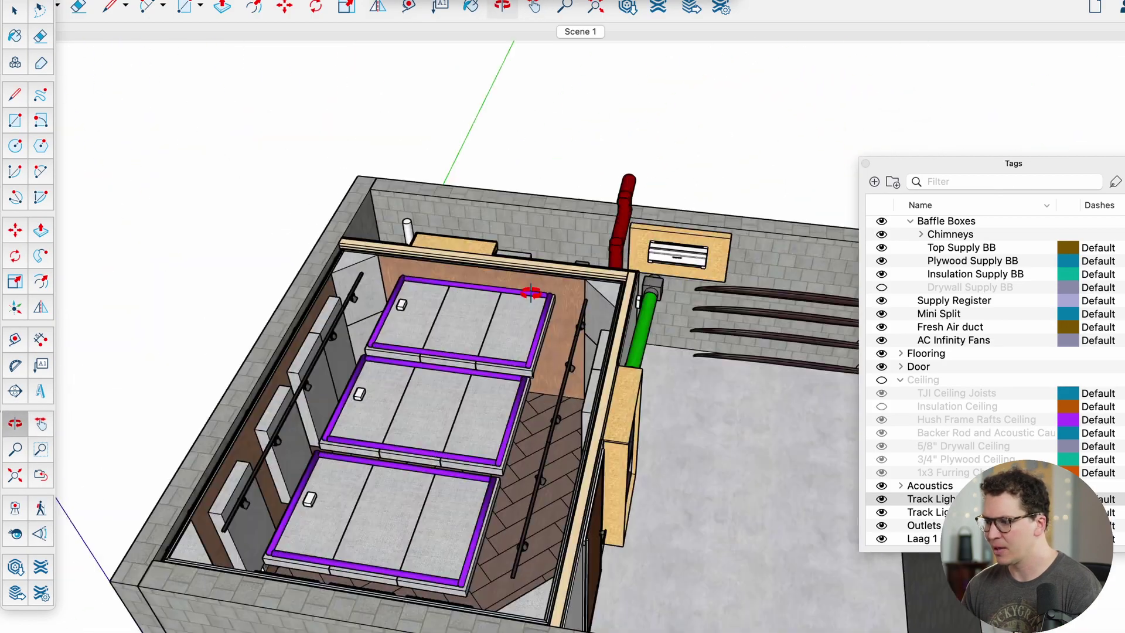
scroll(424, 378, "up", 3)
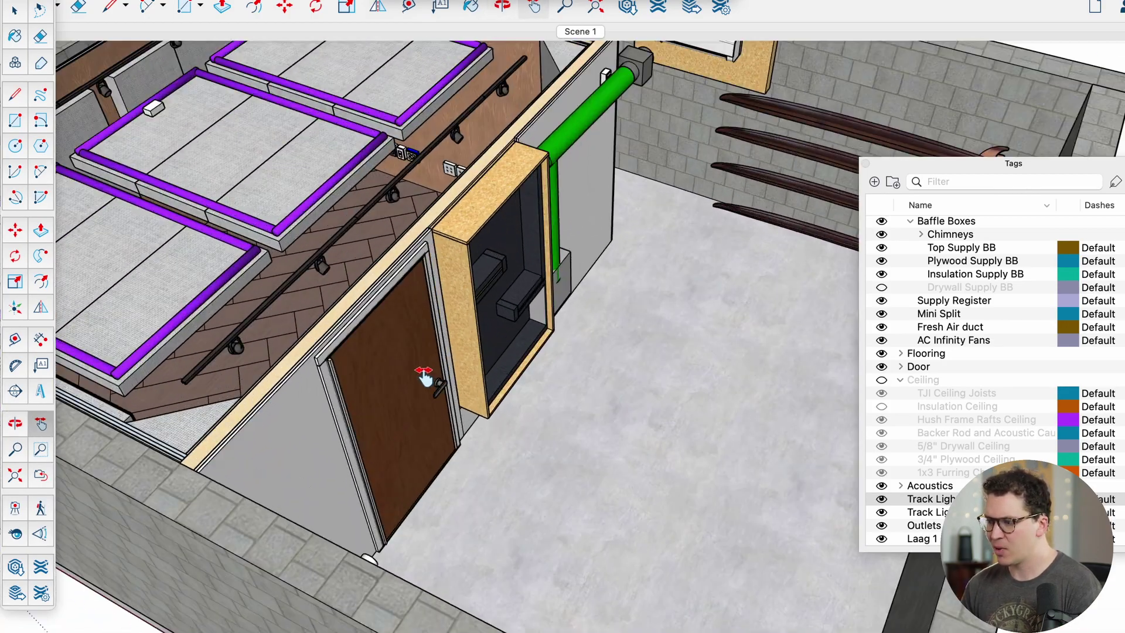
left_click_drag(780, 158, 590, 168)
scroll(252, 313, "up", 4)
left_click_drag(252, 312, 412, 287)
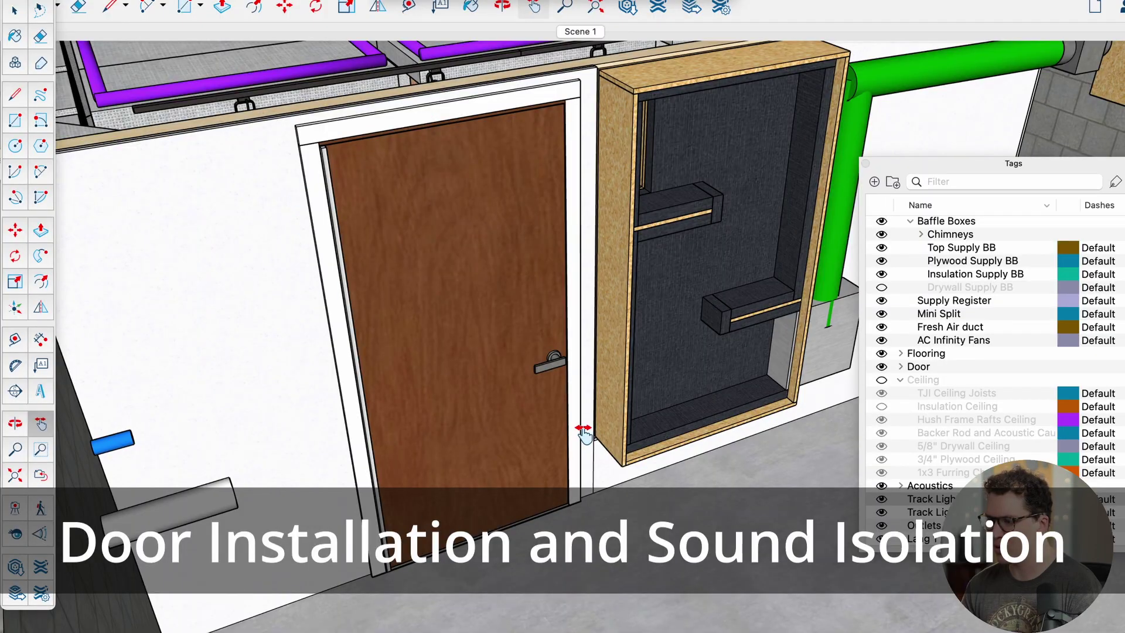
left_click_drag(295, 242, 590, 281)
scroll(490, 353, "up", 4)
scroll(447, 258, "up", 3)
left_click_drag(273, 261, 602, 334)
key("space")
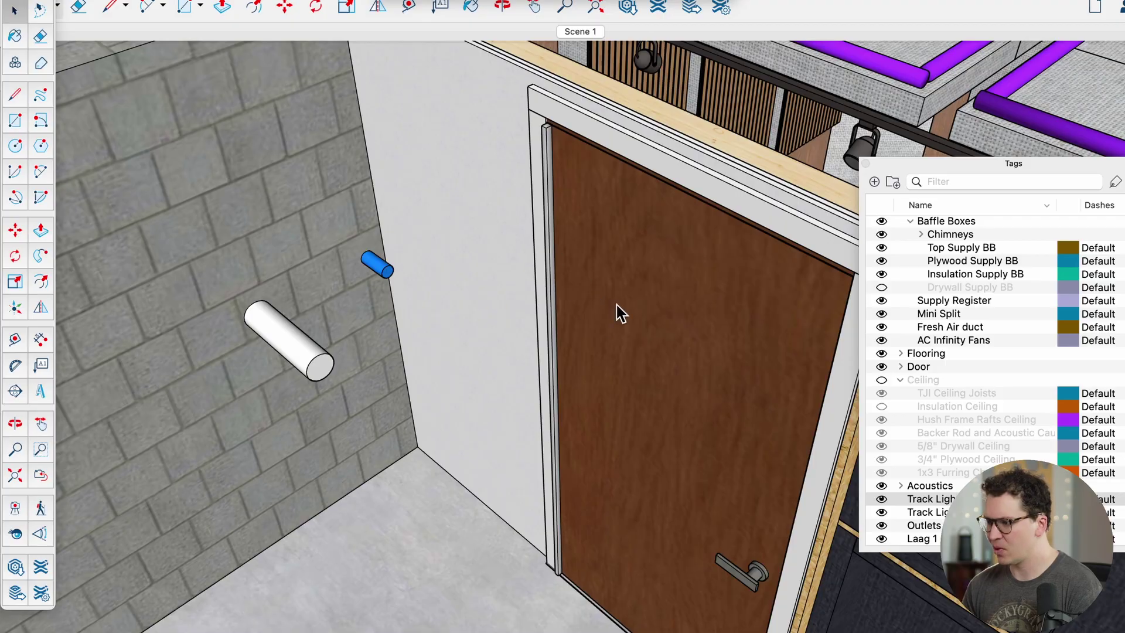
- Turn off the Acoustics tag to clear the panels from the studio interior
left_click_drag(669, 301, 144, 256)
left_click_drag(227, 317, 518, 269)
left_click_drag(185, 214, 299, 261)
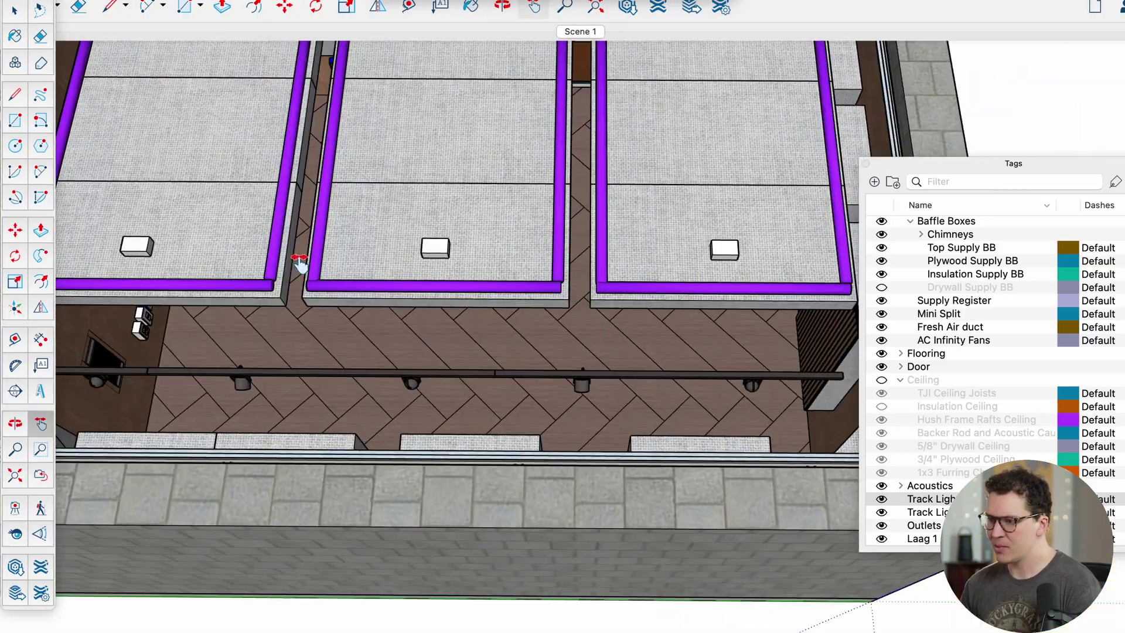
left_click(882, 487)
- Hide the plywood facing on the inner wall beside the door to expose the layer behind it
left_click_drag(482, 135, 407, 123)
left_click_drag(448, 177, 411, 196)
scroll(284, 336, "up", 5)
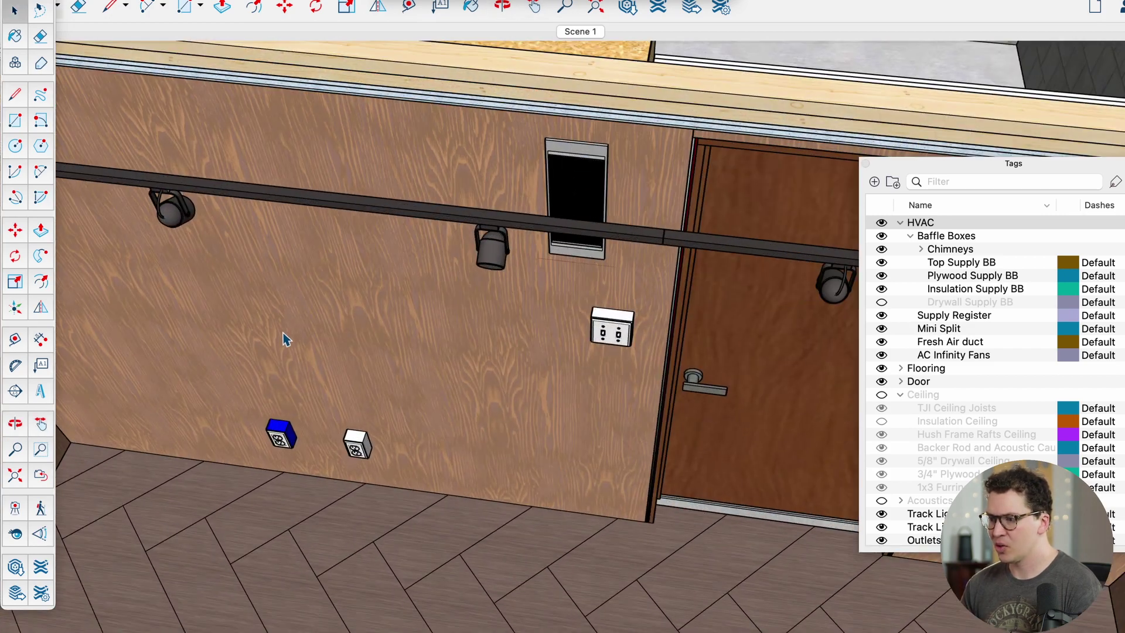
key("super+e")
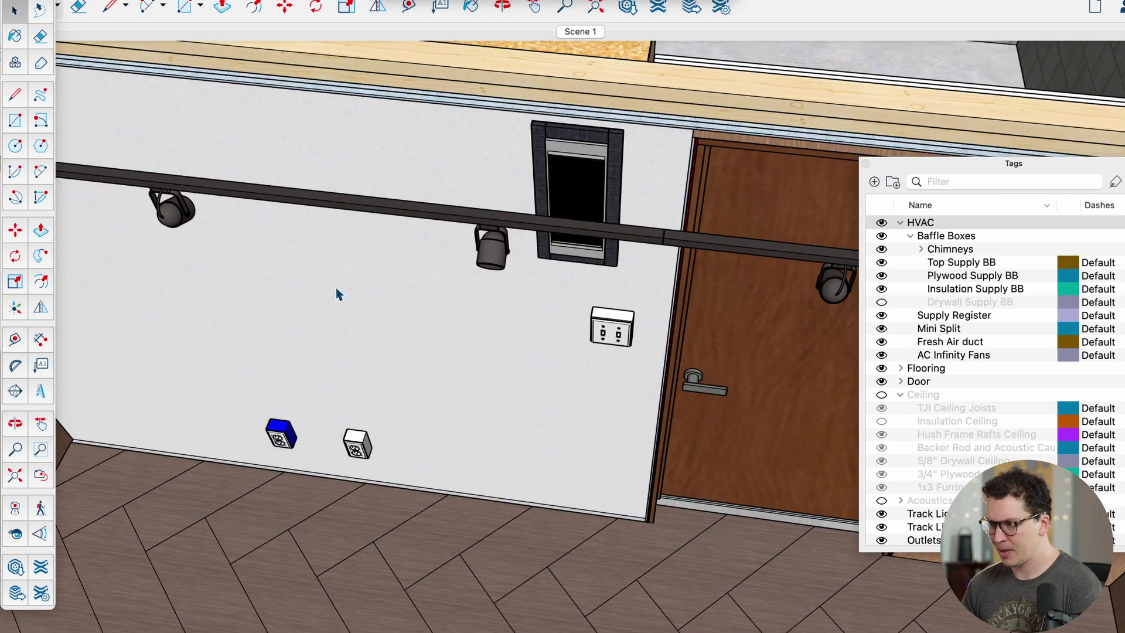
- Hide the white drywall facing on the inner wall beside the door to expose the framing and insulation behind it
left_click(336, 289)
key("super+e")
left_click_drag(337, 288, 682, 349)
scroll(475, 356, "up", 5)
scroll(573, 383, "up", 5)
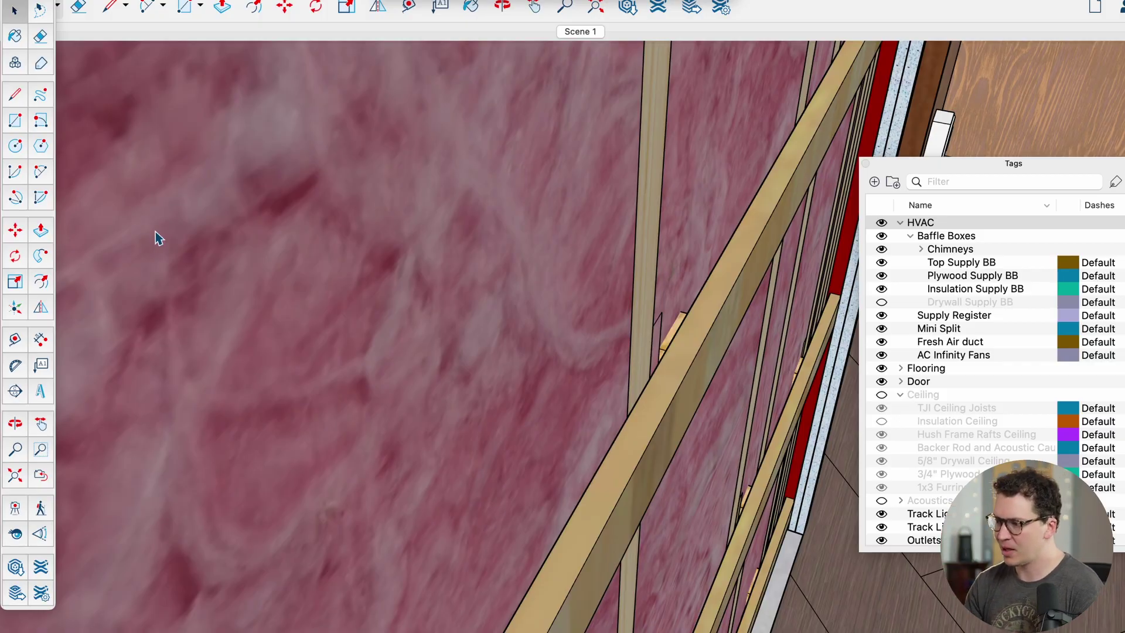
scroll(540, 447, "down", 10)
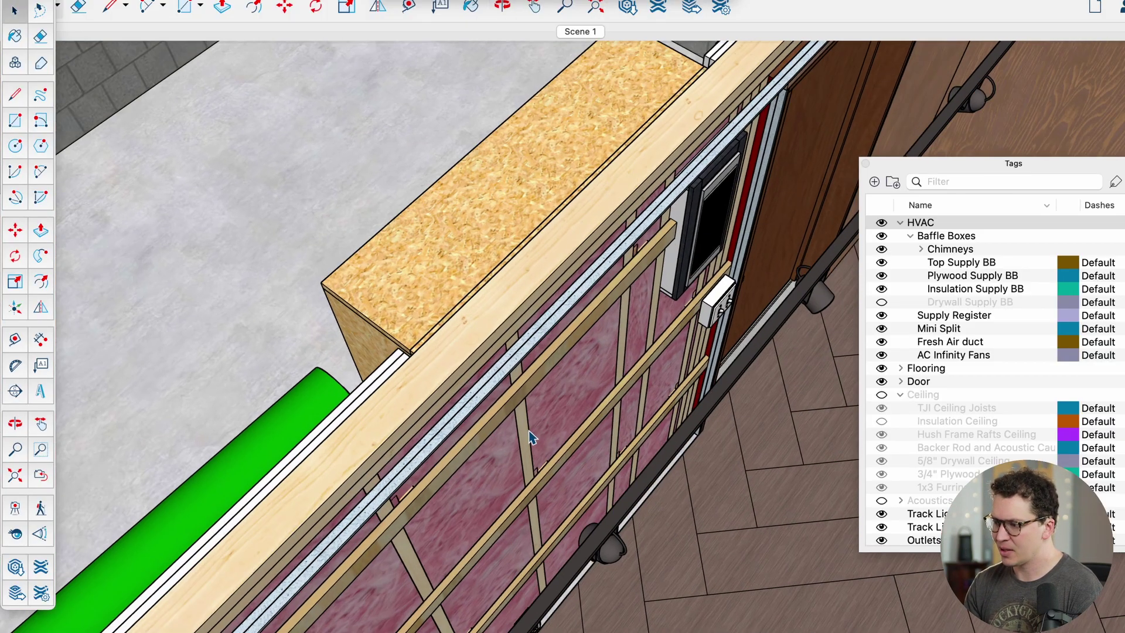
- Examine the exposed wall's horizontal furring strips, studs and pink insulation from the door end to the far corner
scroll(549, 479, "up", 4)
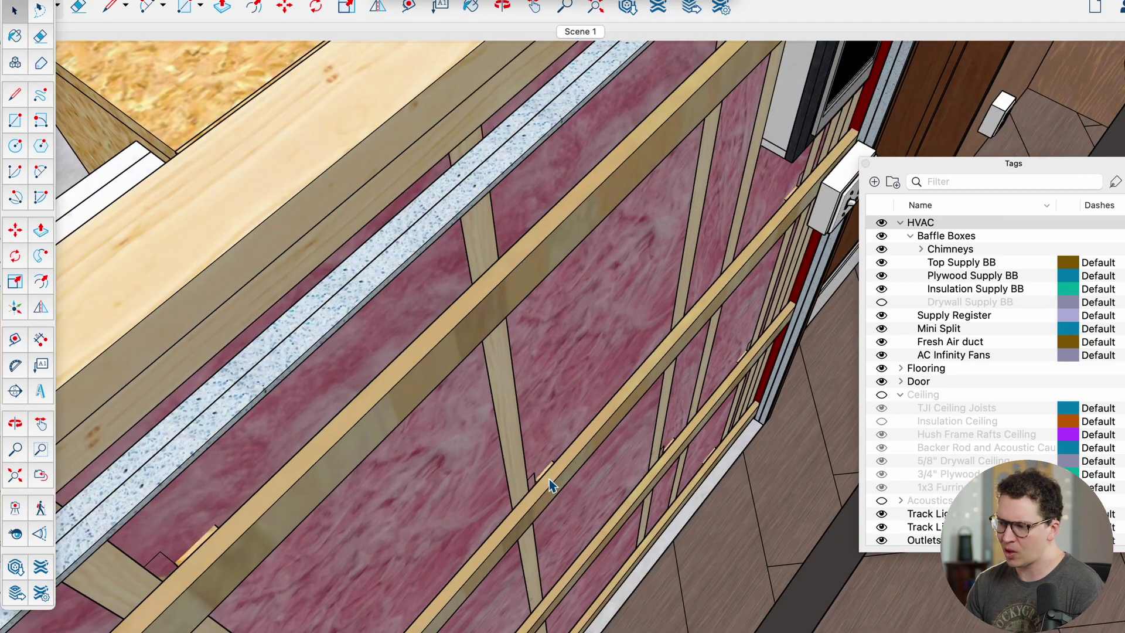
scroll(550, 479, "up", 3)
scroll(542, 470, "down", 8)
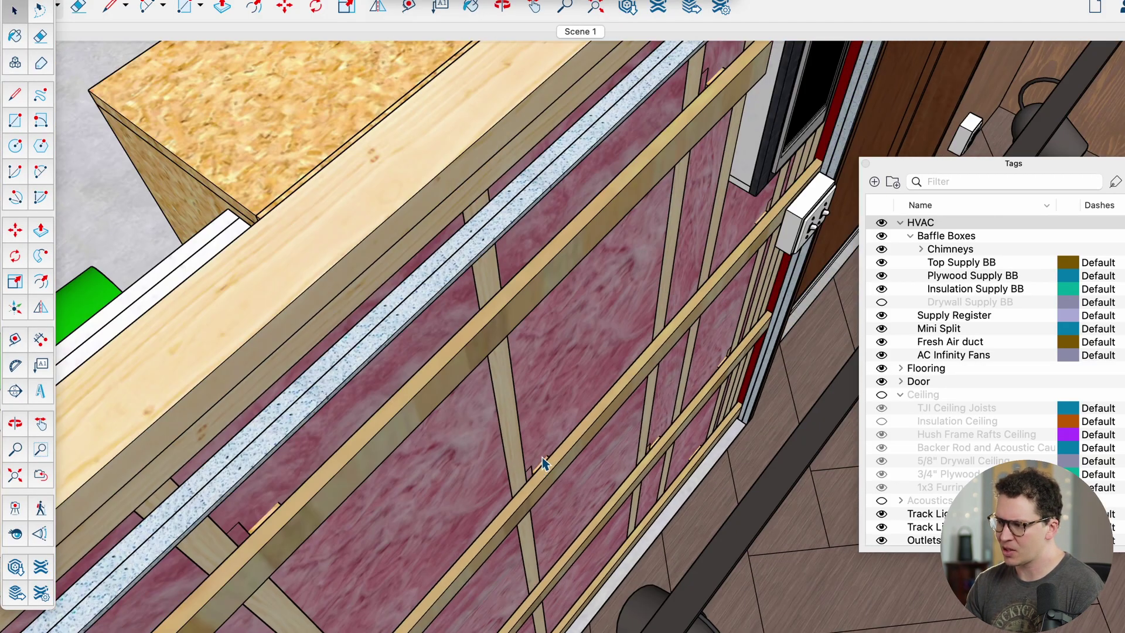
left_click_drag(542, 463, 512, 433)
scroll(511, 432, "up", 6)
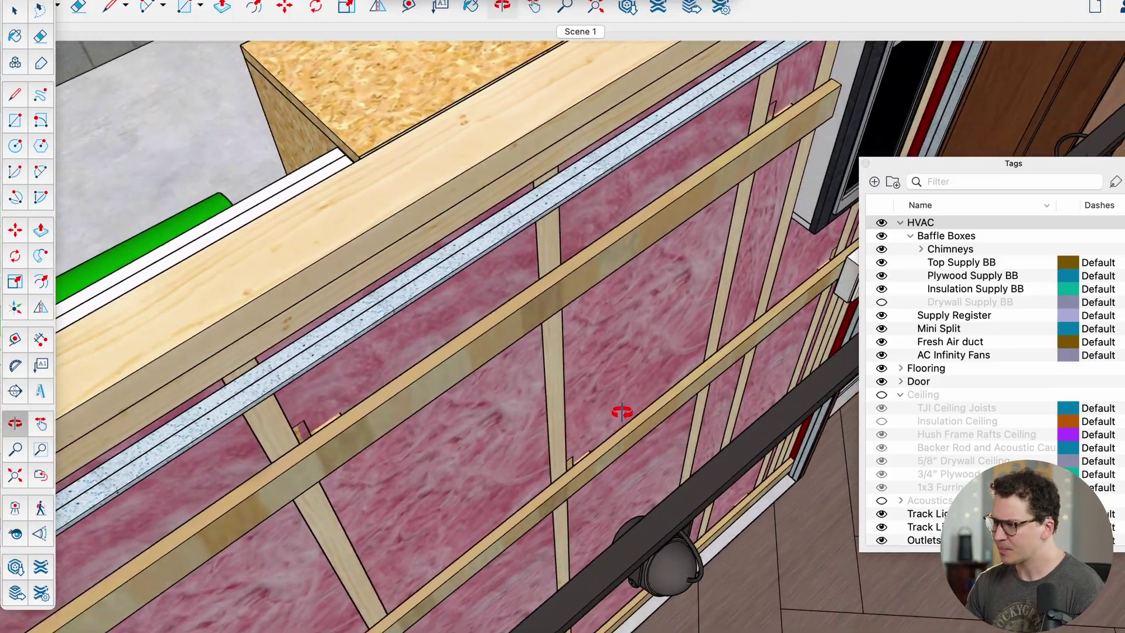
scroll(622, 412, "down", 10)
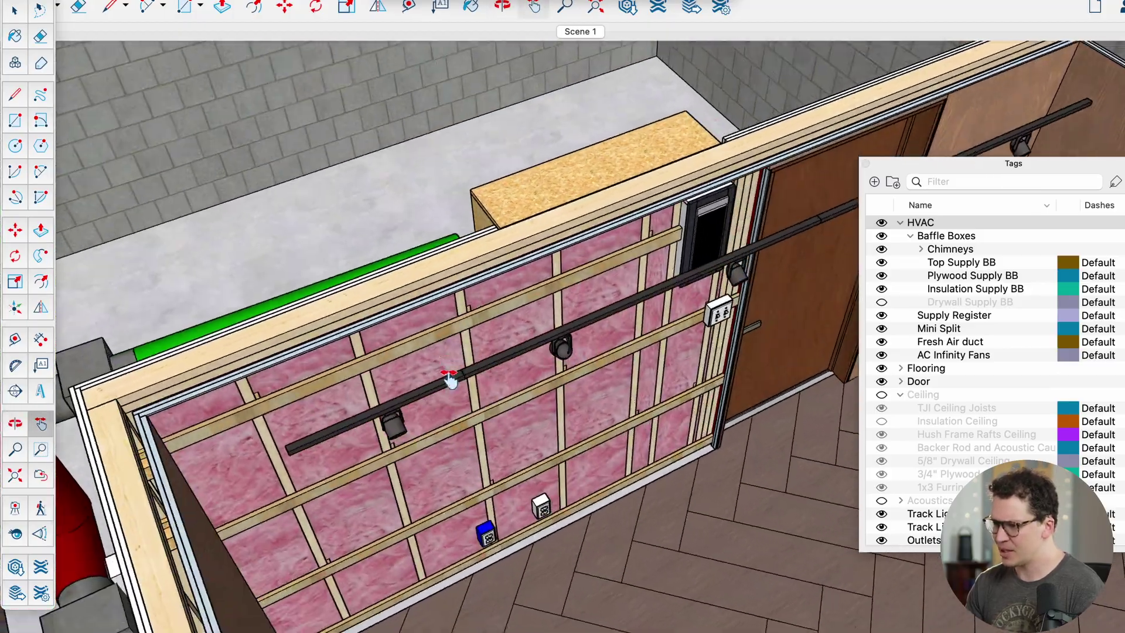
left_click_drag(450, 380, 387, 432)
scroll(357, 422, "up", 5)
scroll(327, 368, "up", 2)
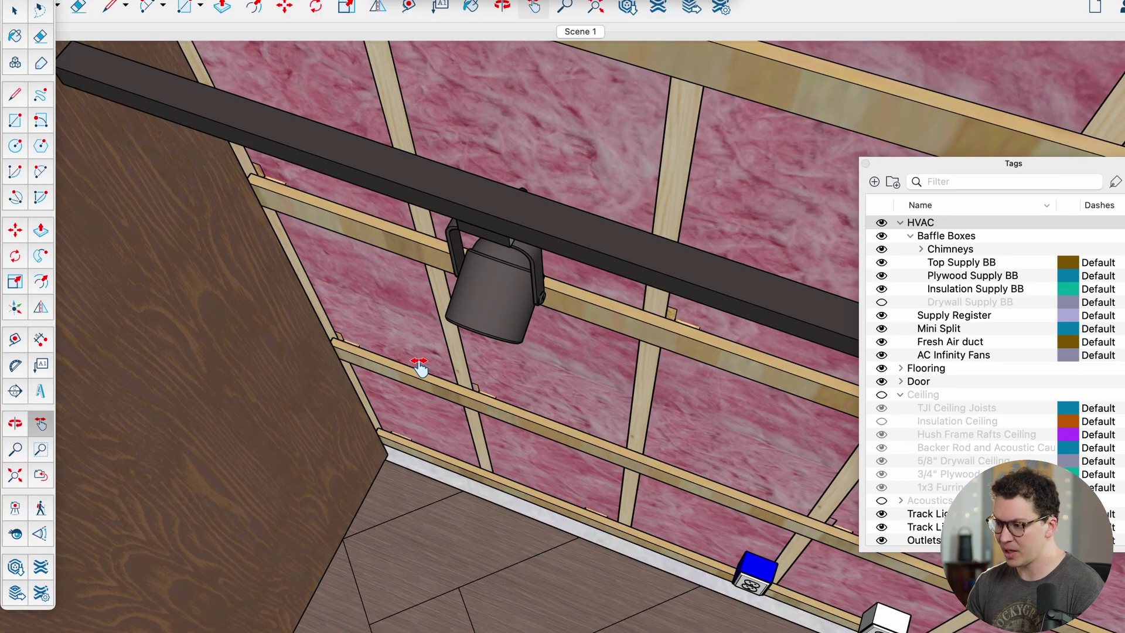
left_click_drag(420, 368, 407, 394)
scroll(347, 347, "up", 5)
mouse_move(347, 344)
left_mouse_down()
mouse_move(322, 350)
mouse_move(236, 419)
mouse_move(293, 371)
mouse_move(351, 359)
left_mouse_up()
scroll(318, 415, "up", 4)
left_click_drag(319, 415, 379, 320)
scroll(379, 320, "down", 6)
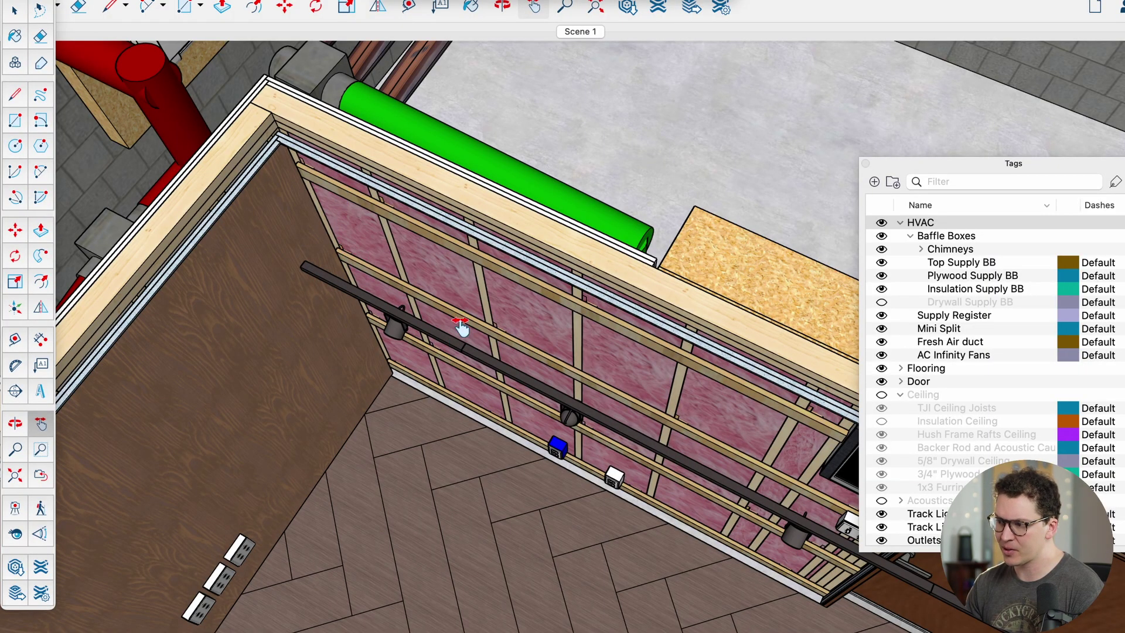
- Measure the face width of the upper horizontal furring strip on the exposed wall
scroll(472, 260, "up", 5)
key("t")
left_click(449, 236)
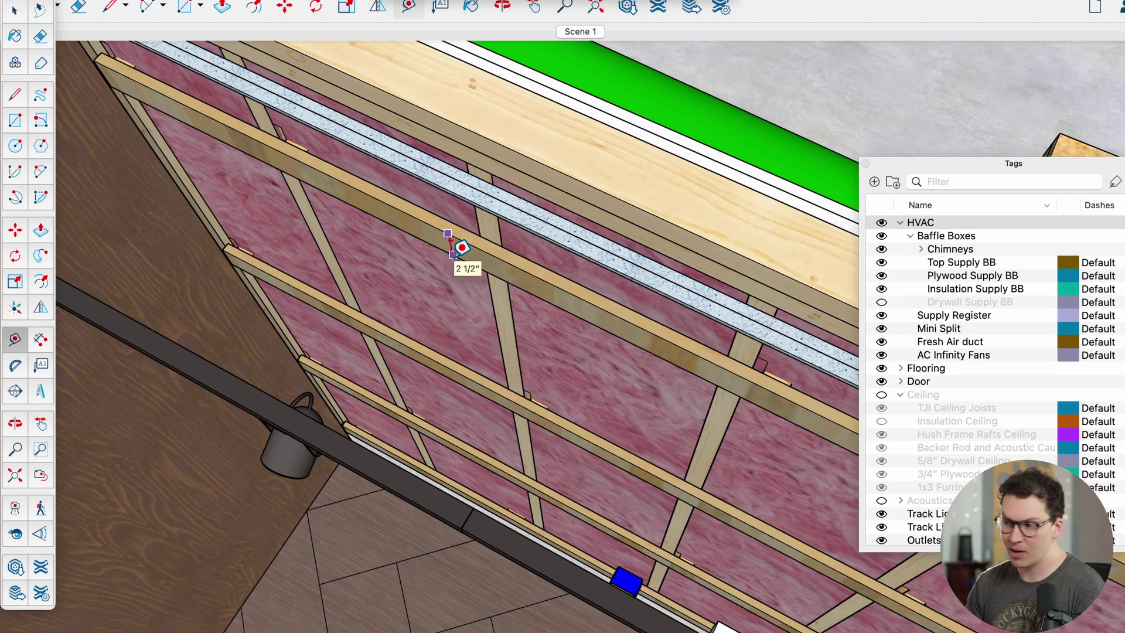
key("space")
left_click_drag(427, 229, 395, 200)
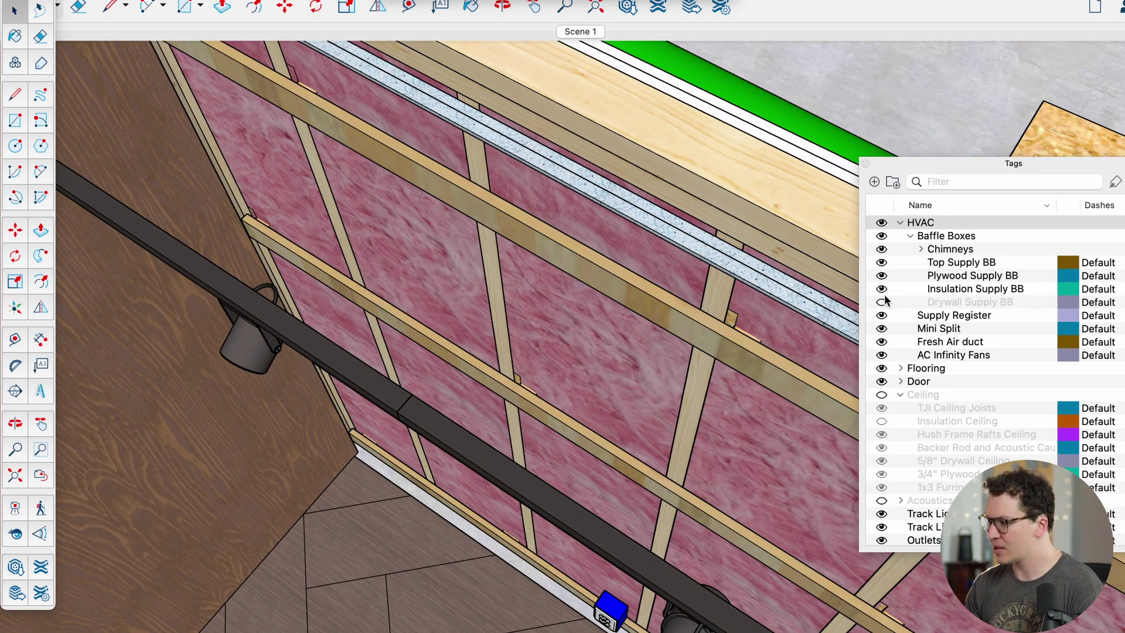
left_click(568, 353)
key("Delete")
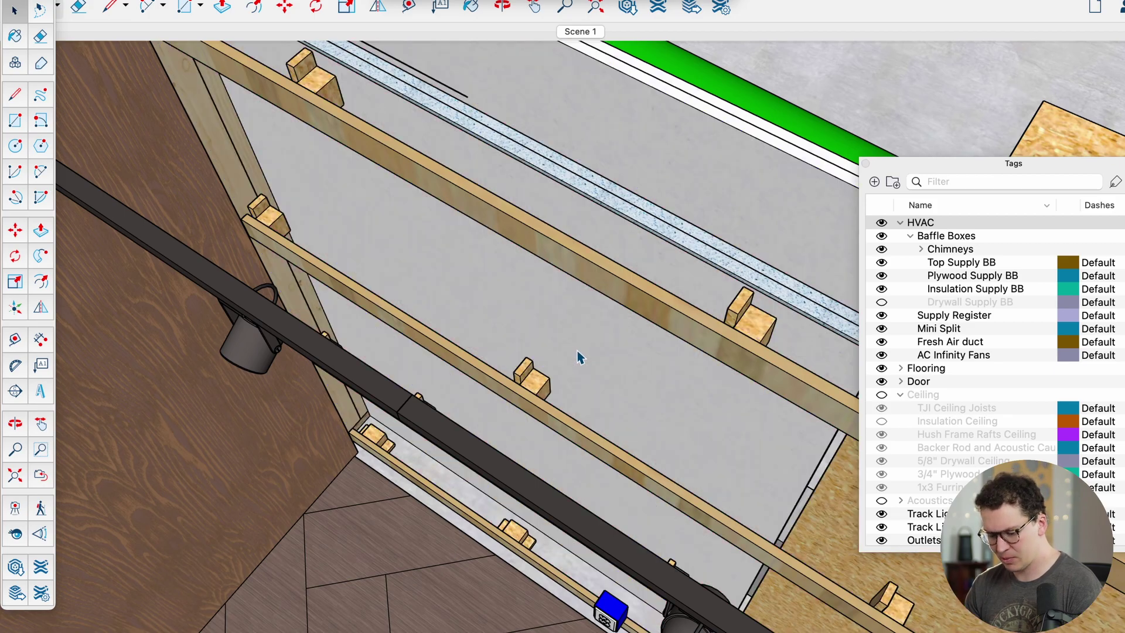
key("super+z")
- Open the insulated wall group and delete only the insulation batt in the stud bay behind the blue outlet
double_click(581, 354)
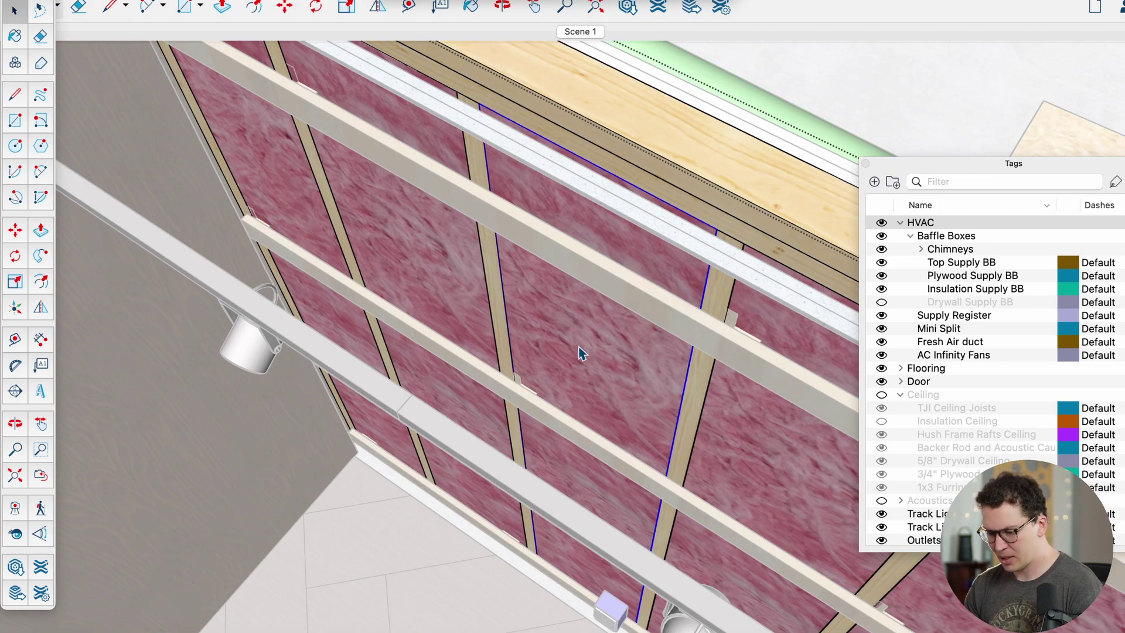
key("Delete")
left_click_drag(579, 347, 475, 382)
left_click(523, 301)
- Examine the emptied stud bay, its isolation clip behind the furring strips, and the two outlets near the floor
scroll(514, 323, "up", 3)
scroll(458, 354, "down", 3)
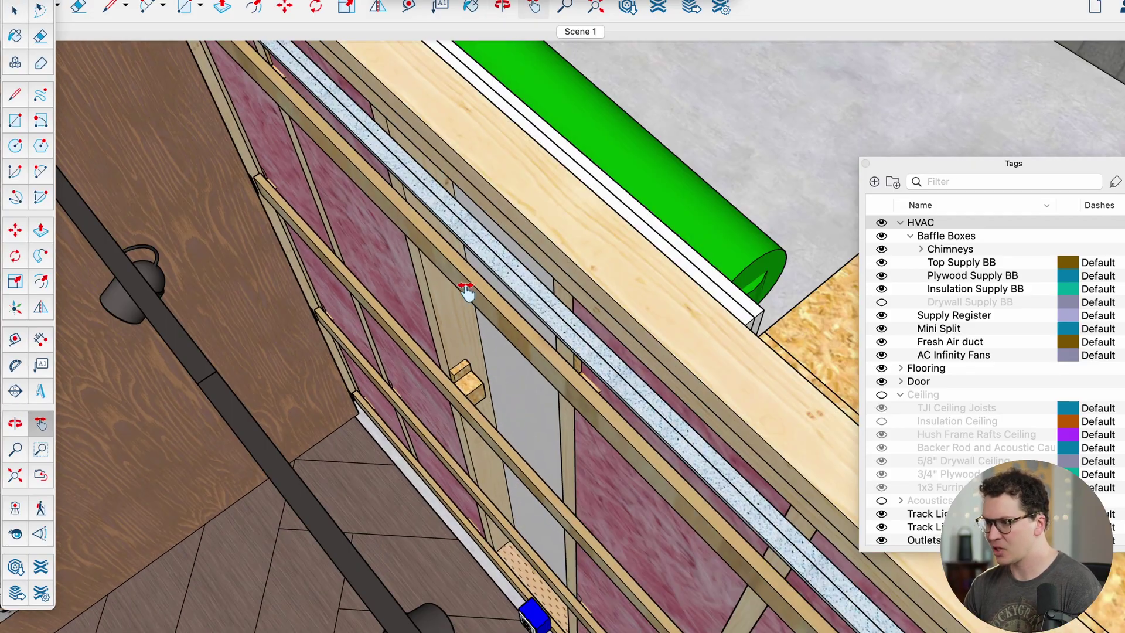
mouse_move(464, 323)
left_mouse_down()
mouse_move(570, 320)
mouse_move(703, 356)
mouse_move(447, 347)
left_mouse_up()
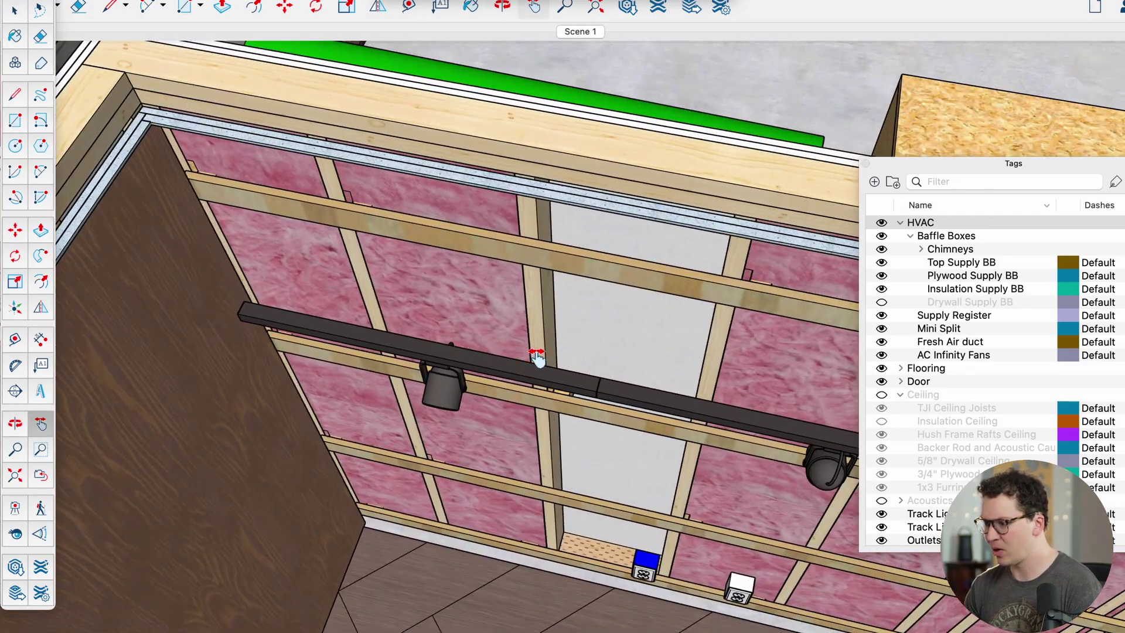
left_click_drag(555, 367, 495, 312)
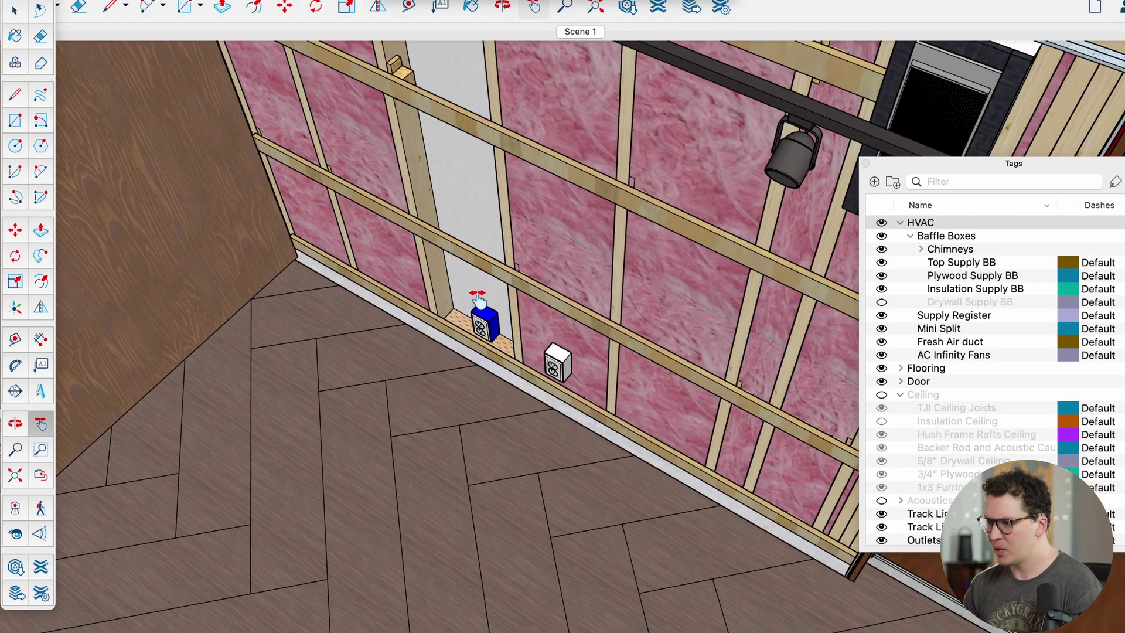
scroll(521, 343, "down", 3)
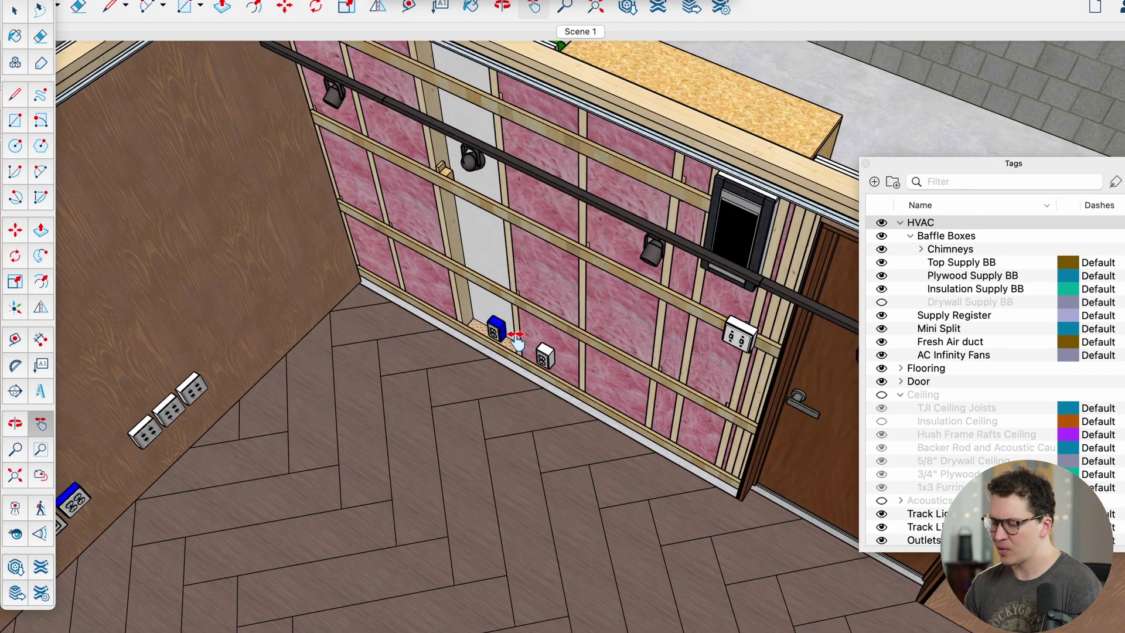
scroll(486, 316, "up", 3)
scroll(470, 328, "down", 4)
- Examine the outlets along the wall opposite the door, including the pair of four-port connector plates near the corner
left_click_drag(470, 328, 718, 243)
scroll(541, 306, "down", 1)
key("o")
scroll(540, 306, "down", 4)
left_click_drag(671, 324, 849, 280)
left_click_drag(590, 308, 700, 300)
left_click_drag(700, 300, 542, 326)
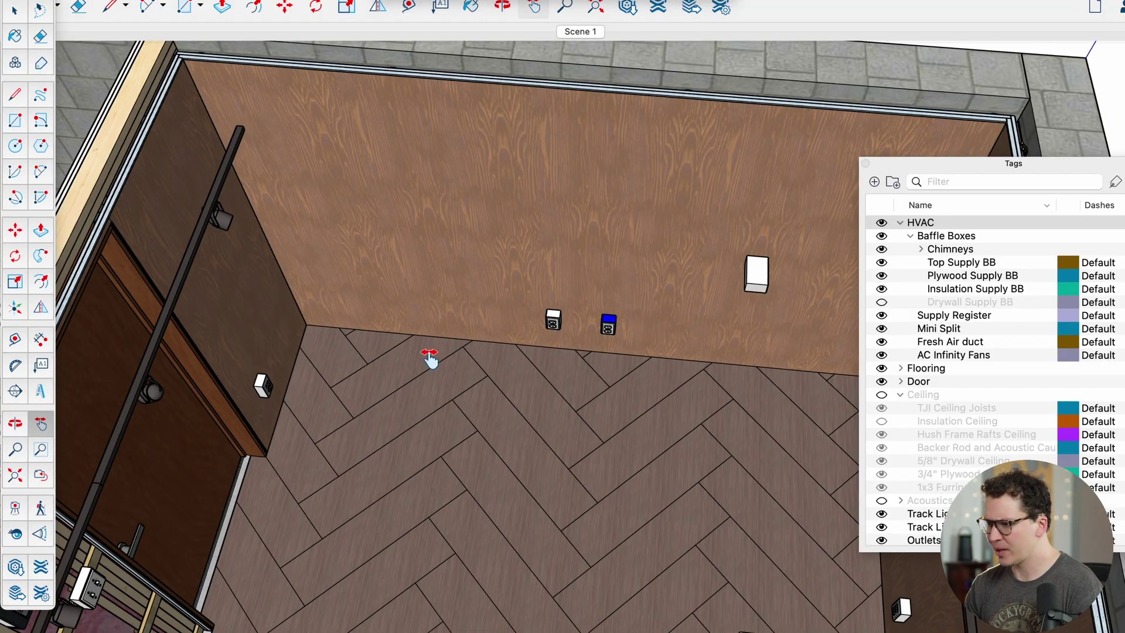
scroll(527, 403, "down", 5)
left_click_drag(555, 380, 364, 359)
left_click_drag(363, 359, 568, 328)
scroll(445, 379, "up", 10)
left_click_drag(445, 379, 519, 297)
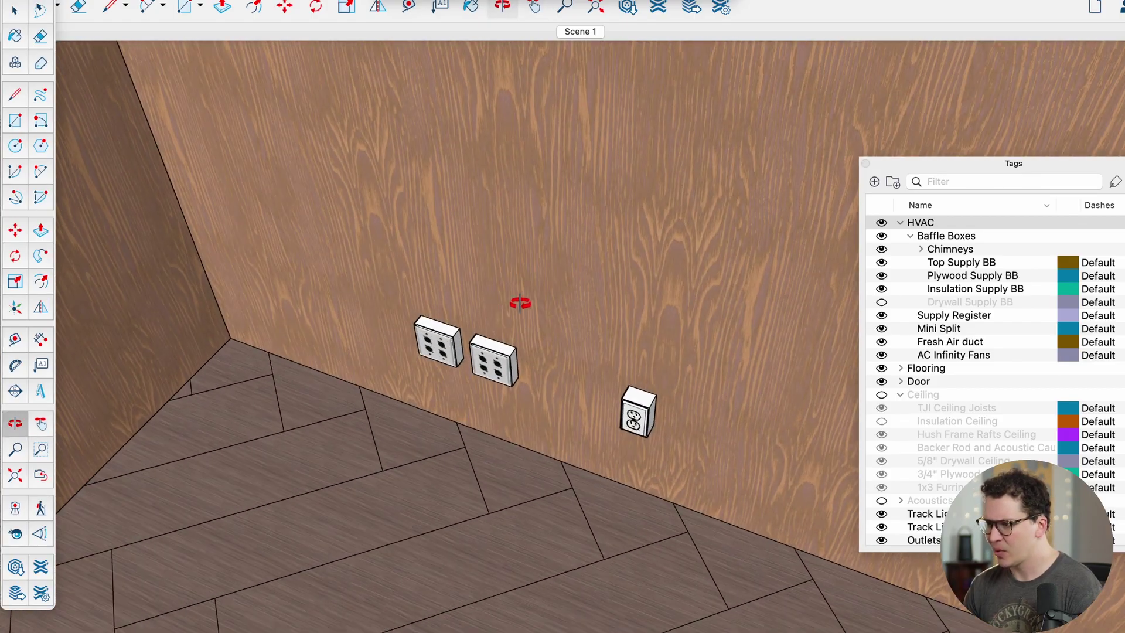
scroll(439, 346, "up", 4)
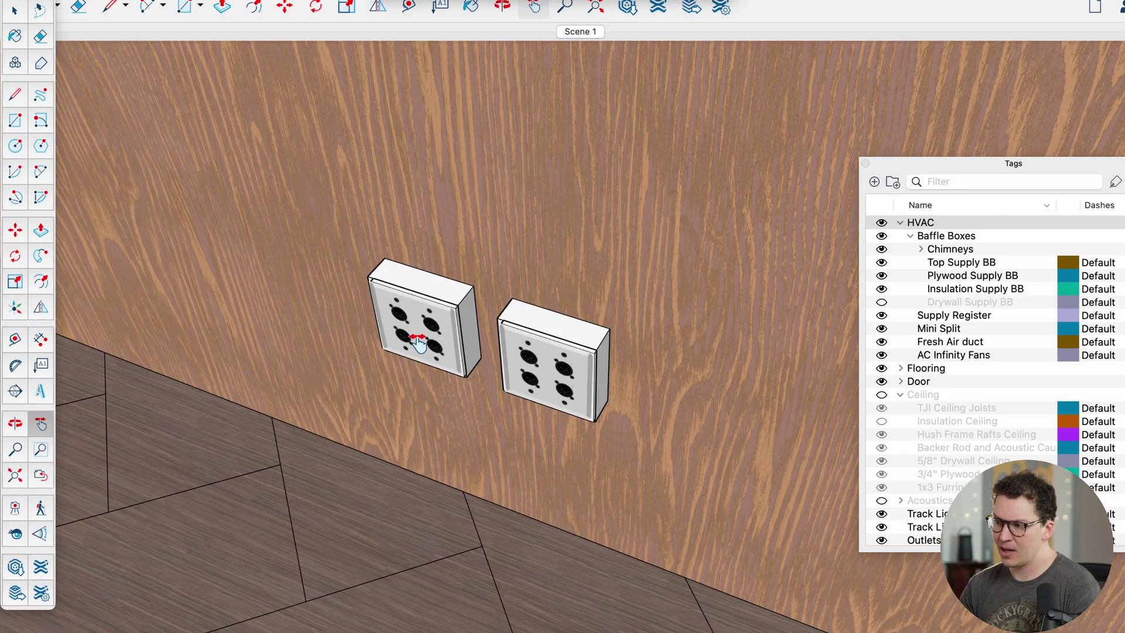
scroll(423, 327, "down", 3)
scroll(536, 413, "down", 10)
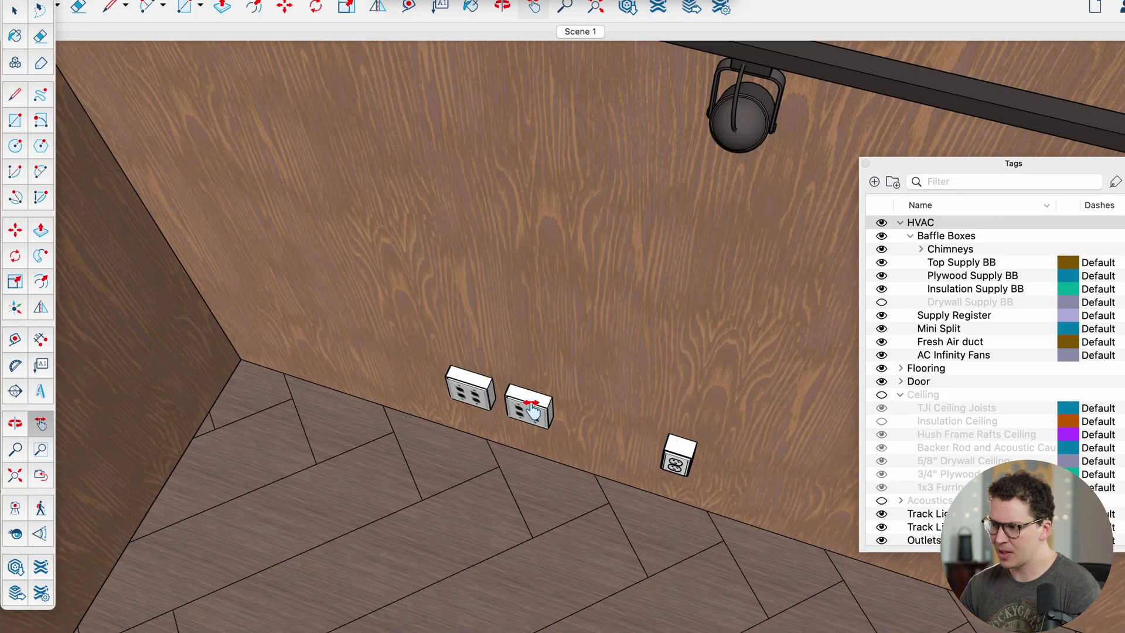
- Examine the end wall's three four-port connector plates and the group of power and data outlets beside the dark vent
scroll(539, 417, "up", 6)
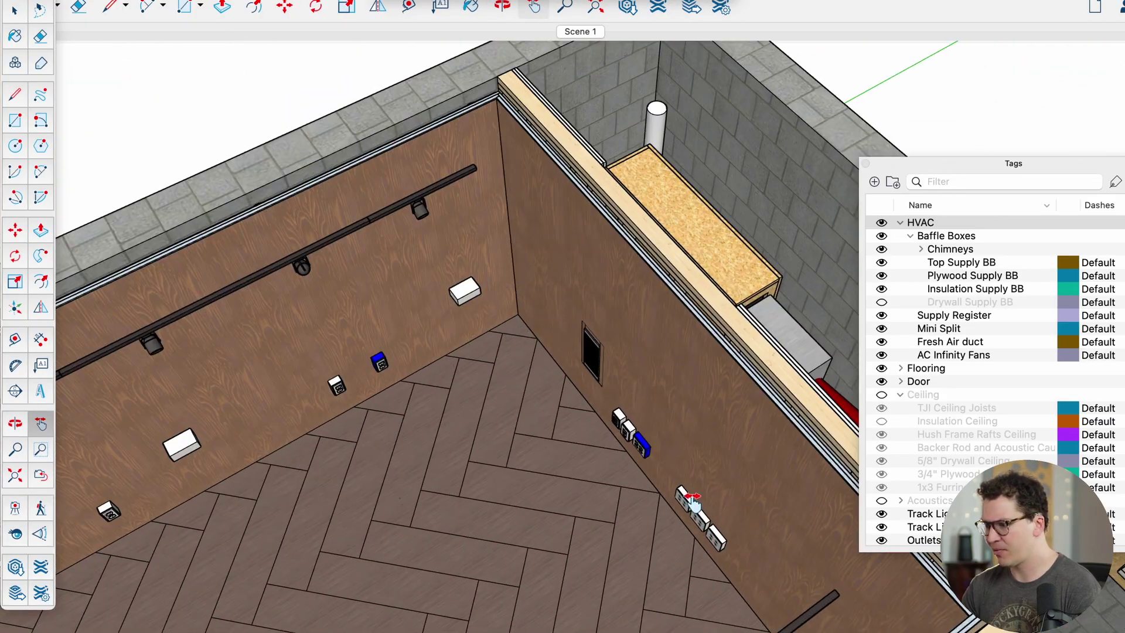
scroll(695, 510, "up", 3)
scroll(386, 459, "down", 5)
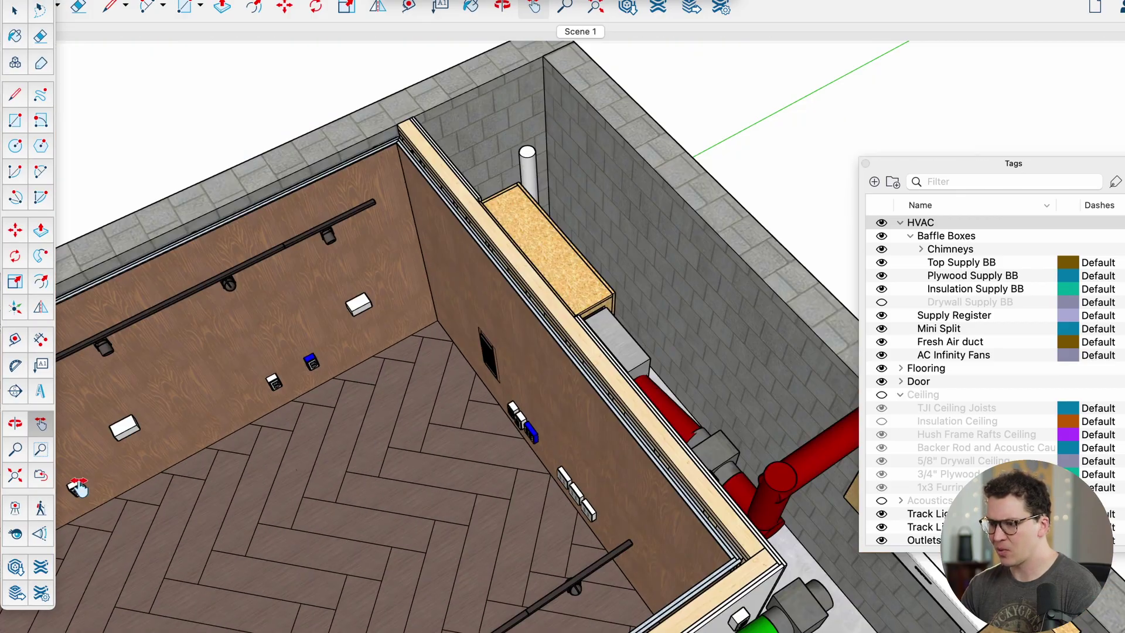
left_click_drag(69, 495, 799, 405)
scroll(544, 431, "up", 8)
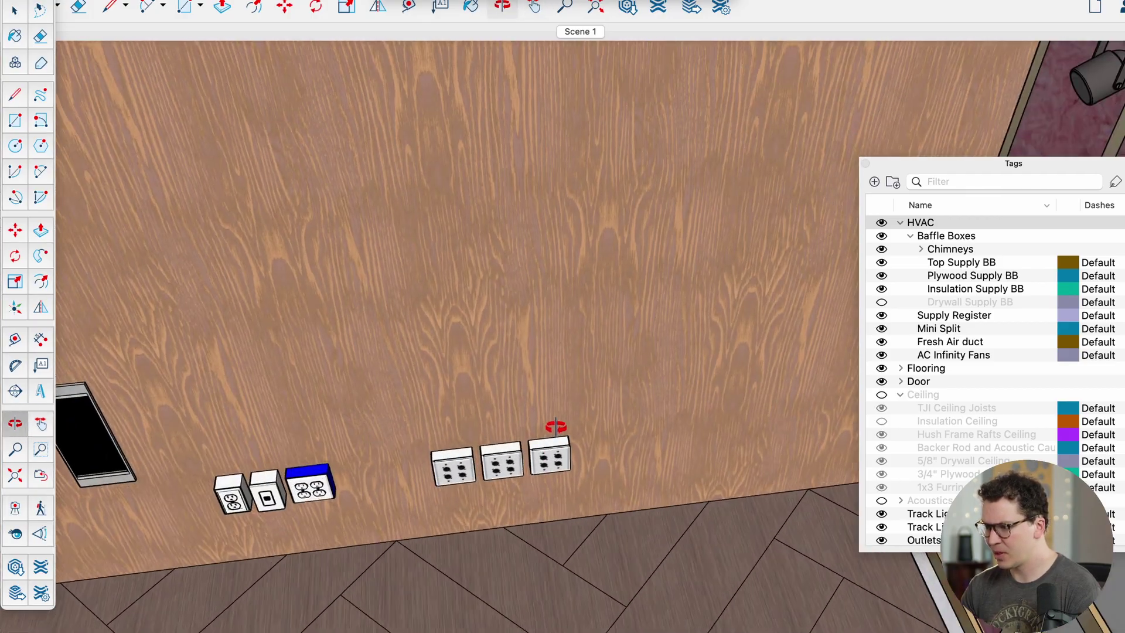
scroll(556, 427, "down", 5)
left_click_drag(537, 460, 515, 457)
scroll(478, 454, "up", 6)
scroll(489, 451, "down", 8)
left_click_drag(522, 502, 602, 309)
scroll(598, 319, "down", 5)
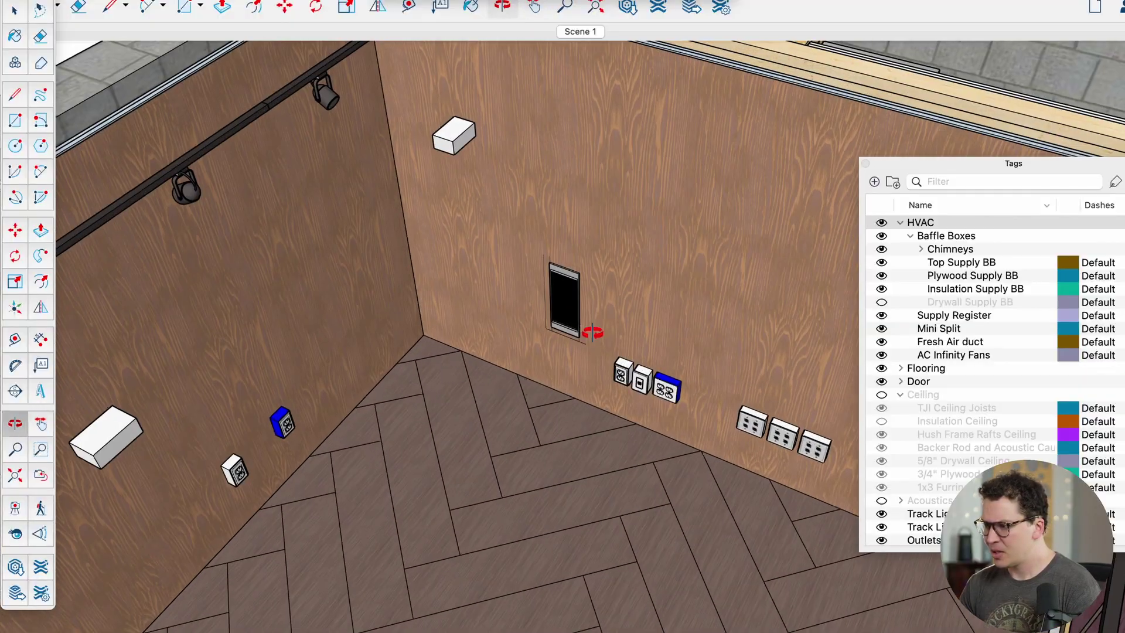
scroll(638, 393, "up", 8)
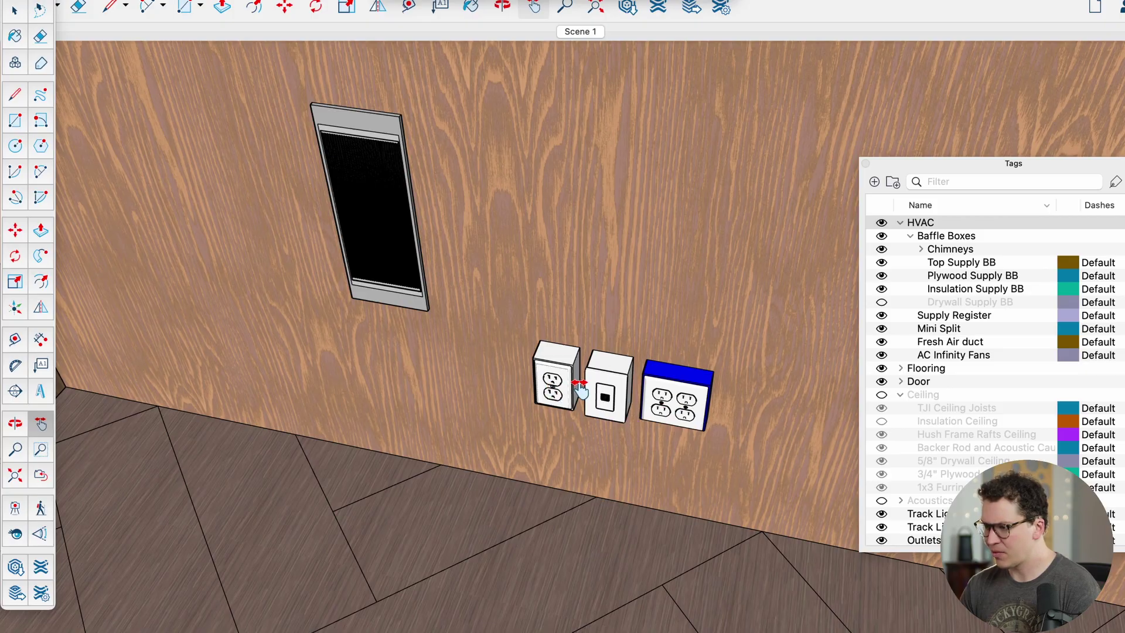
scroll(669, 413, "down", 6)
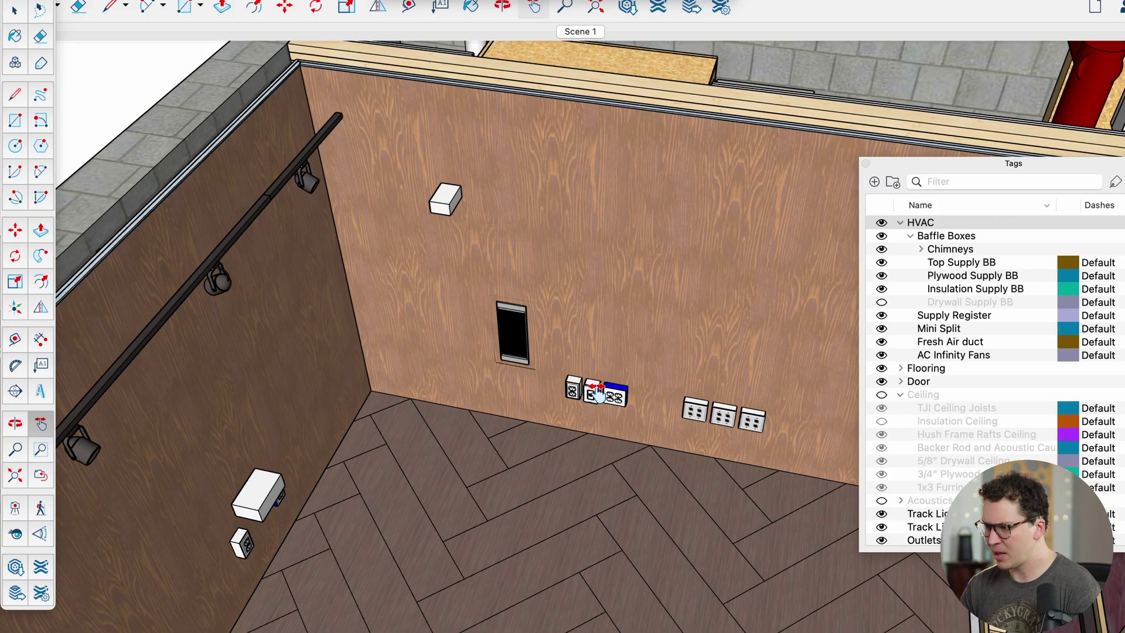
- Examine the studio from above, from the end wall's baffle box and red duct round to the entrance side
scroll(625, 400, "down", 5)
left_click_drag(515, 402, 578, 336)
key("h")
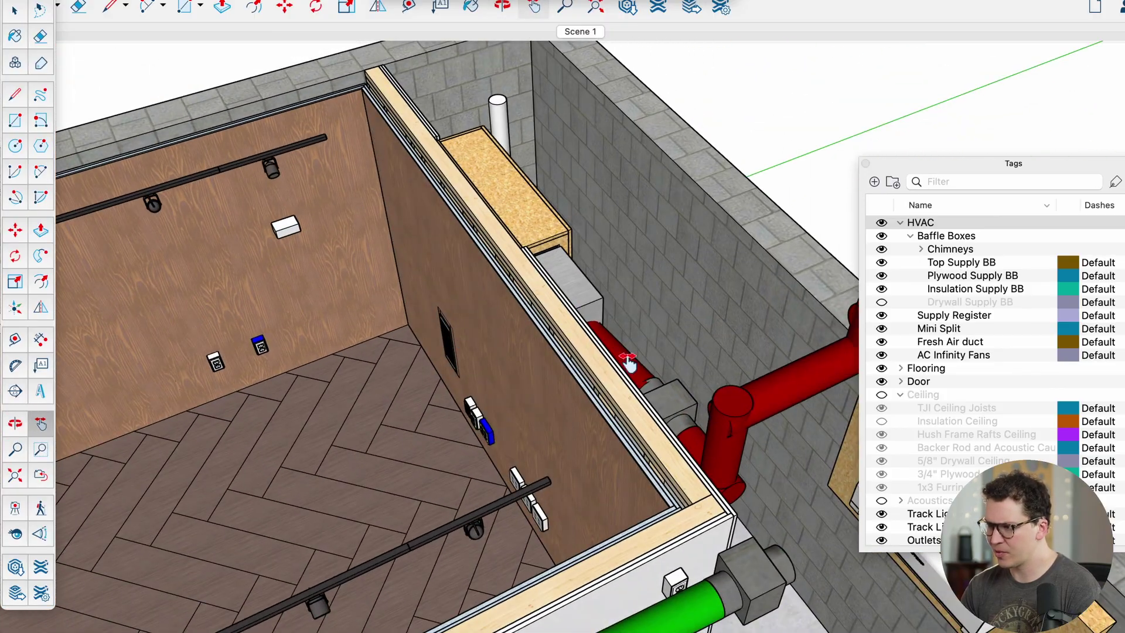
key("o")
left_click_drag(648, 382, 447, 410)
key("h")
scroll(576, 328, "down", 5)
key("o")
key("h")
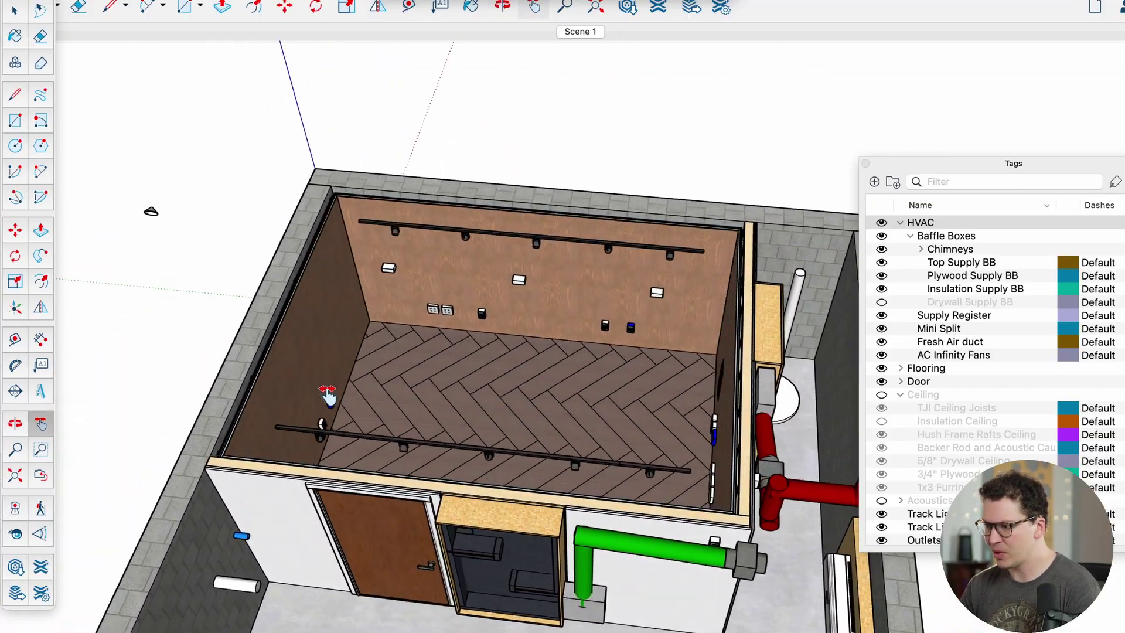
- Delete the studio's entrance door to open up the doorway
scroll(409, 494, "up", 15)
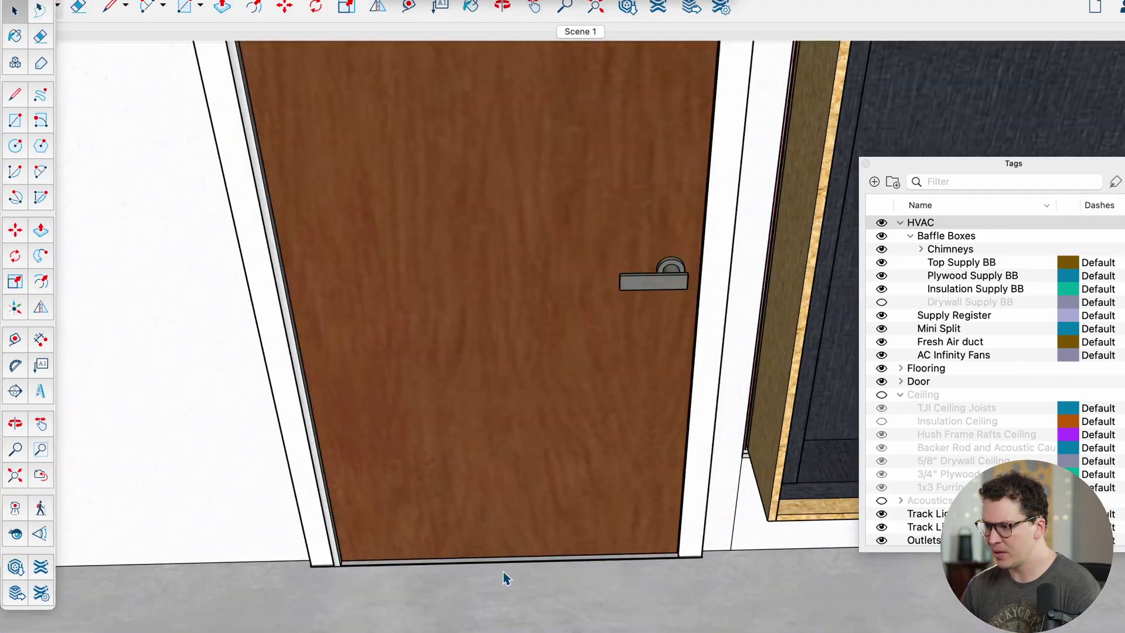
scroll(502, 376, "up", 3)
left_click(455, 419)
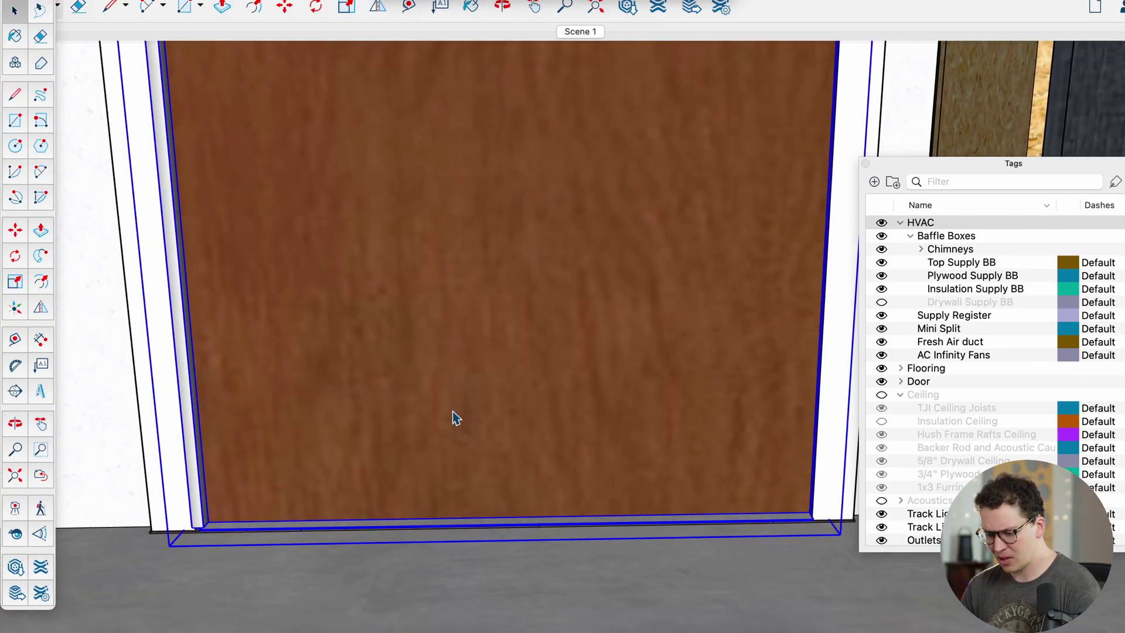
key("Delete")
- Examine the exposed edge of the wood flooring at the doorway threshold with the Tape Measure tool
scroll(206, 518, "up", 3)
left_click_drag(204, 516, 383, 565)
scroll(258, 515, "up", 2)
key("t")
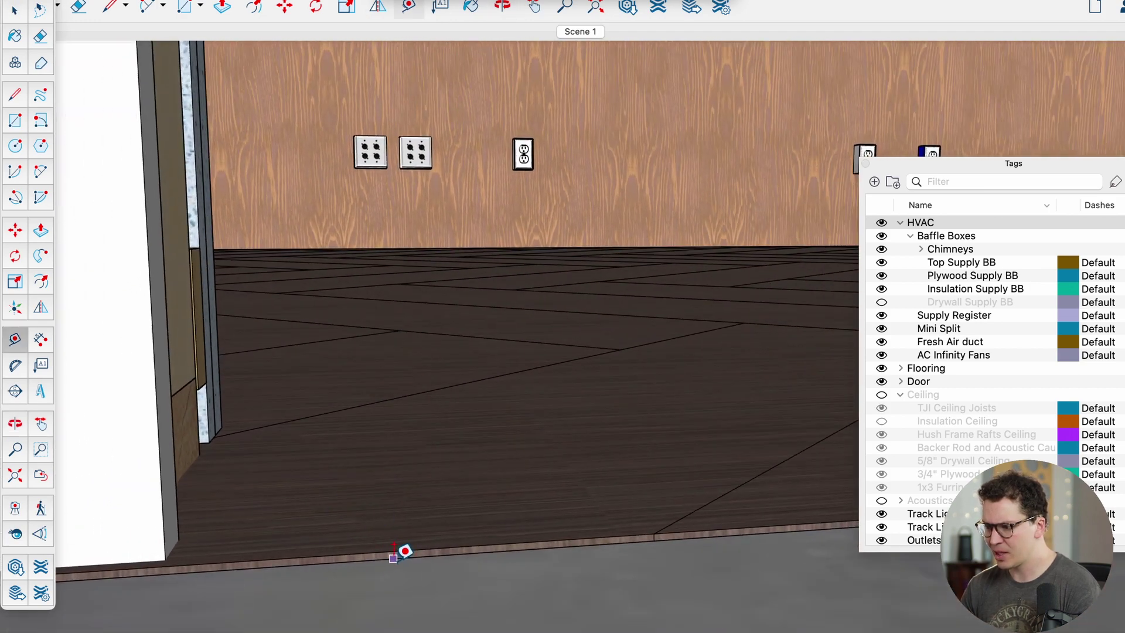
key("space")
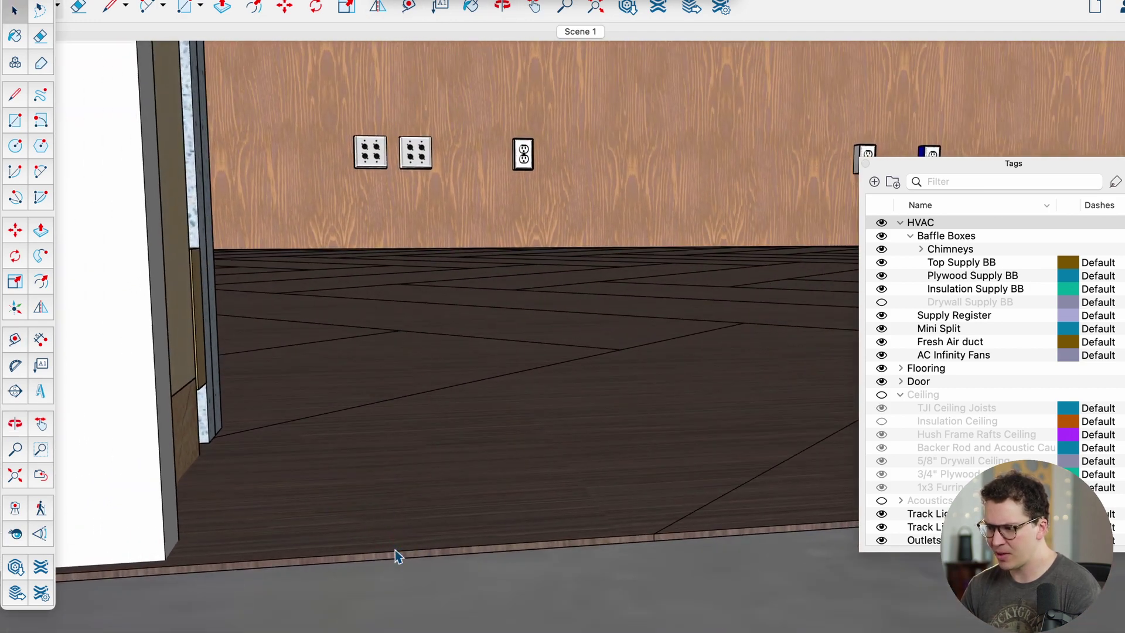
- Examine the open doorway and the overall basement layout, including the studio, ducts and adjoining room, from above
scroll(404, 539, "down", 3)
left_click_drag(420, 475, 372, 598)
scroll(392, 539, "down", 5)
scroll(393, 545, "down", 8)
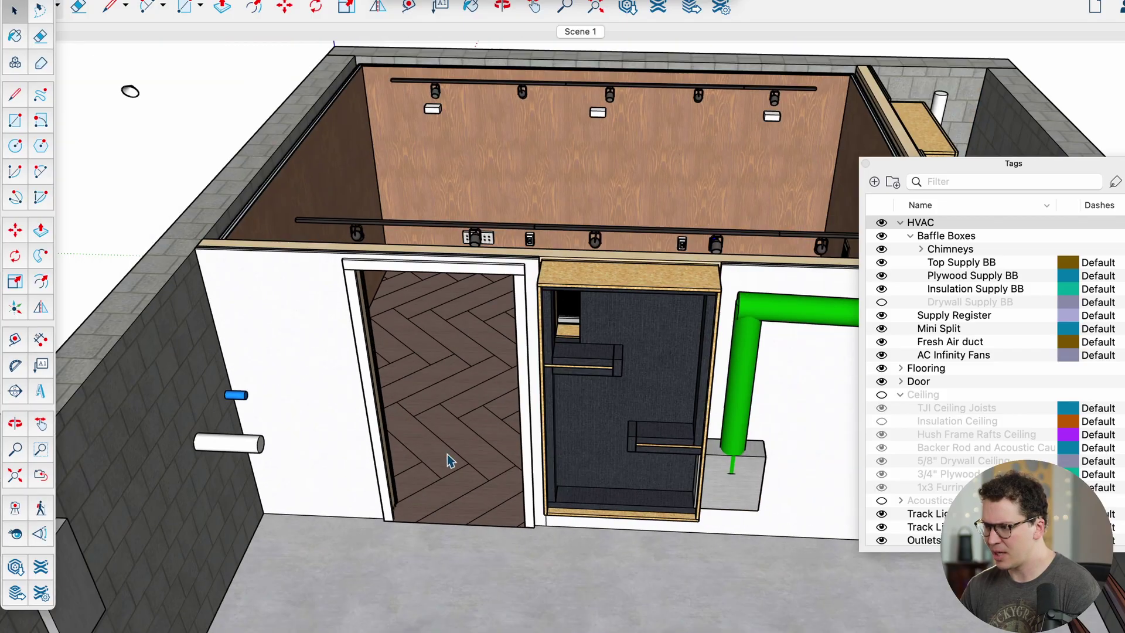
left_click_drag(574, 283, 744, 463)
left_click_drag(744, 463, 678, 487)
scroll(457, 463, "down", 8)
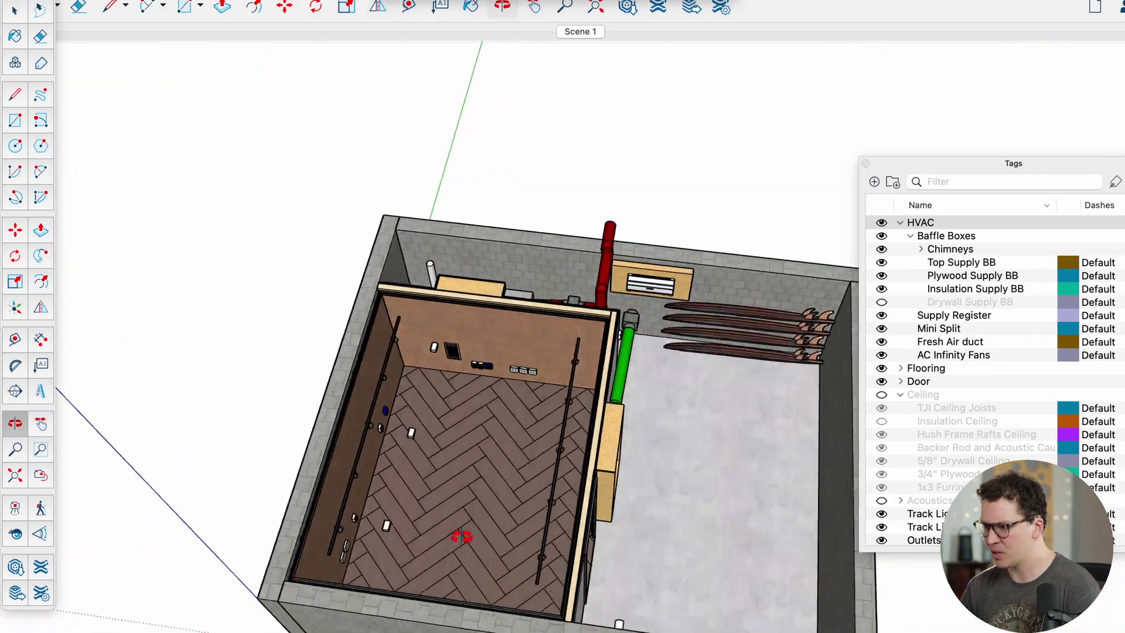
left_click_drag(490, 530, 547, 391)
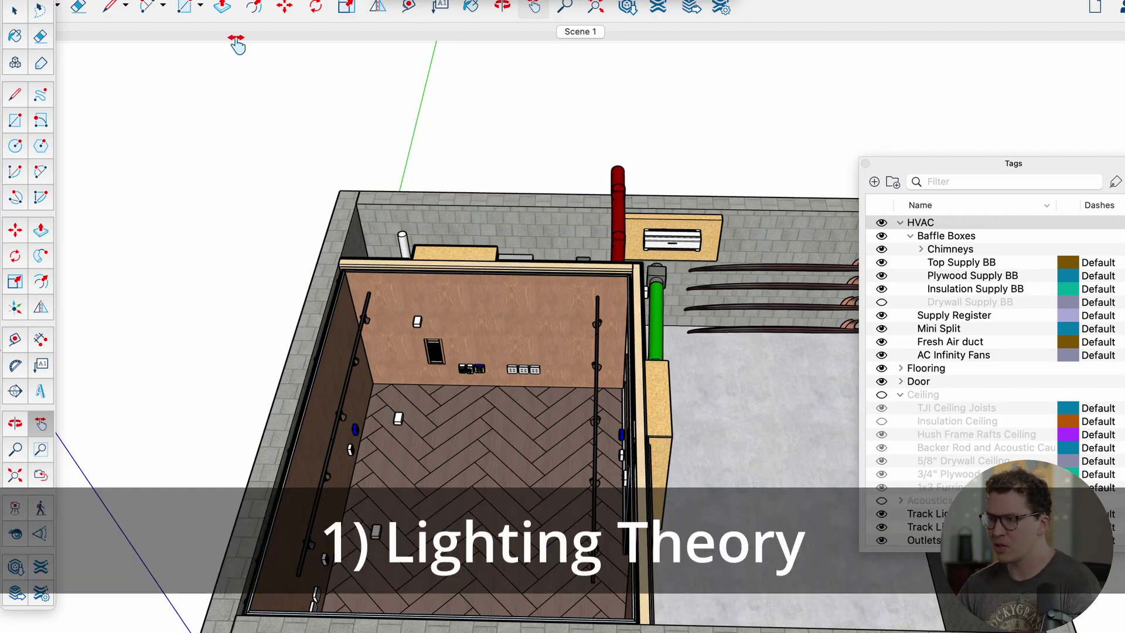
- Switch to the video player with the rendered studio walkthrough clip and play it from the beginning
left_click(40, 632)
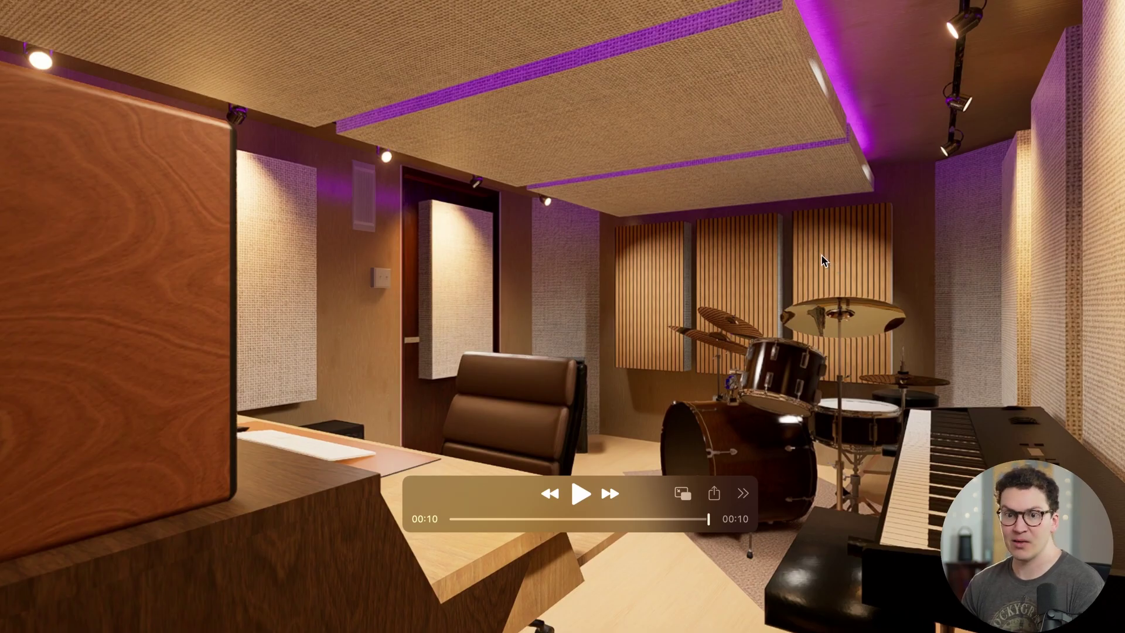
key("space")
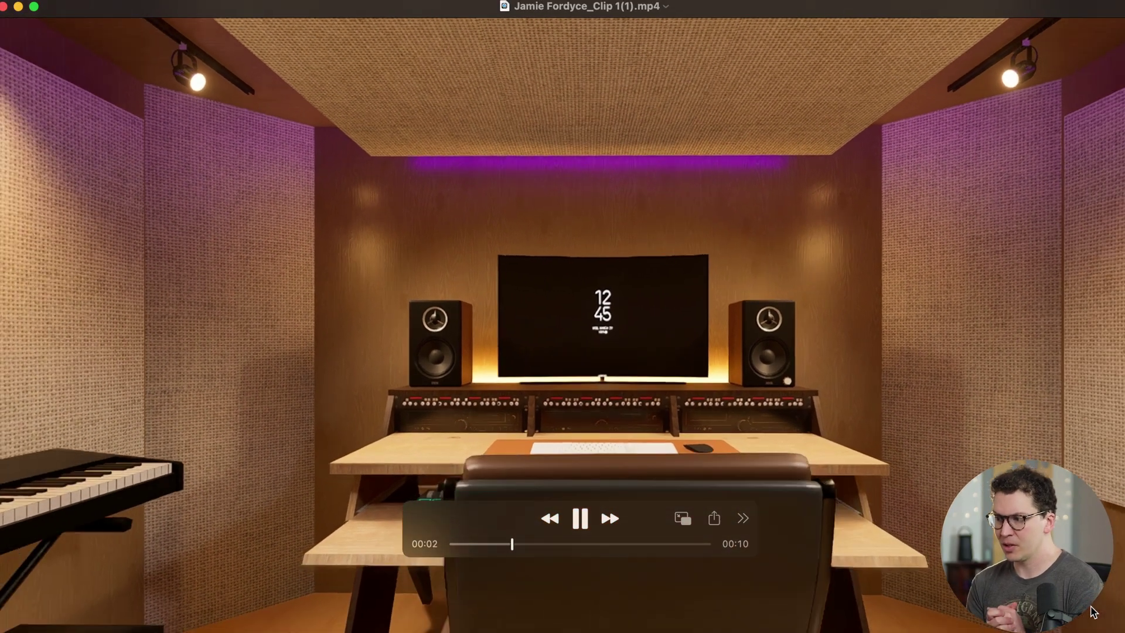